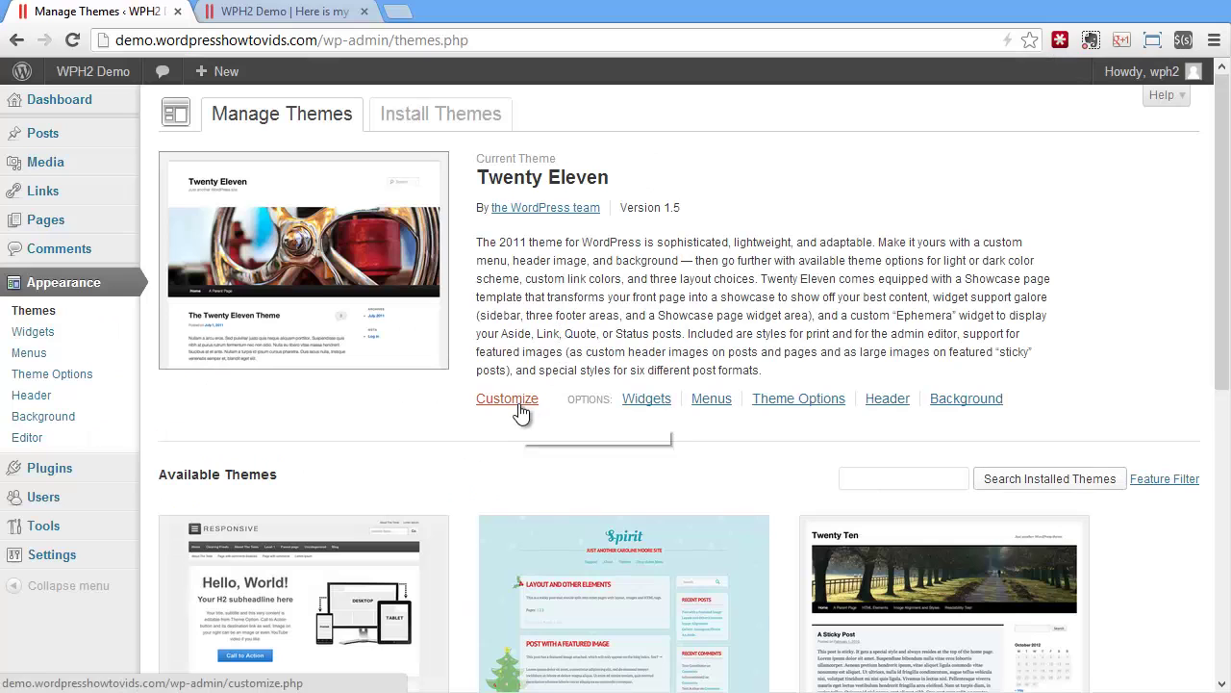
- View the Site Title & Tagline options in the Twenty Eleven customizer, close it, and open the General Settings page
{"action": "left_click", "coordinate": [514, 399]}
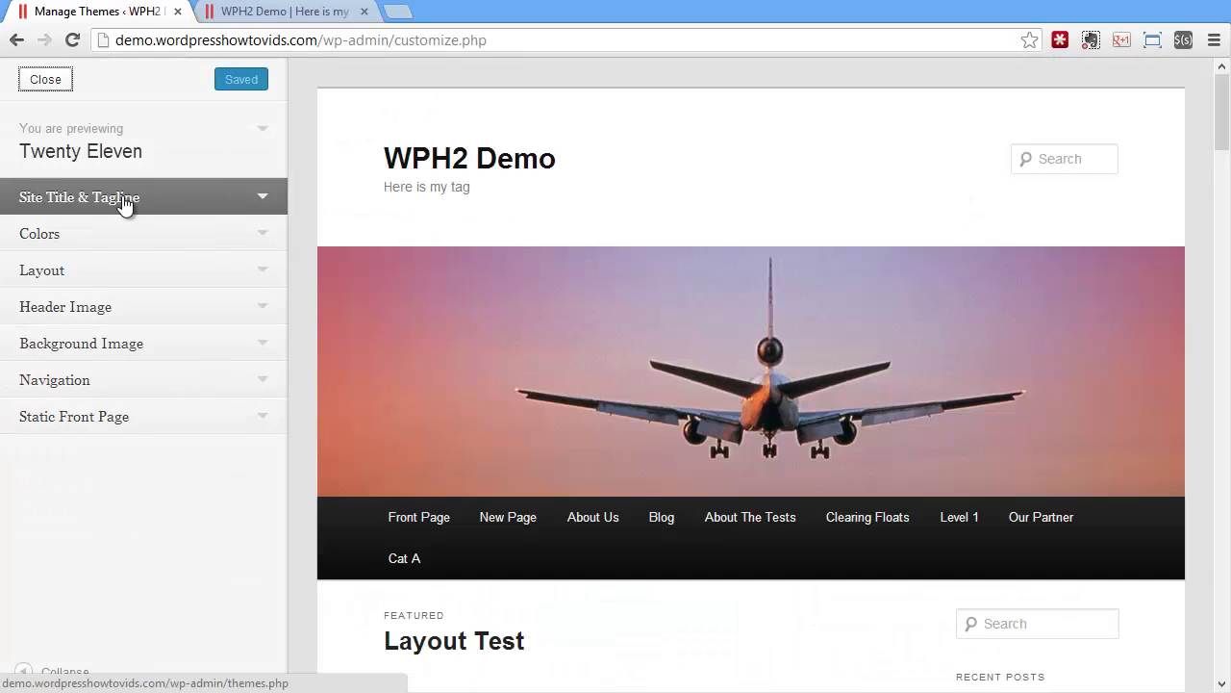
{"action": "left_click", "coordinate": [125, 200]}
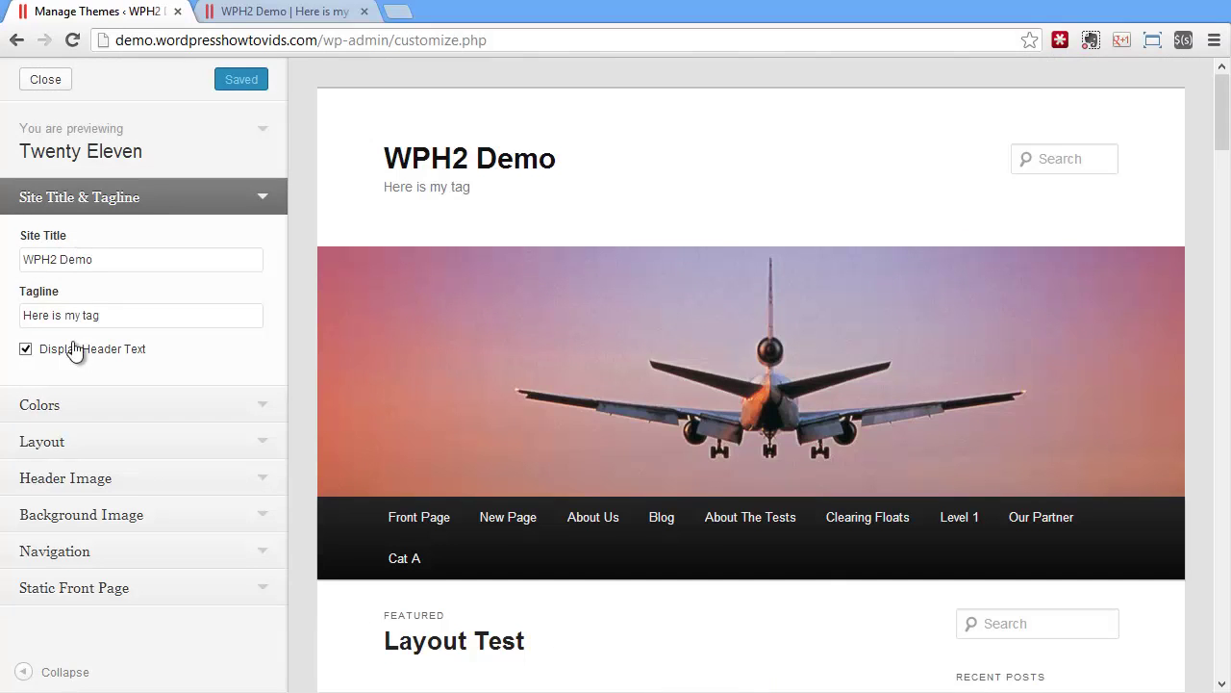
{"action": "left_click", "coordinate": [44, 84]}
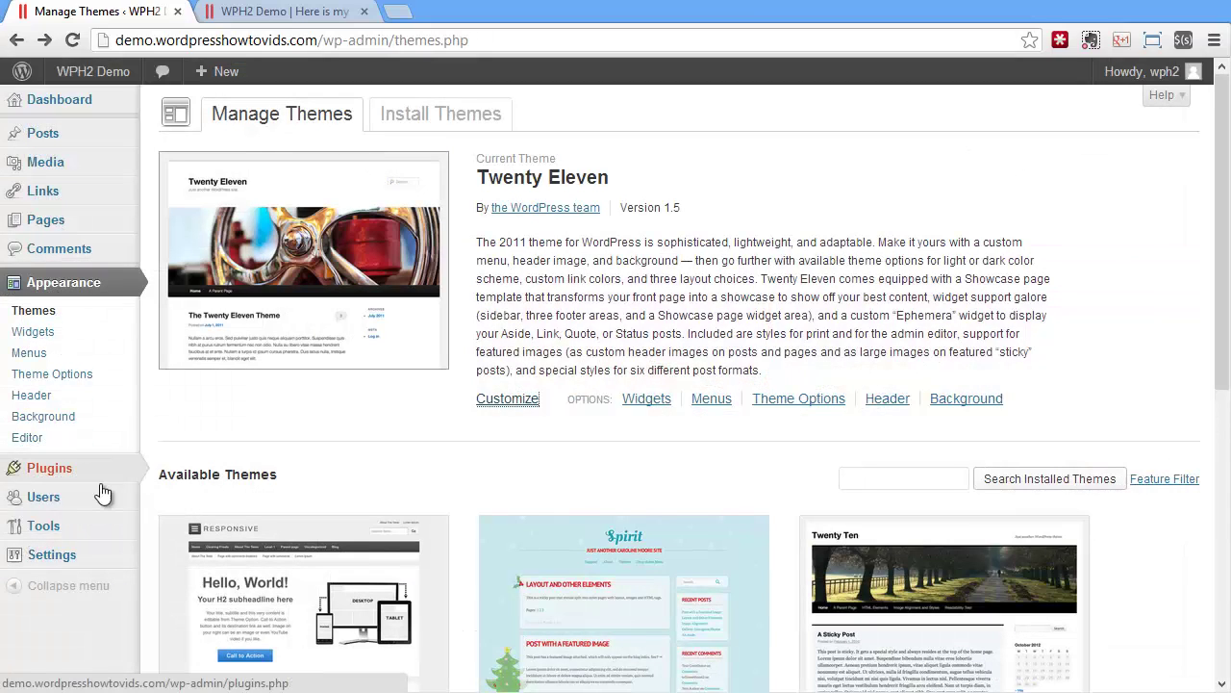
{"action": "left_click", "coordinate": [63, 560]}
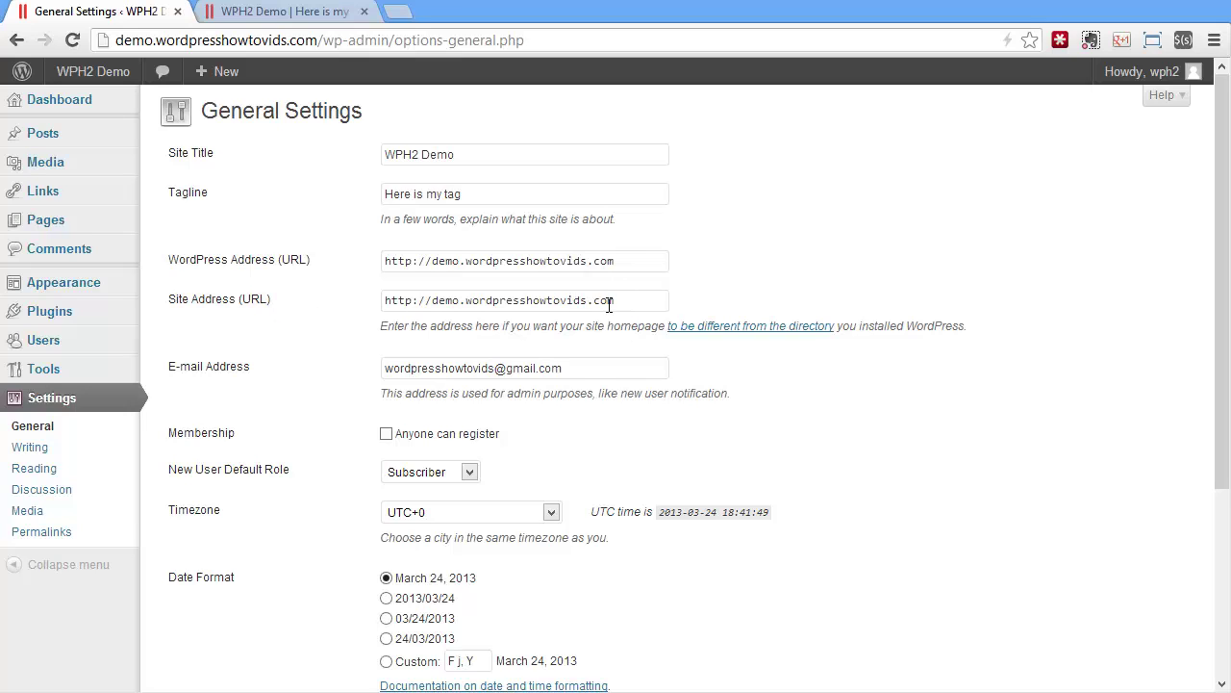
{"action": "left_click_drag", "start_coordinate": [554, 300], "coordinate": [711, 303]}
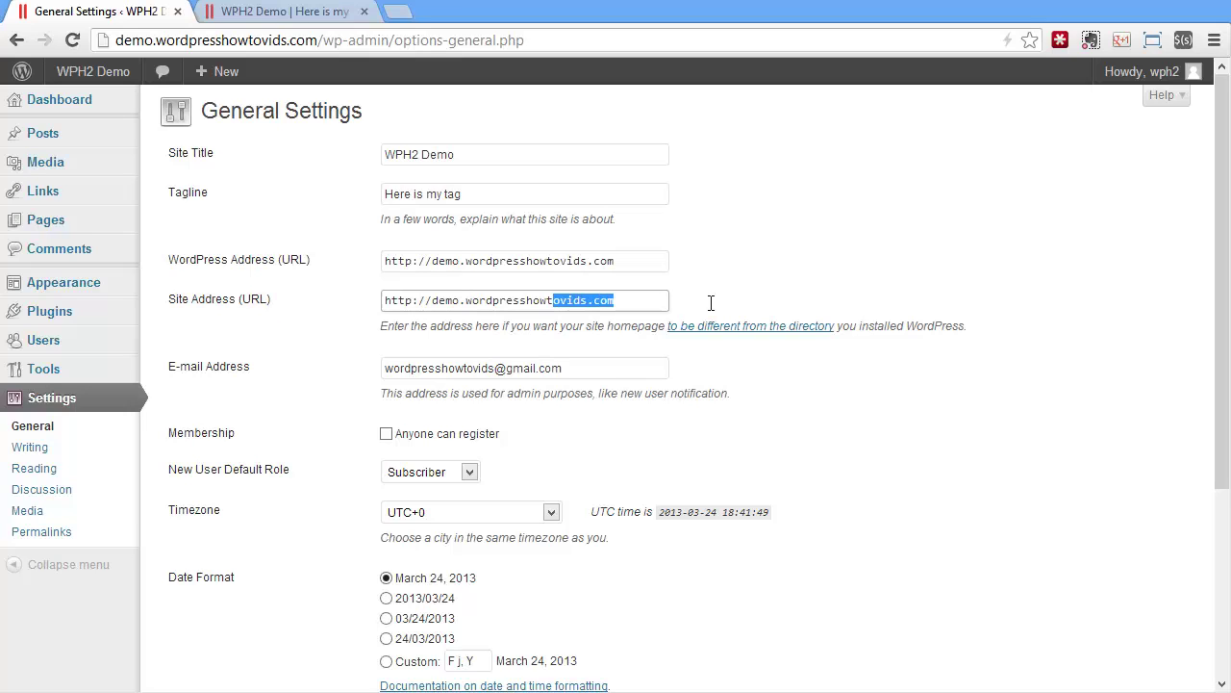
{"action": "key", "text": "BackSpace"}
{"action": "type", "text": ".com"}
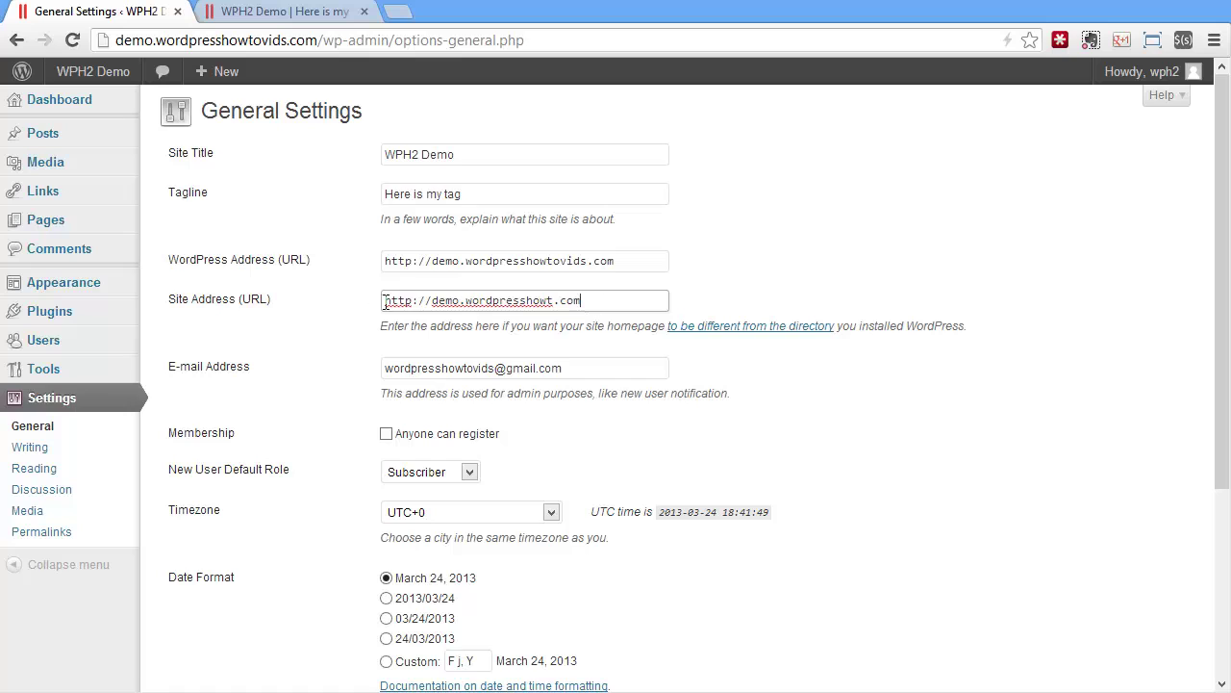
{"action": "left_click_drag", "start_coordinate": [386, 301], "coordinate": [606, 303]}
{"action": "left_click", "coordinate": [583, 305]}
{"action": "left_click", "coordinate": [545, 374]}
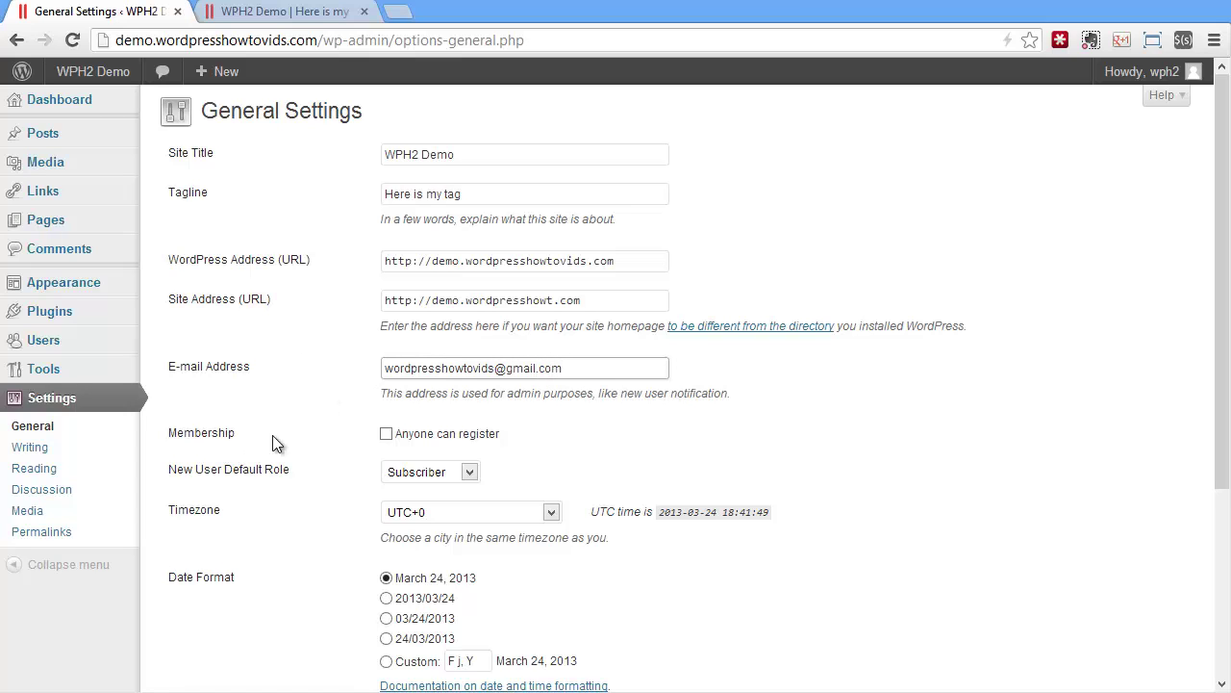
- Try open registration with Administrator as the new user default role, and return to Subscriber with registration disabled
{"action": "left_click", "coordinate": [491, 441]}
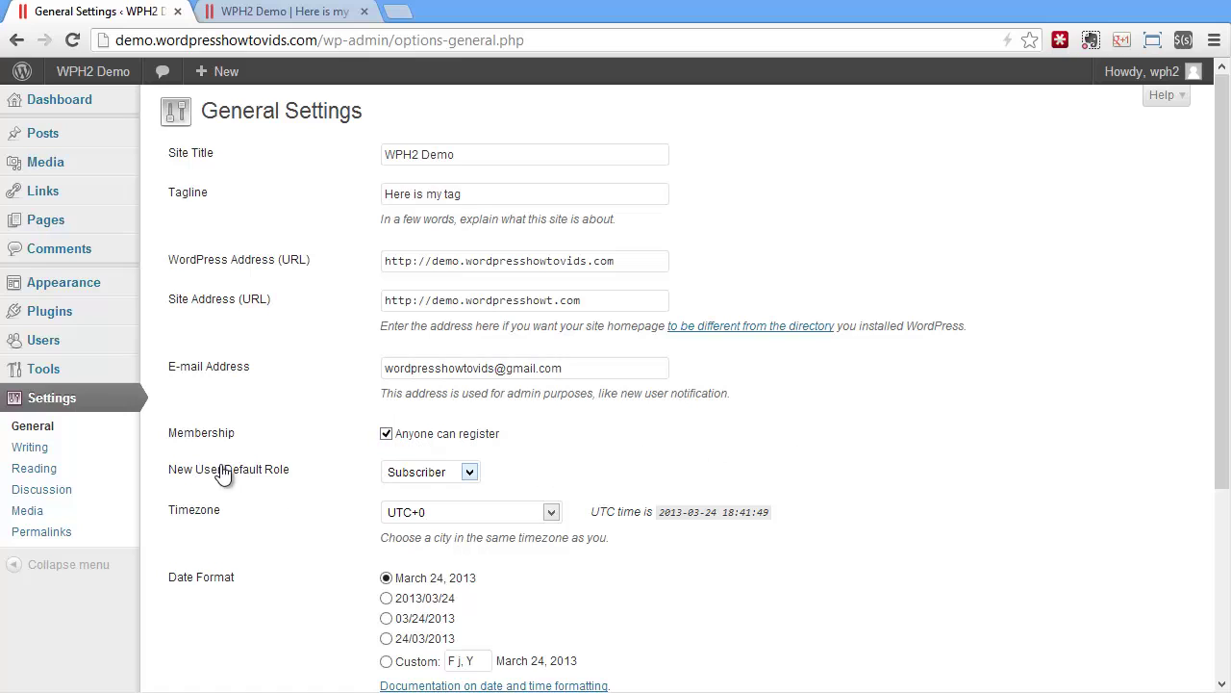
{"action": "left_click", "coordinate": [454, 475]}
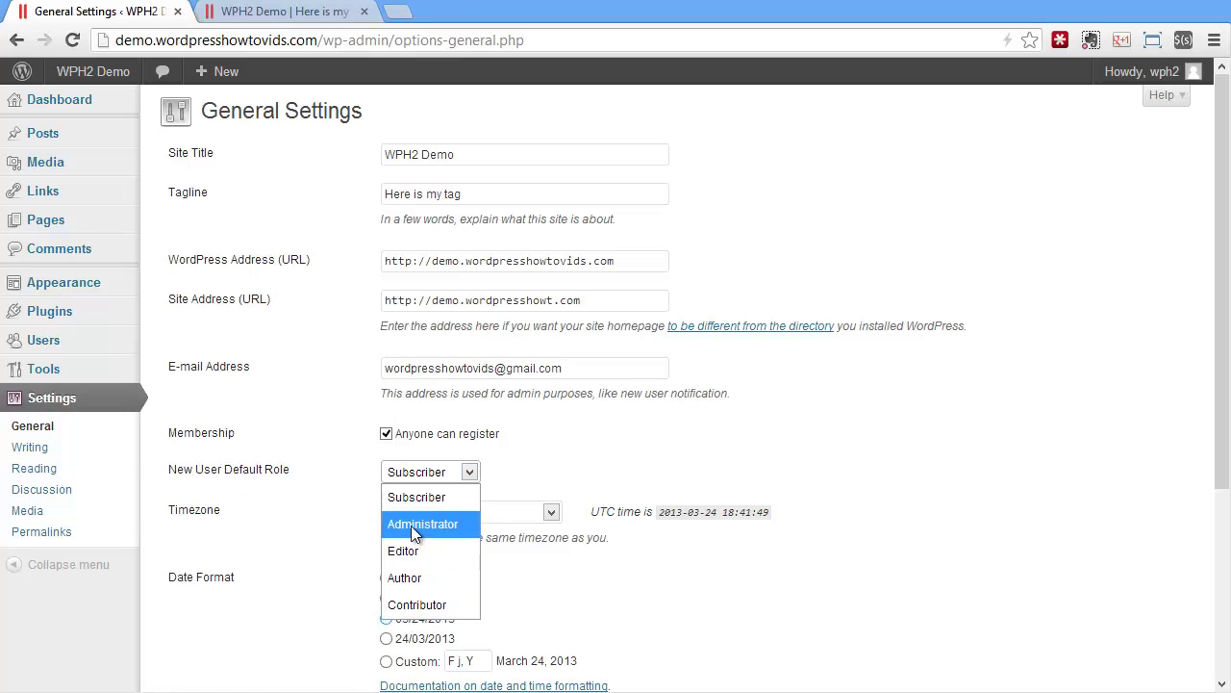
{"action": "left_click", "coordinate": [410, 525]}
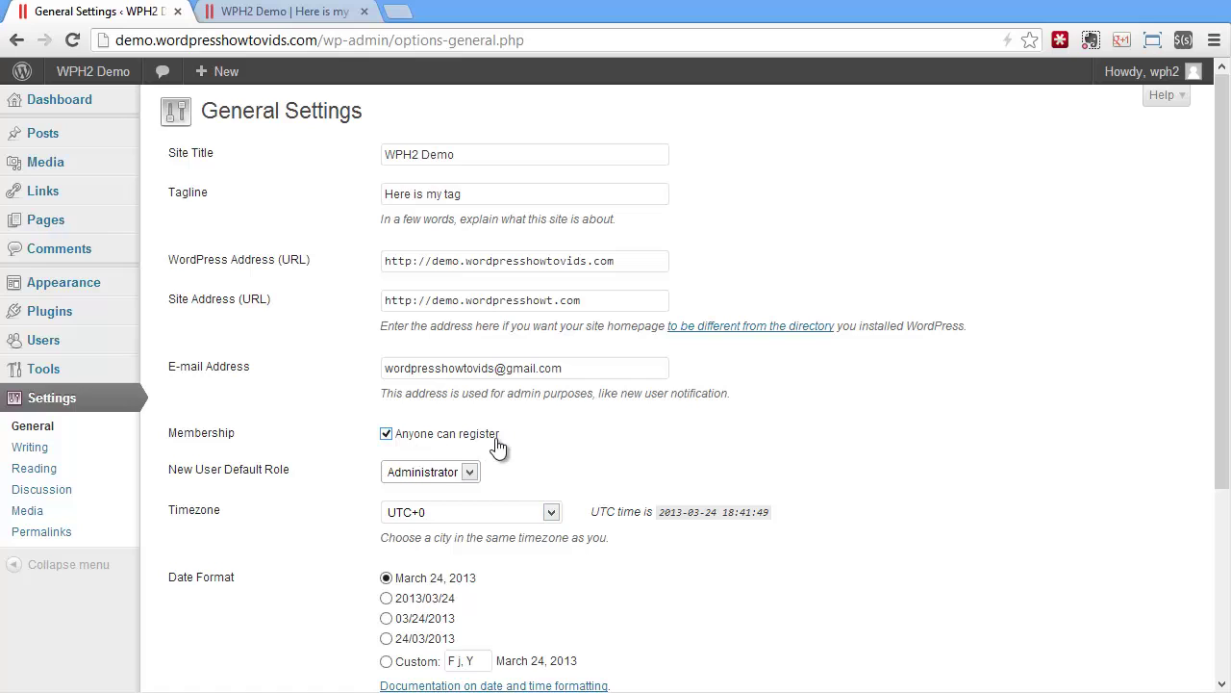
{"action": "left_click", "coordinate": [419, 479]}
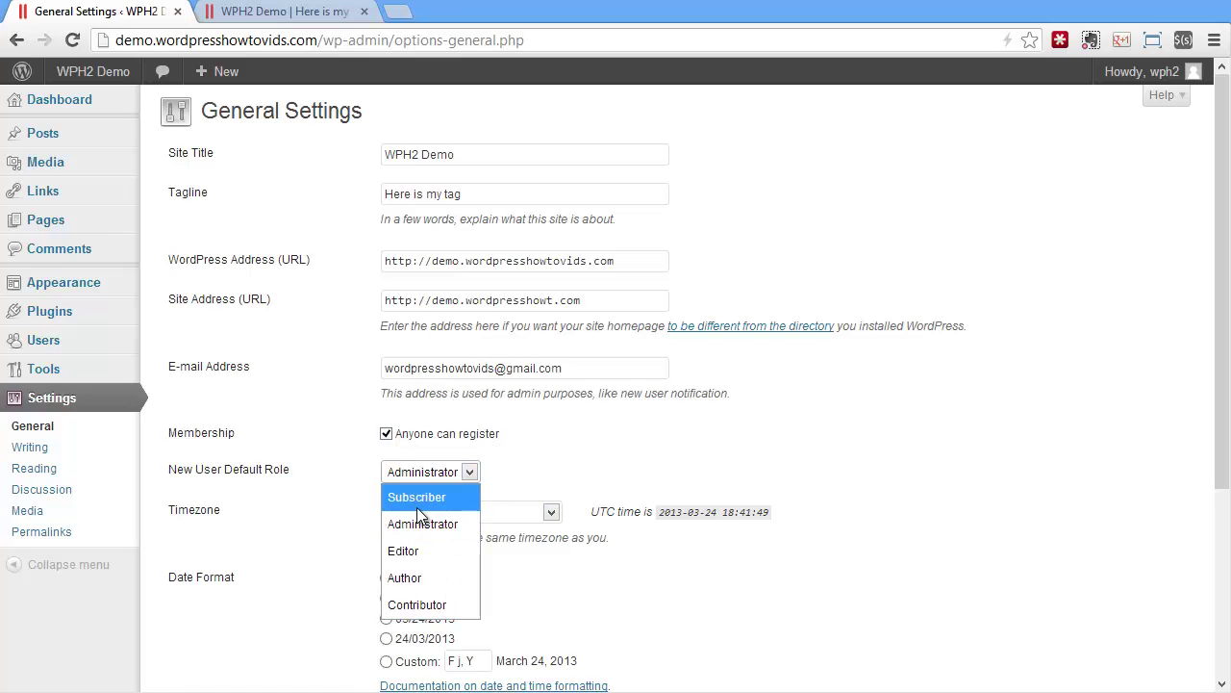
{"action": "left_click", "coordinate": [417, 500]}
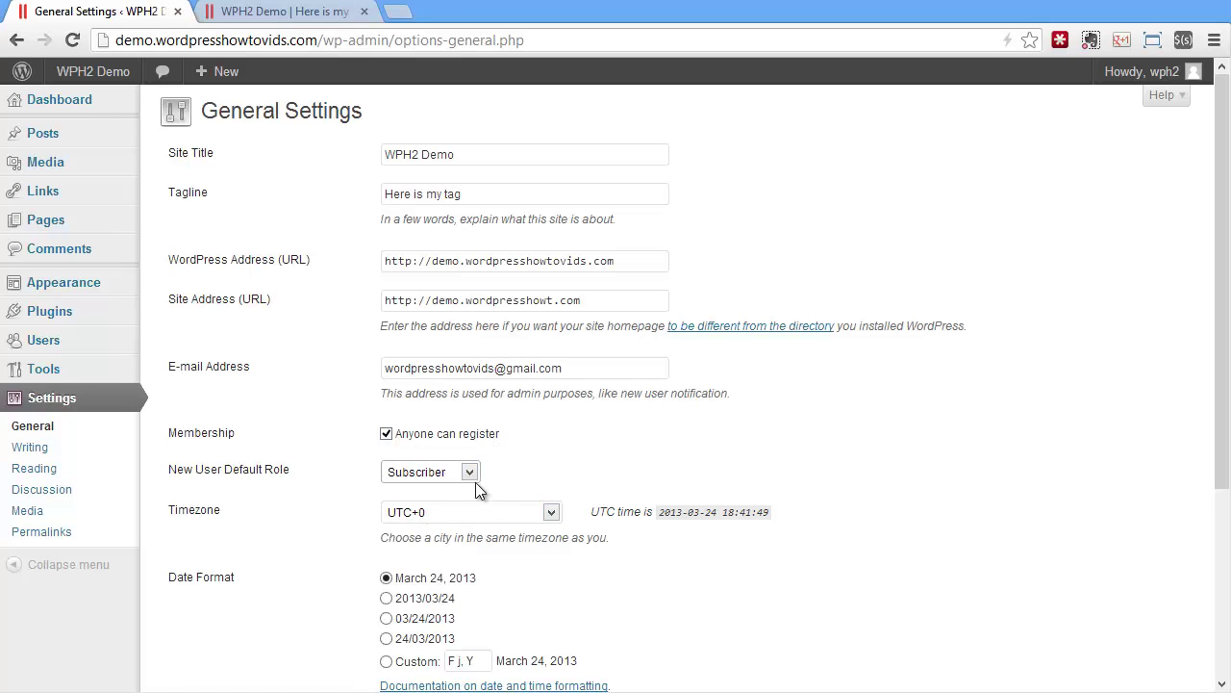
{"action": "left_click", "coordinate": [452, 431]}
- Set the site's timezone to New York
{"action": "left_click", "coordinate": [463, 516]}
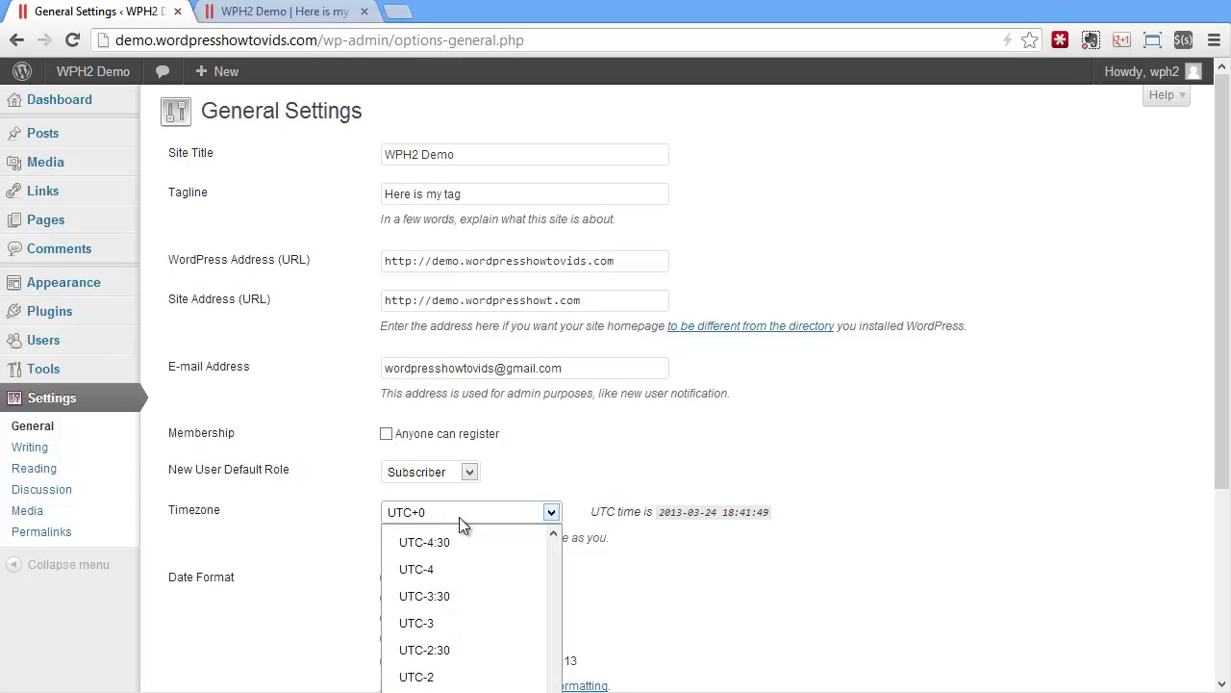
{"action": "key", "text": "n"}
{"action": "key", "text": "n"}
{"action": "key", "text": "n"}
{"action": "key", "text": "n"}
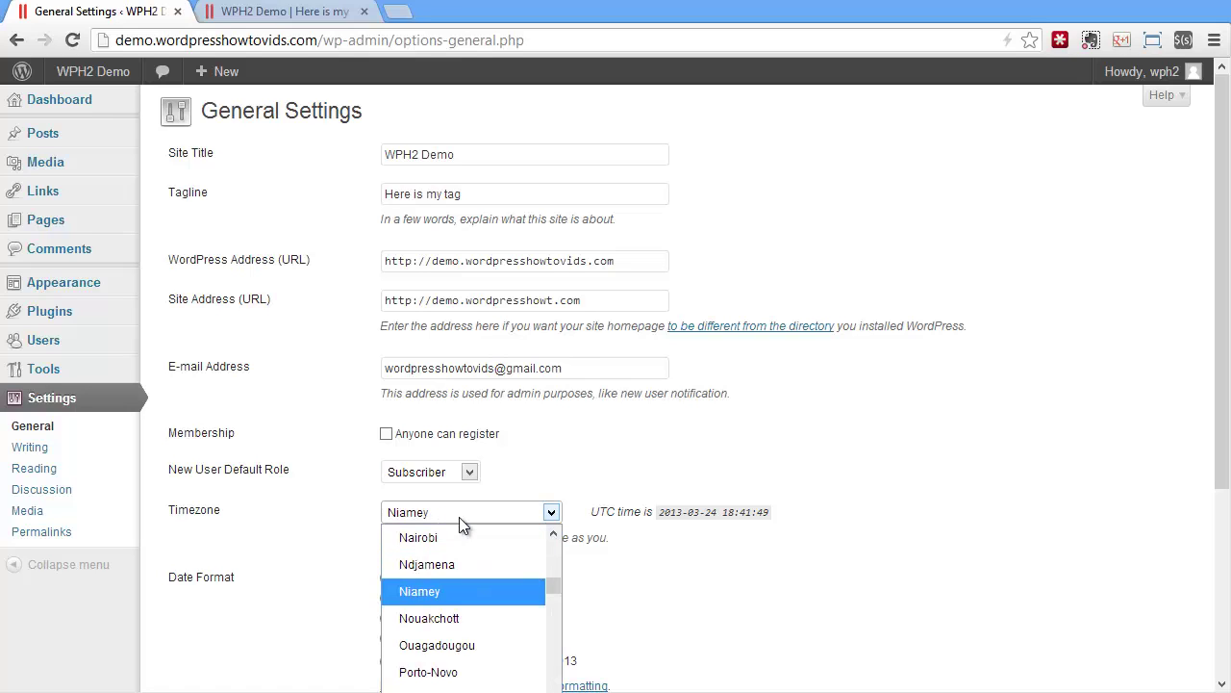
{"action": "key", "text": "n"}
{"action": "key", "text": "n"}
{"action": "key", "text": "Return"}
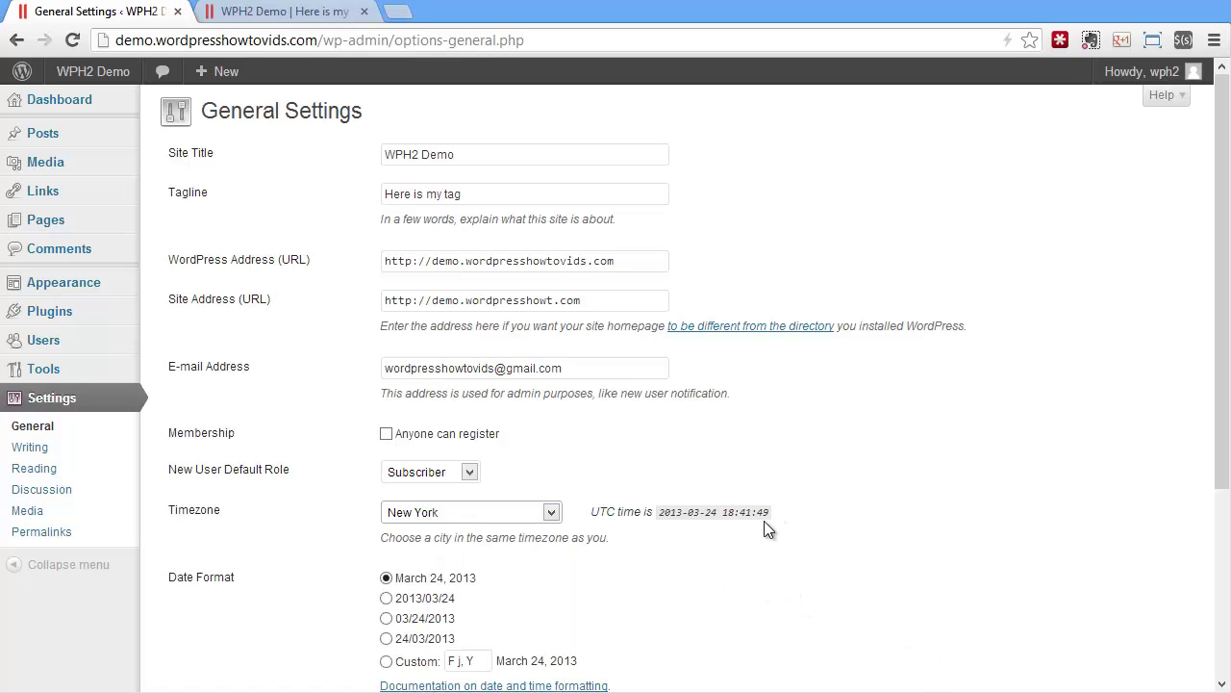
- Try the 2013/03/24 and Custom date formats, and return to the March 24, 2013 format
{"action": "scroll", "coordinate": [767, 541], "scroll_direction": "down", "scroll_amount": 2}
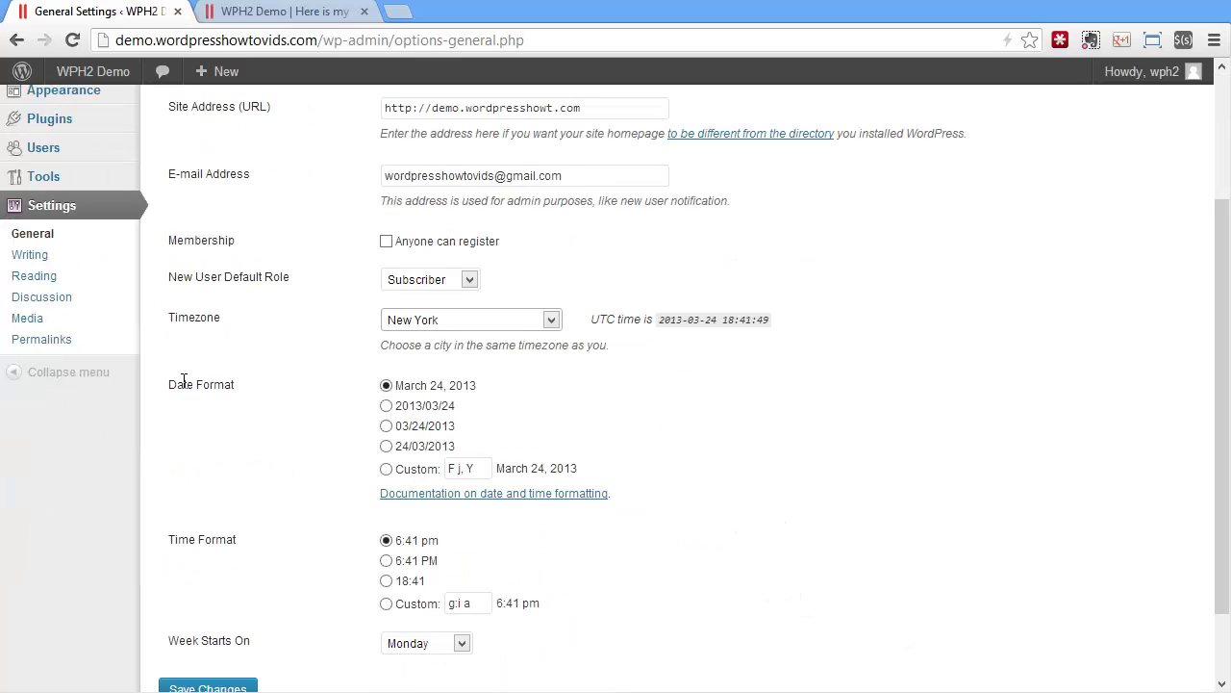
{"action": "scroll", "coordinate": [537, 428], "scroll_direction": "down", "scroll_amount": 1}
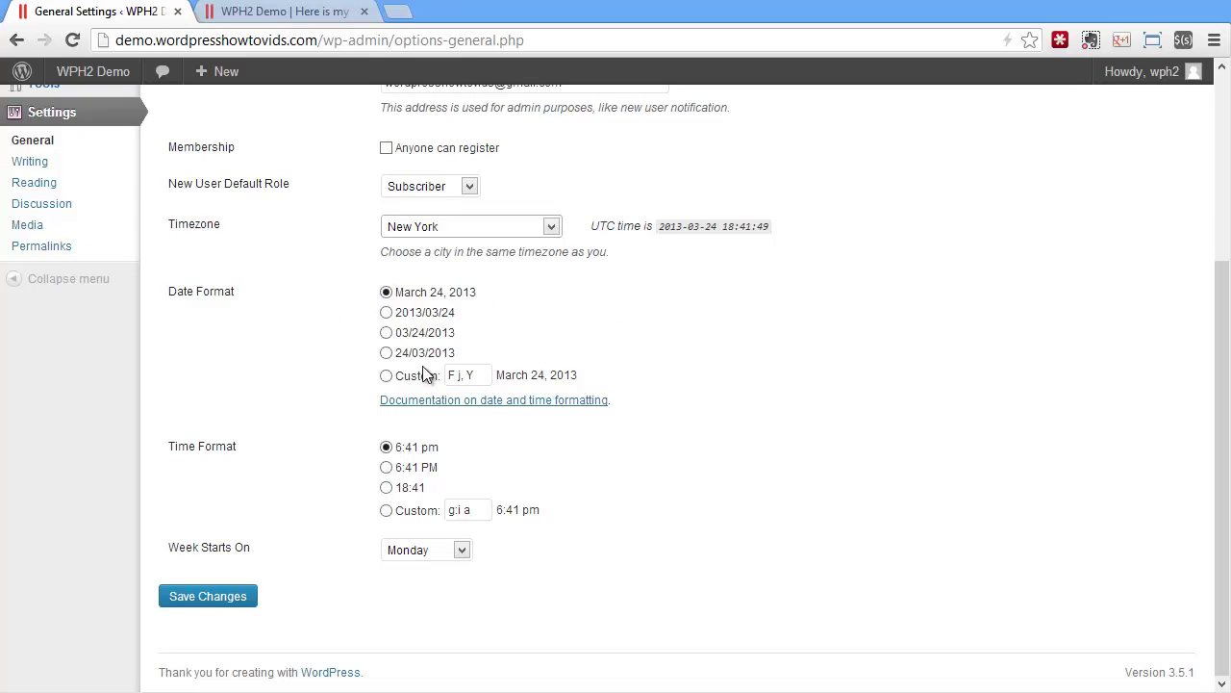
{"action": "left_click", "coordinate": [420, 313]}
{"action": "left_click", "coordinate": [408, 376]}
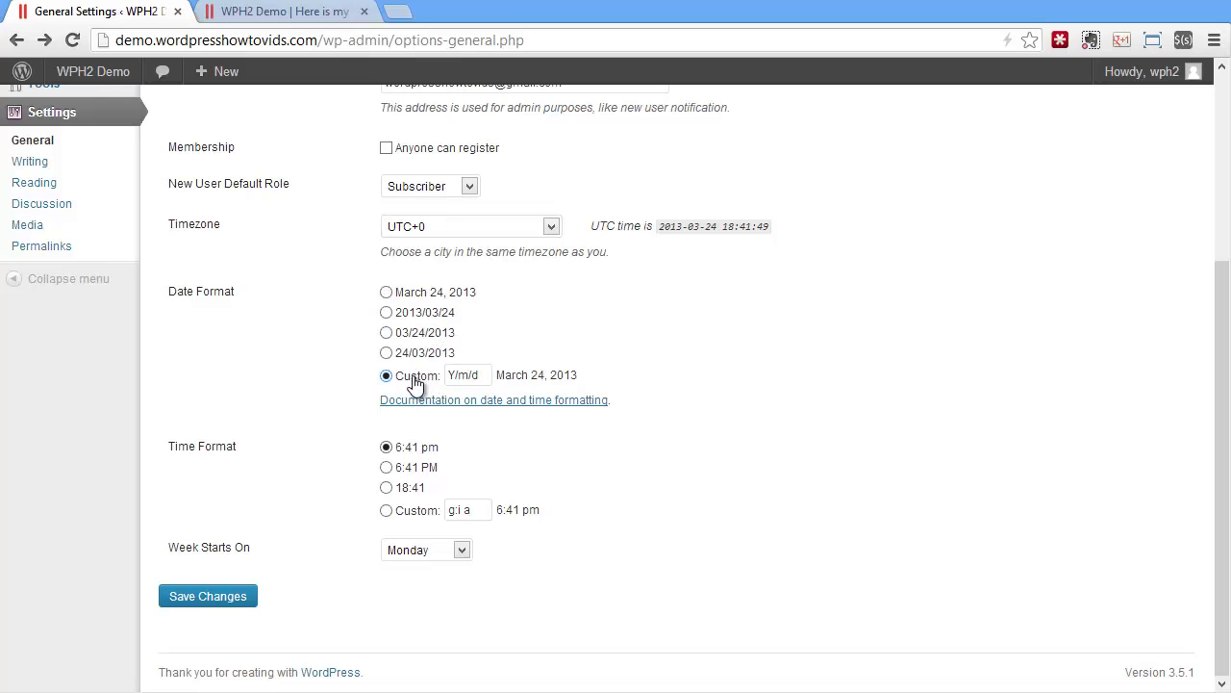
{"action": "left_click", "coordinate": [433, 291]}
- Try the 18:41, 6:41 PM and Custom time formats, and return to the 6:41 pm format
{"action": "left_click", "coordinate": [411, 488]}
{"action": "left_click", "coordinate": [416, 467]}
{"action": "left_click", "coordinate": [416, 447]}
{"action": "left_click", "coordinate": [416, 510]}
{"action": "left_click", "coordinate": [417, 448]}
- Try Sunday as the first day of the week, and return the week start to Monday
{"action": "left_click", "coordinate": [444, 556]}
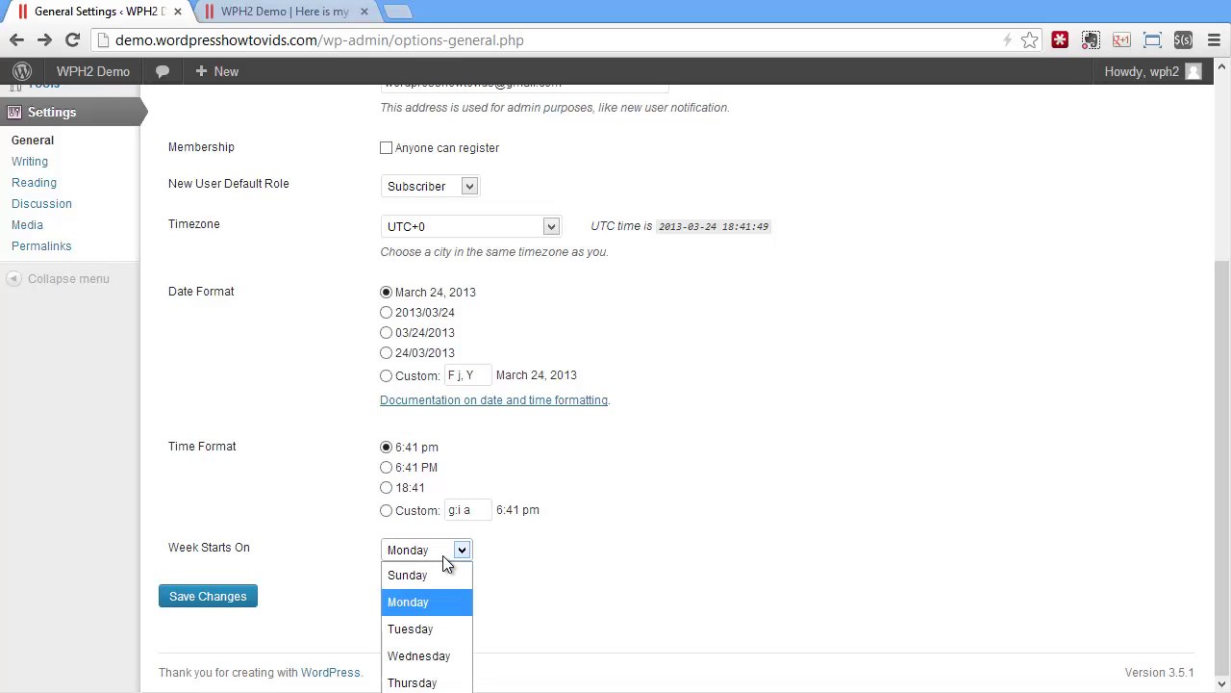
{"action": "left_click", "coordinate": [448, 576]}
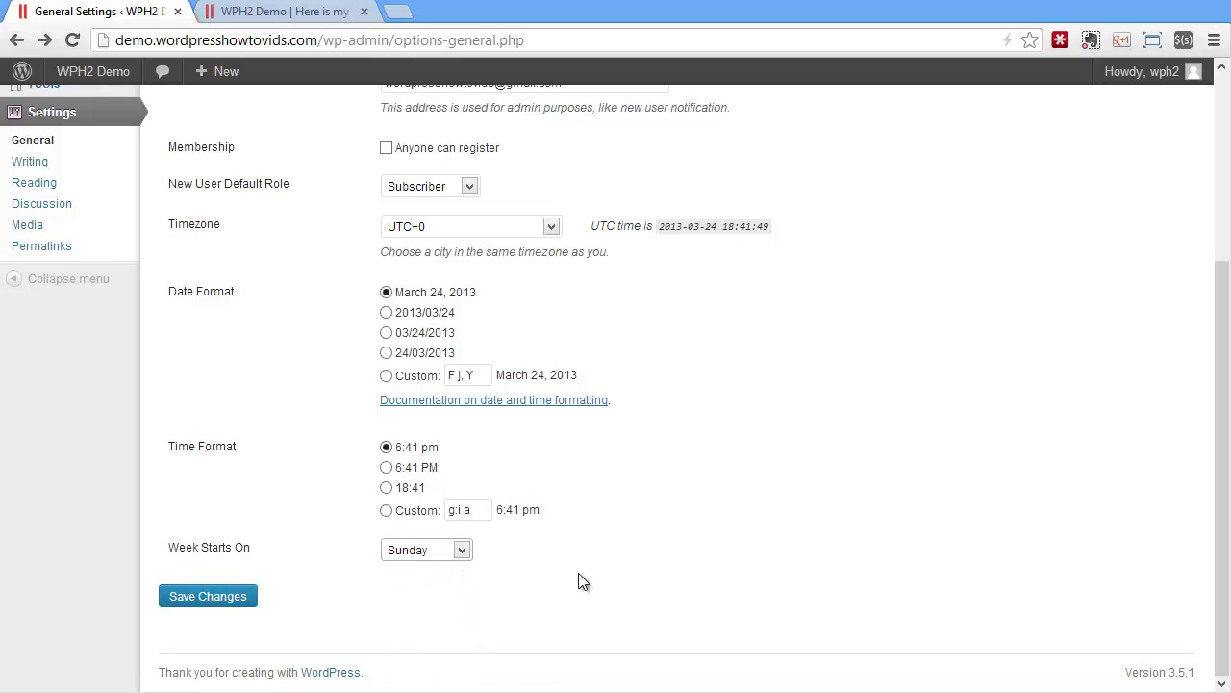
{"action": "left_click", "coordinate": [430, 552]}
{"action": "left_click", "coordinate": [445, 597]}
{"action": "scroll", "coordinate": [382, 564], "scroll_direction": "up", "scroll_amount": 3}
{"action": "scroll", "coordinate": [379, 563], "scroll_direction": "down", "scroll_amount": 3}
{"action": "scroll", "coordinate": [394, 518], "scroll_direction": "up", "scroll_amount": 3}
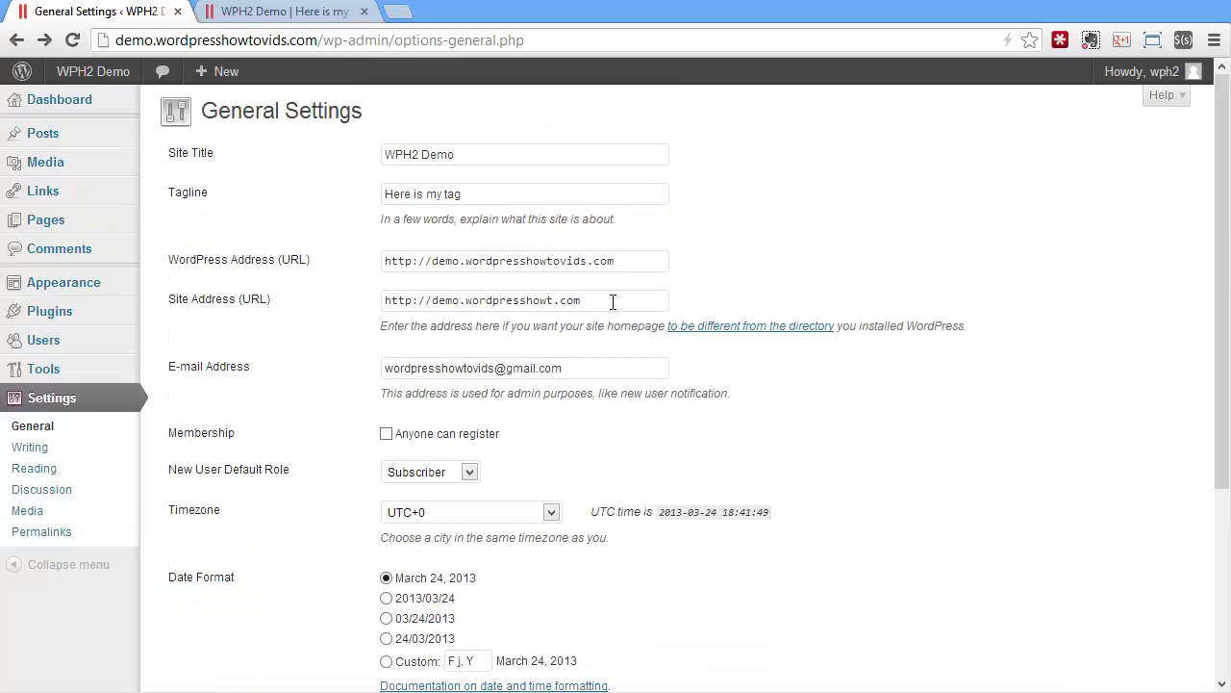
{"action": "left_click_drag", "start_coordinate": [639, 260], "coordinate": [242, 242]}
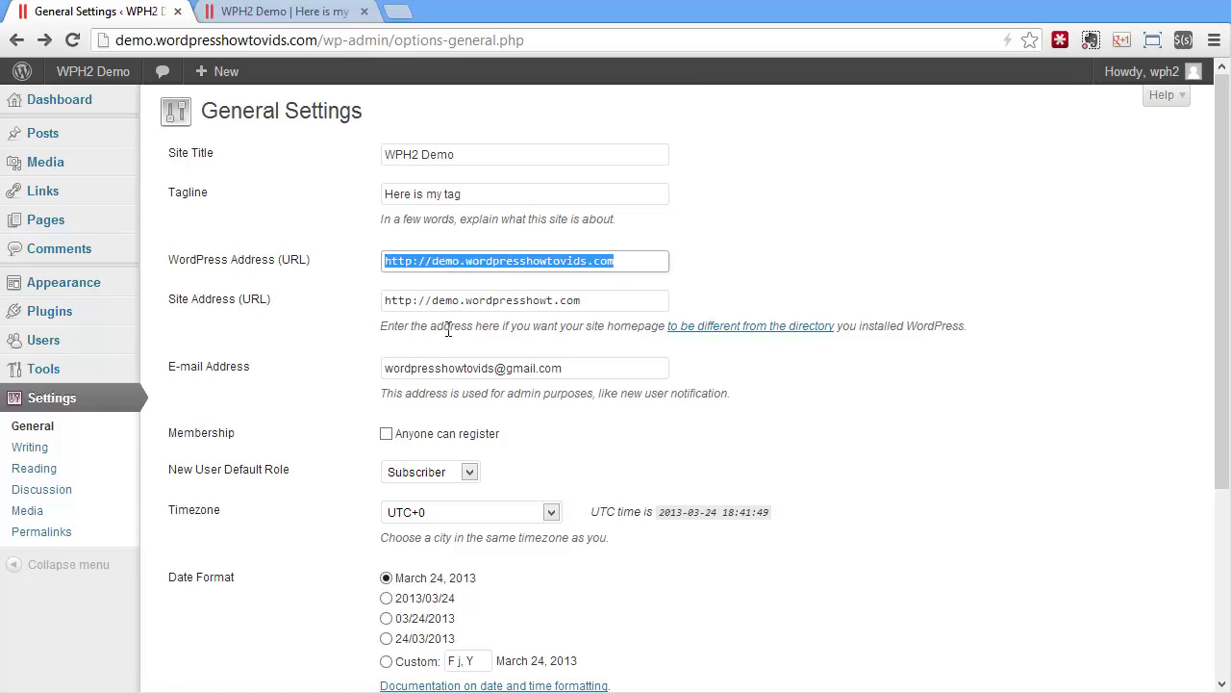
{"action": "left_click_drag", "start_coordinate": [610, 296], "coordinate": [148, 310]}
{"action": "scroll", "coordinate": [962, 558], "scroll_direction": "down", "scroll_amount": 5}
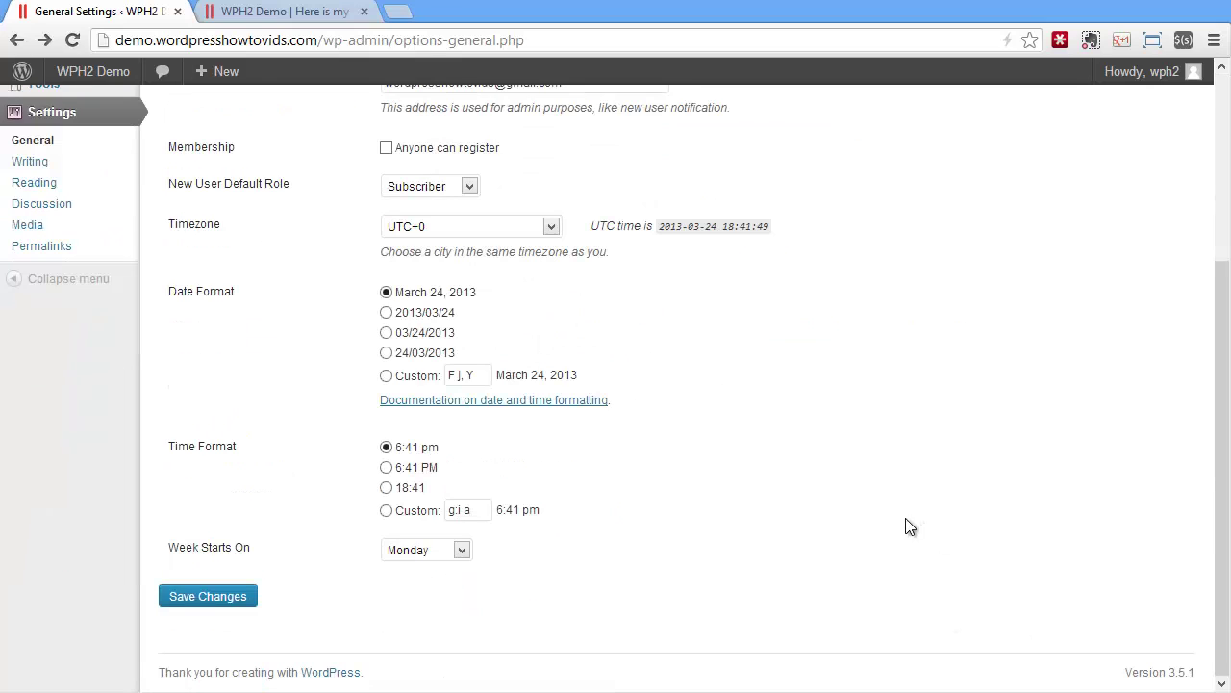
{"action": "left_click", "coordinate": [209, 597]}
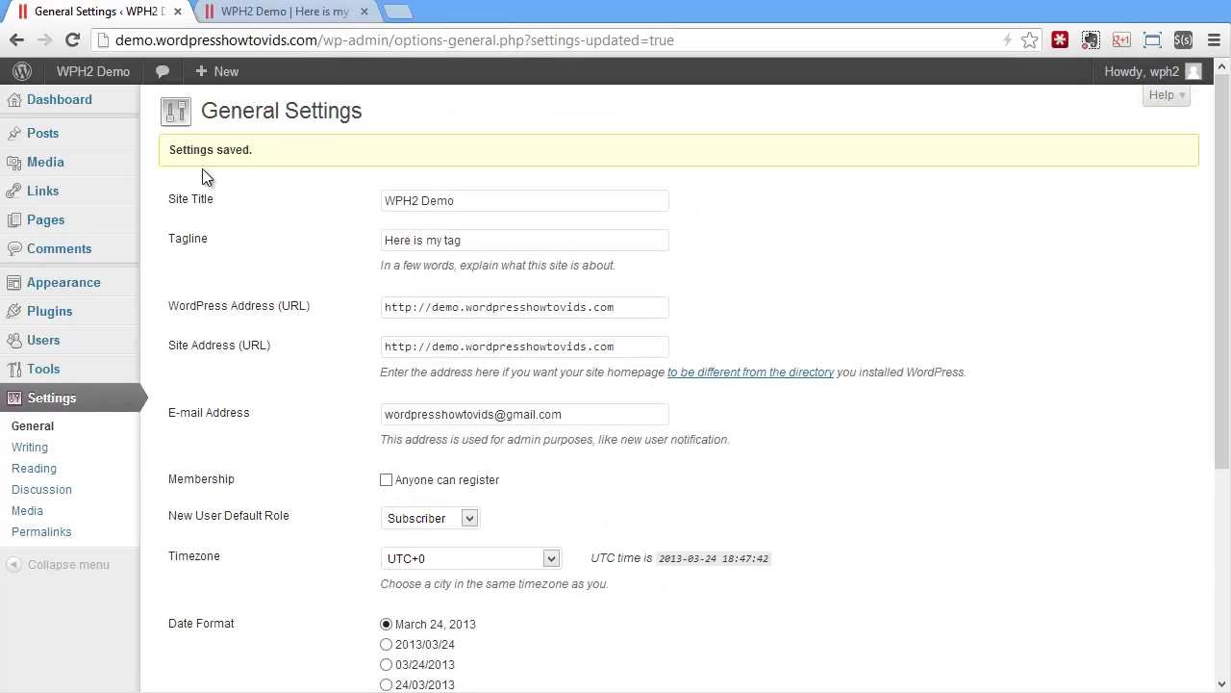
- Open the Writing Settings and switch automatic correction of invalidly nested XHTML on and back off
{"action": "left_click", "coordinate": [36, 450]}
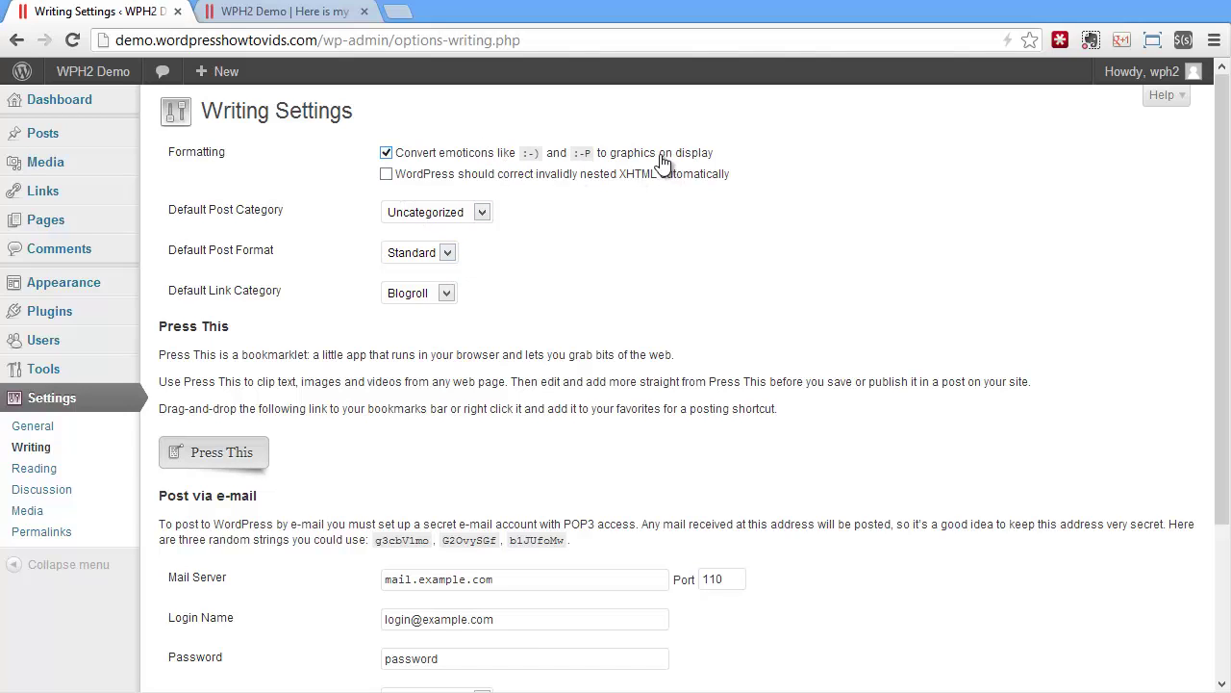
{"action": "left_click", "coordinate": [452, 177]}
{"action": "left_click", "coordinate": [521, 177]}
- Browse the available categories and set the Default Post Category to propylaeum
{"action": "left_click", "coordinate": [476, 213]}
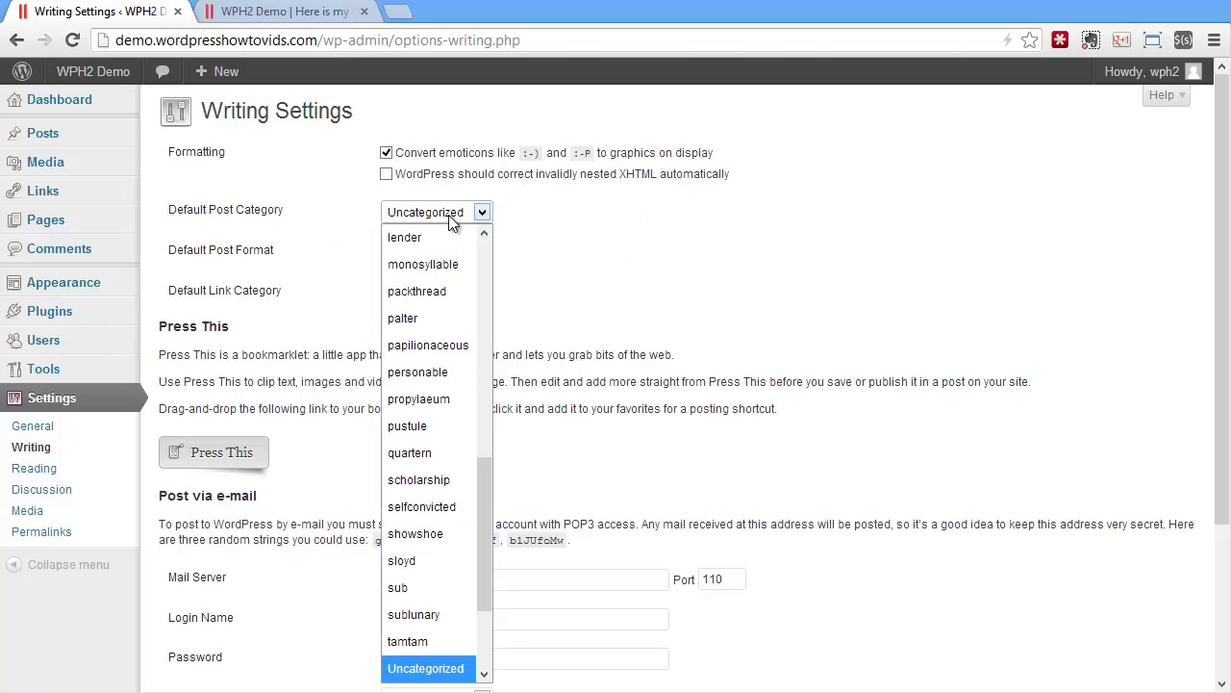
{"action": "left_click_drag", "start_coordinate": [487, 513], "coordinate": [523, 264]}
{"action": "left_click", "coordinate": [426, 215]}
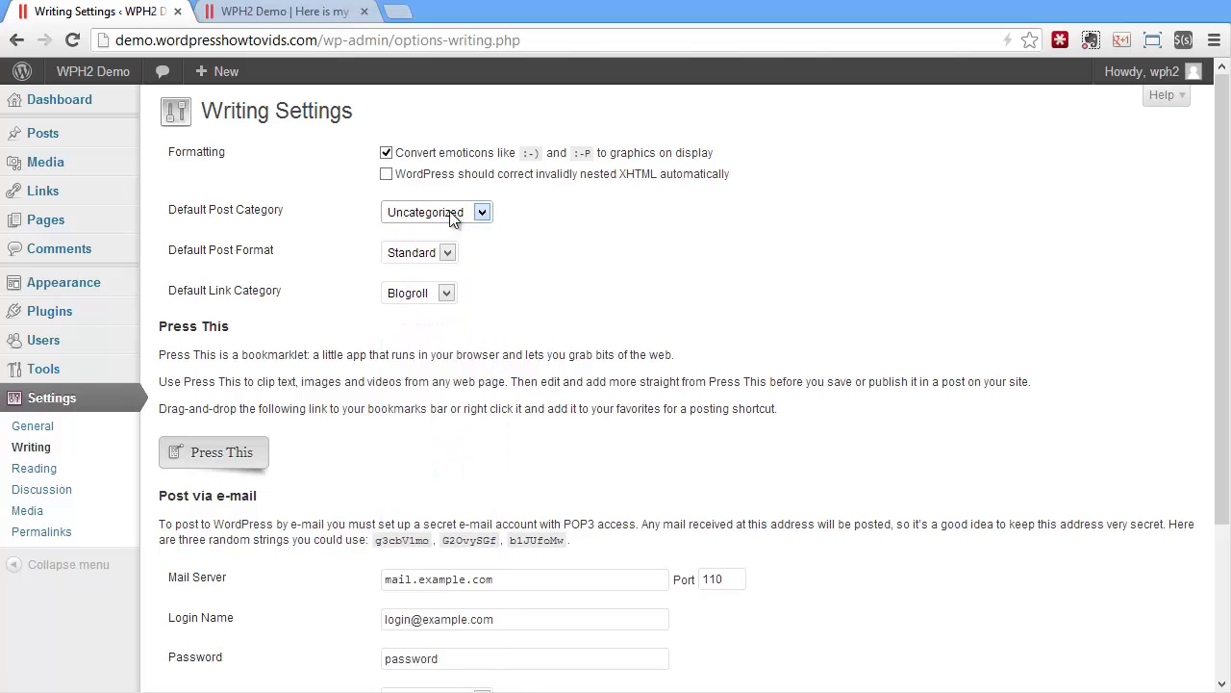
{"action": "left_click", "coordinate": [426, 215]}
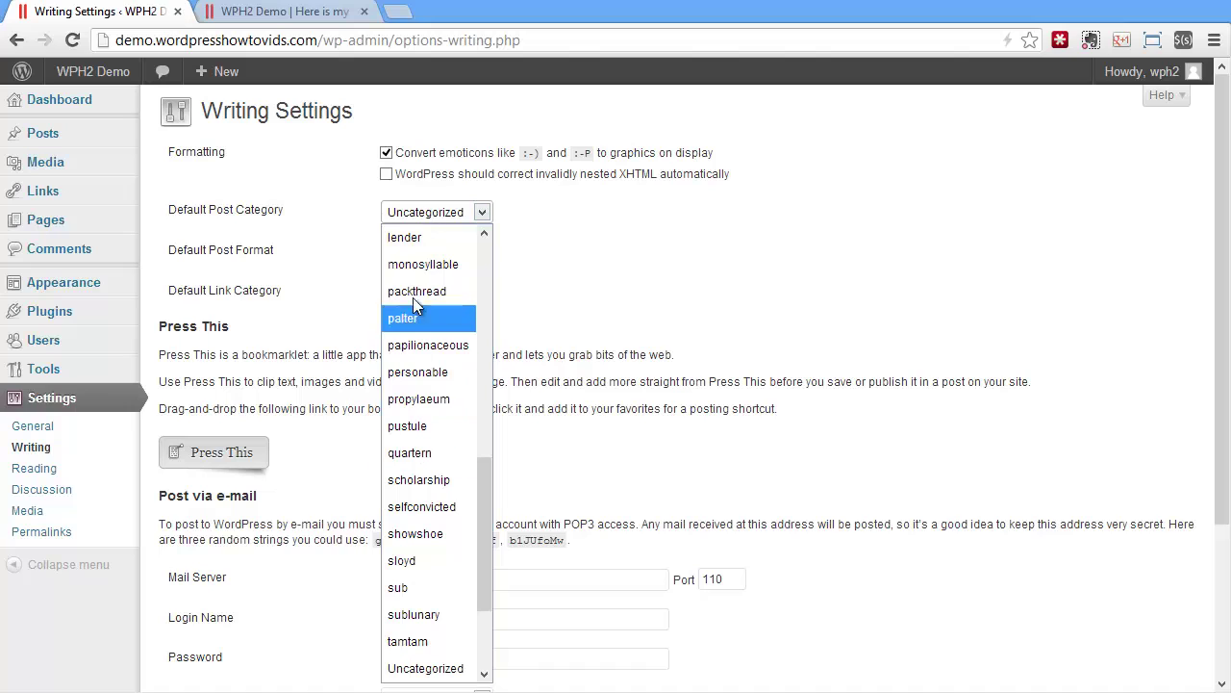
{"action": "left_click", "coordinate": [406, 403]}
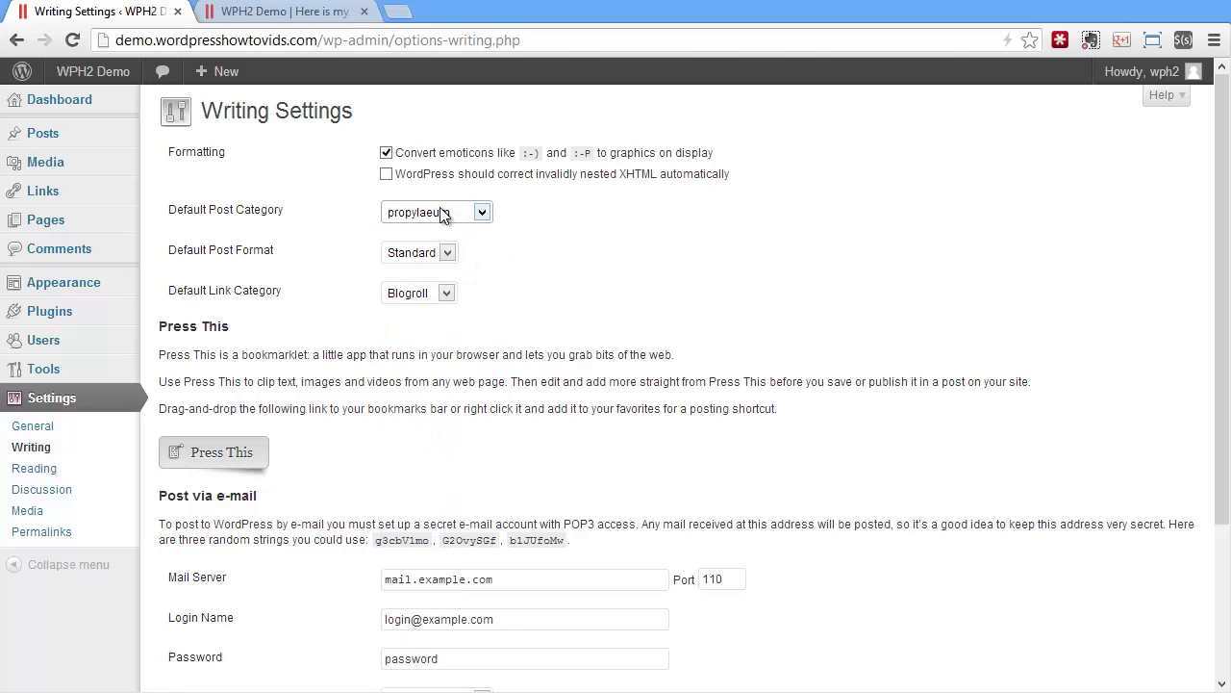
{"action": "left_click", "coordinate": [445, 213]}
{"action": "left_click", "coordinate": [594, 301]}
- Examine the default post format and default link category choices, keeping Standard and Blogroll
{"action": "left_click", "coordinate": [412, 252]}
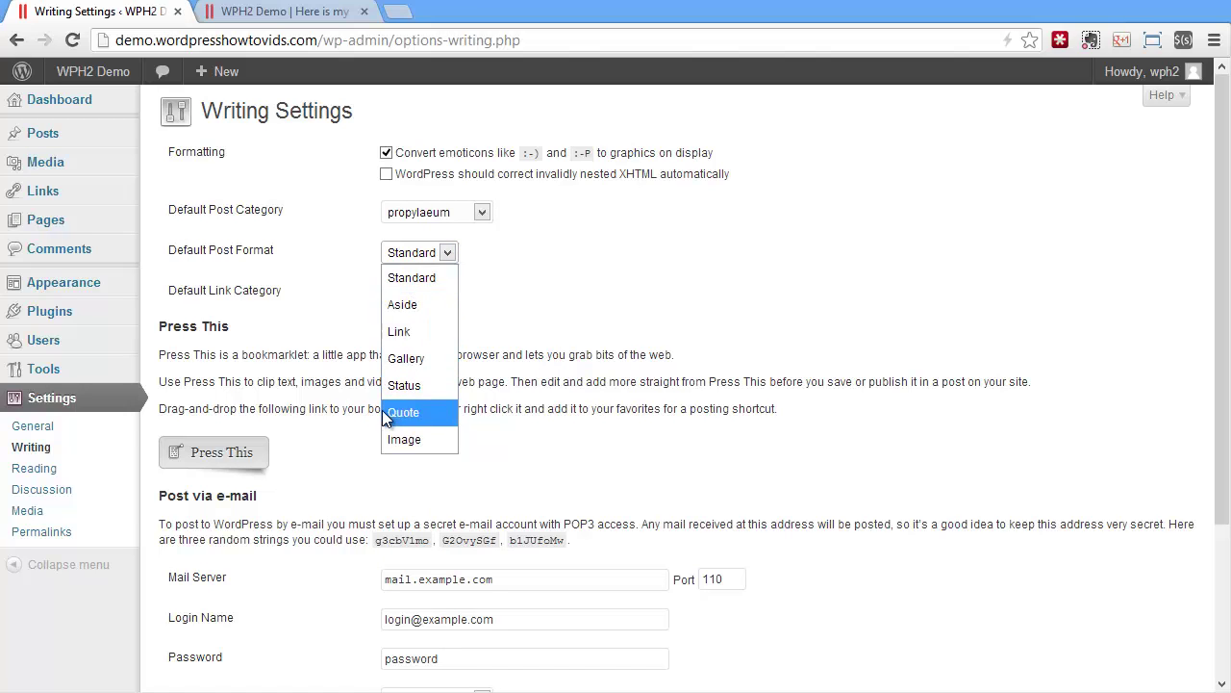
{"action": "left_click", "coordinate": [408, 272]}
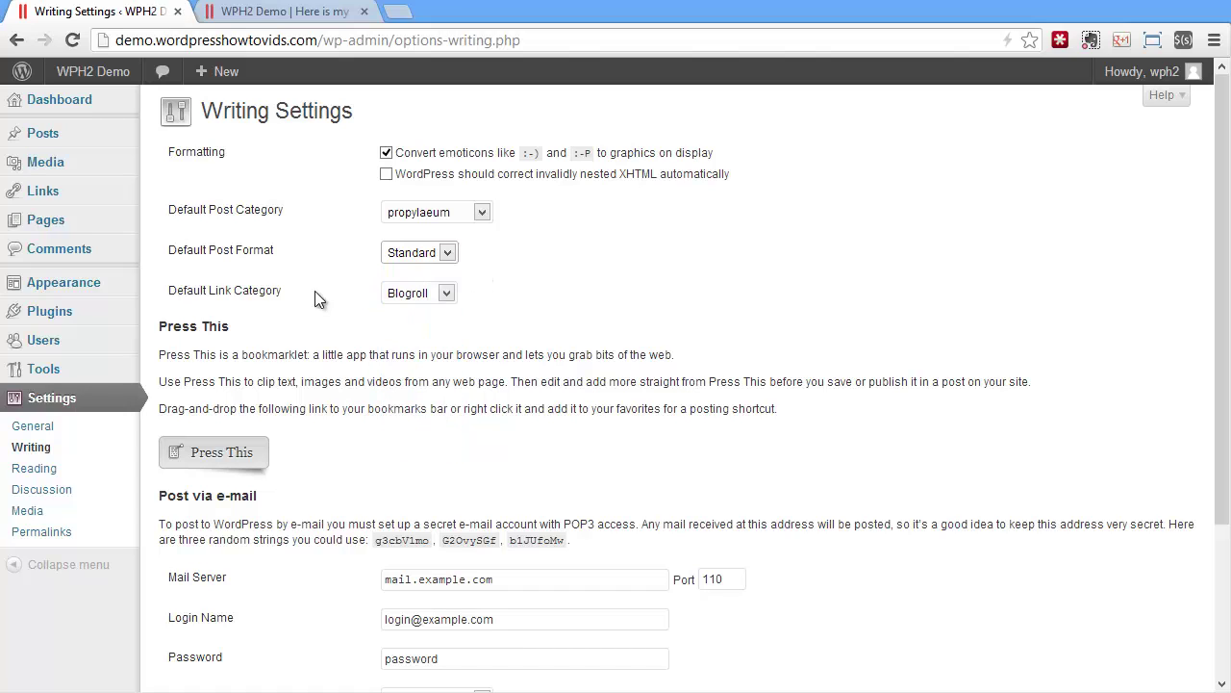
{"action": "left_click", "coordinate": [414, 294]}
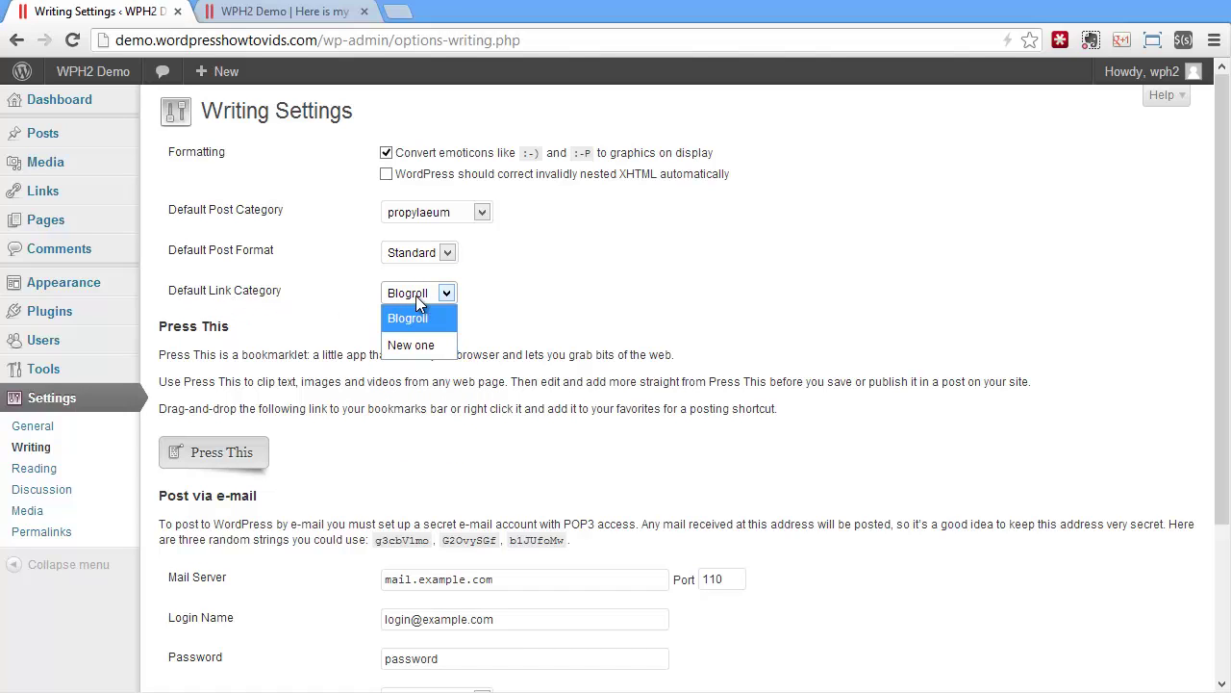
{"action": "left_click", "coordinate": [414, 292]}
{"action": "left_click", "coordinate": [409, 290]}
{"action": "left_click", "coordinate": [409, 289]}
- Examine the Press This and Post via e-mail sections of the Writing Settings, including the mail Login Name field
{"action": "scroll", "coordinate": [481, 269], "scroll_direction": "down", "scroll_amount": 2}
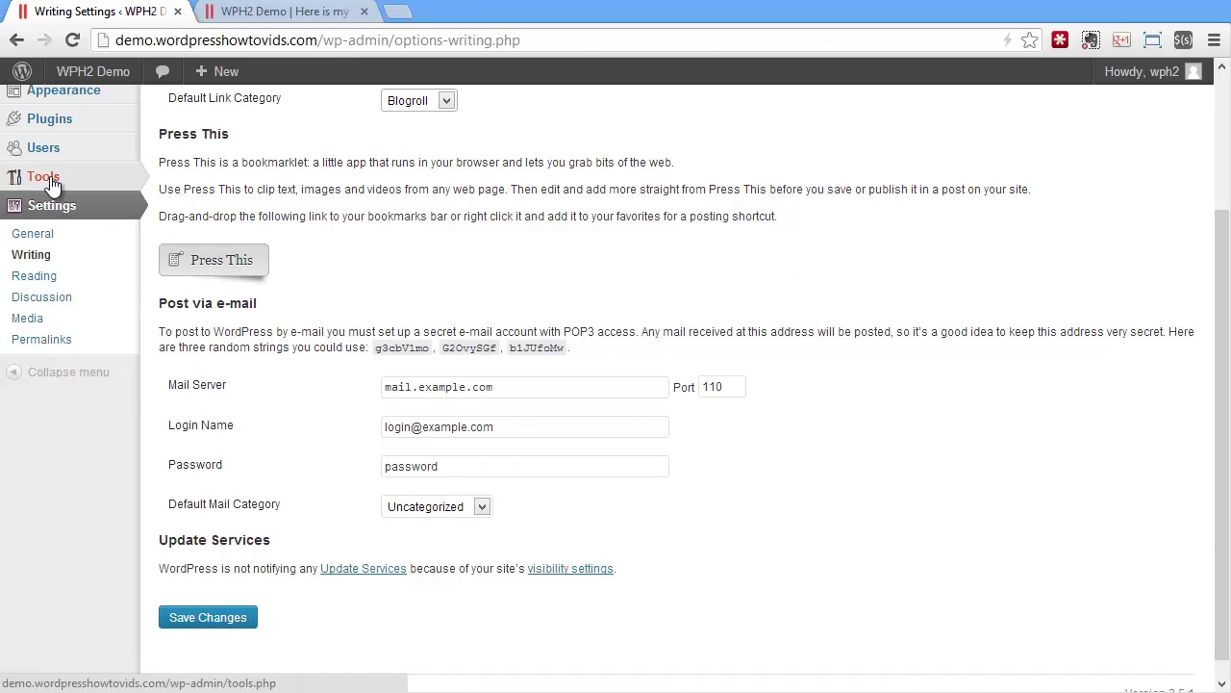
{"action": "mouse_move", "coordinate": [44, 176]}
{"action": "scroll", "coordinate": [479, 225], "scroll_direction": "down", "scroll_amount": 1}
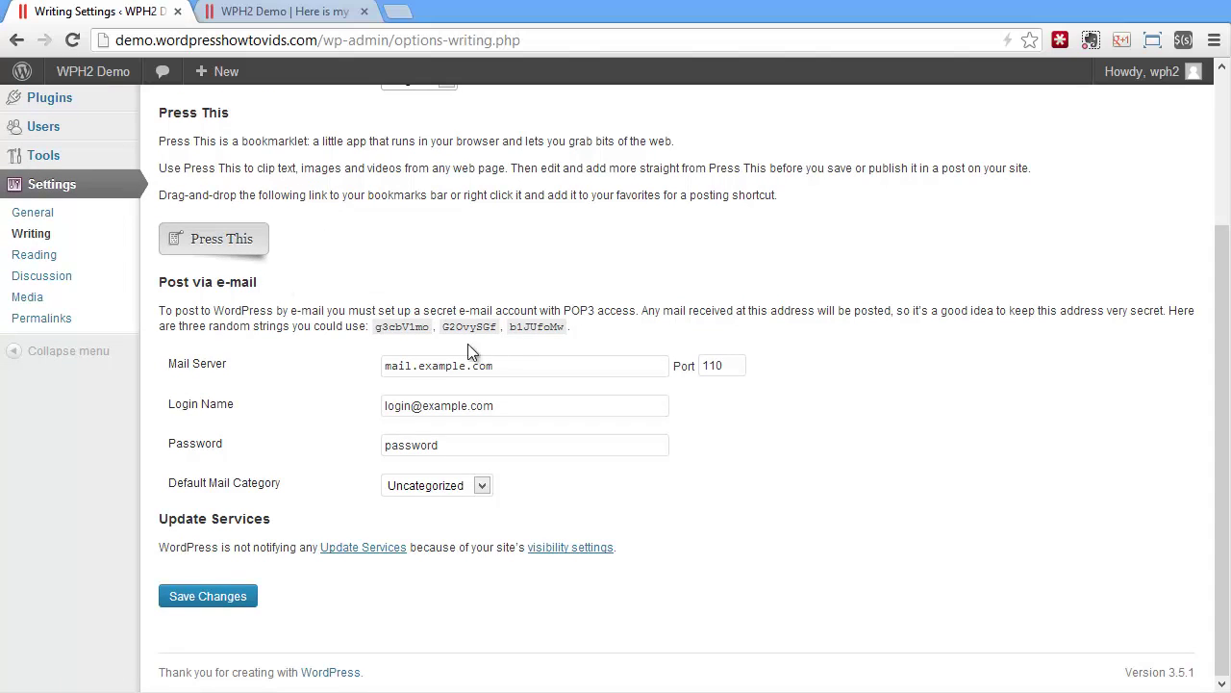
{"action": "left_click", "coordinate": [574, 412]}
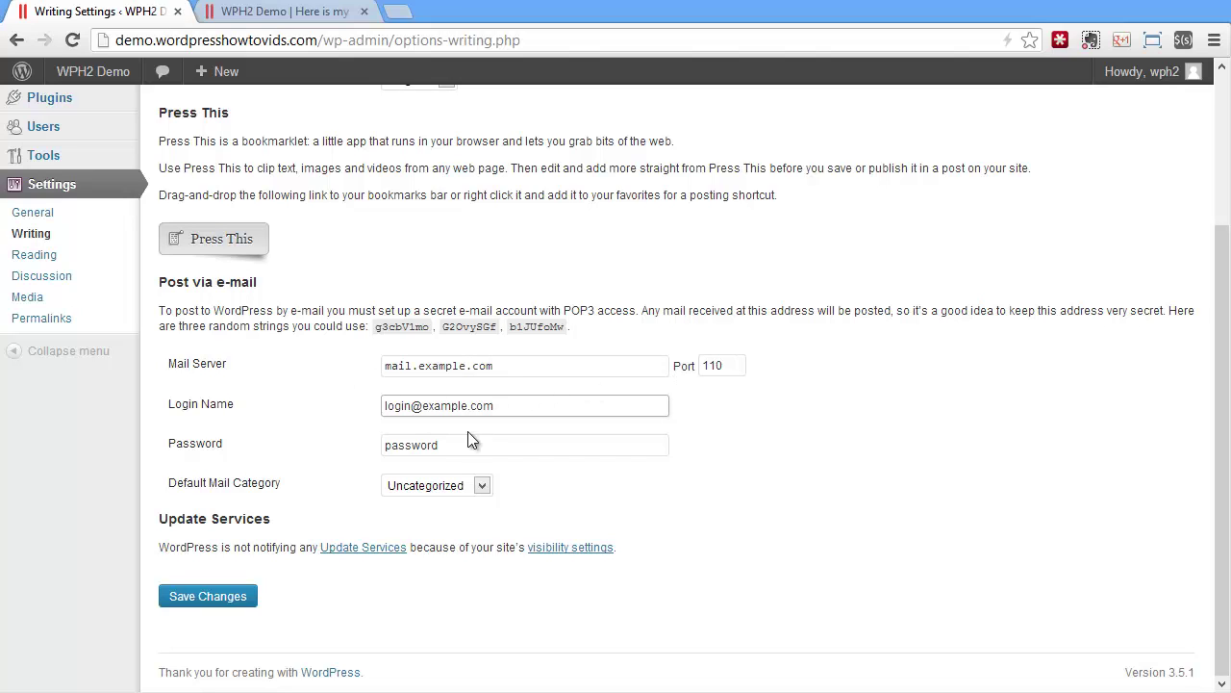
- Browse the Default Mail Category choices, keeping Uncategorized, and view the linked Update Services Codex page with its XML-RPC ping services in a separate tab
{"action": "left_click", "coordinate": [433, 487]}
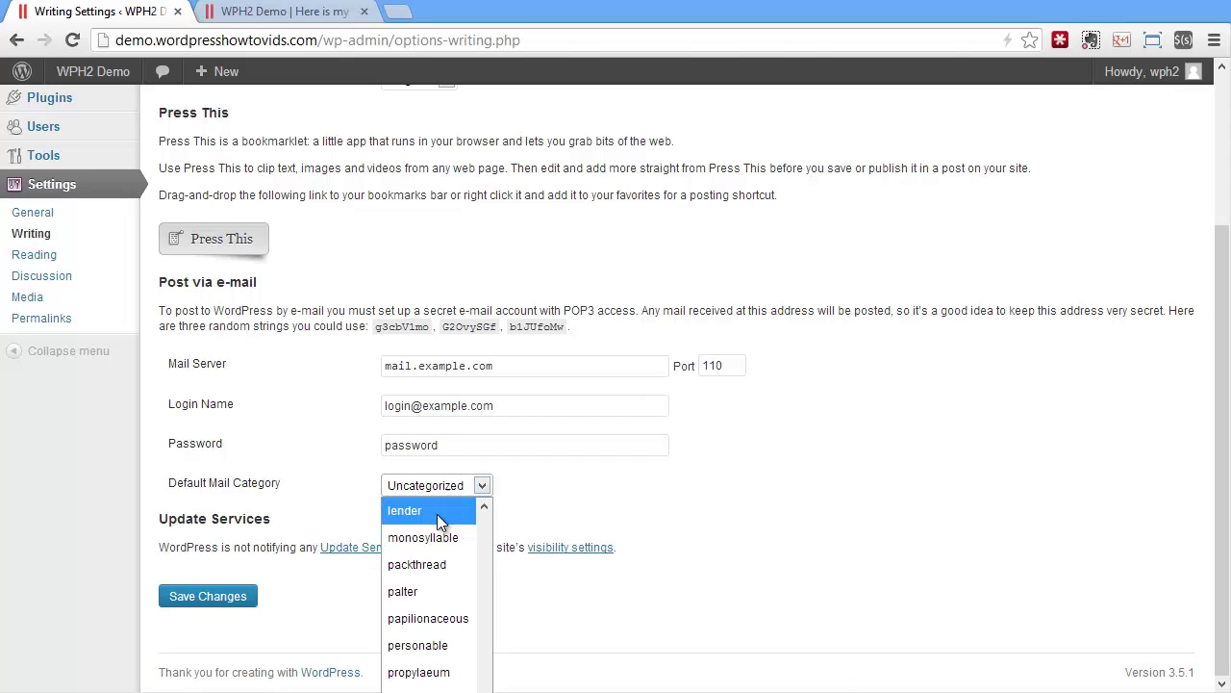
{"action": "left_click", "coordinate": [431, 485]}
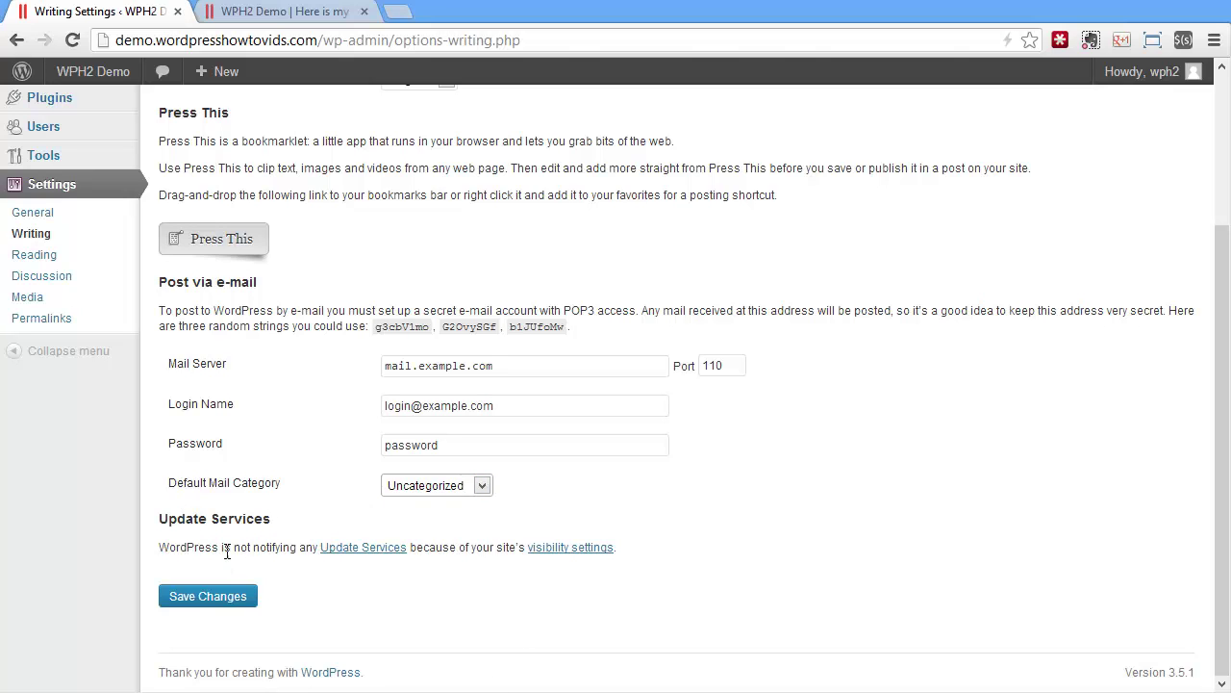
{"action": "right_click", "coordinate": [350, 553]}
{"action": "left_click", "coordinate": [563, 560]}
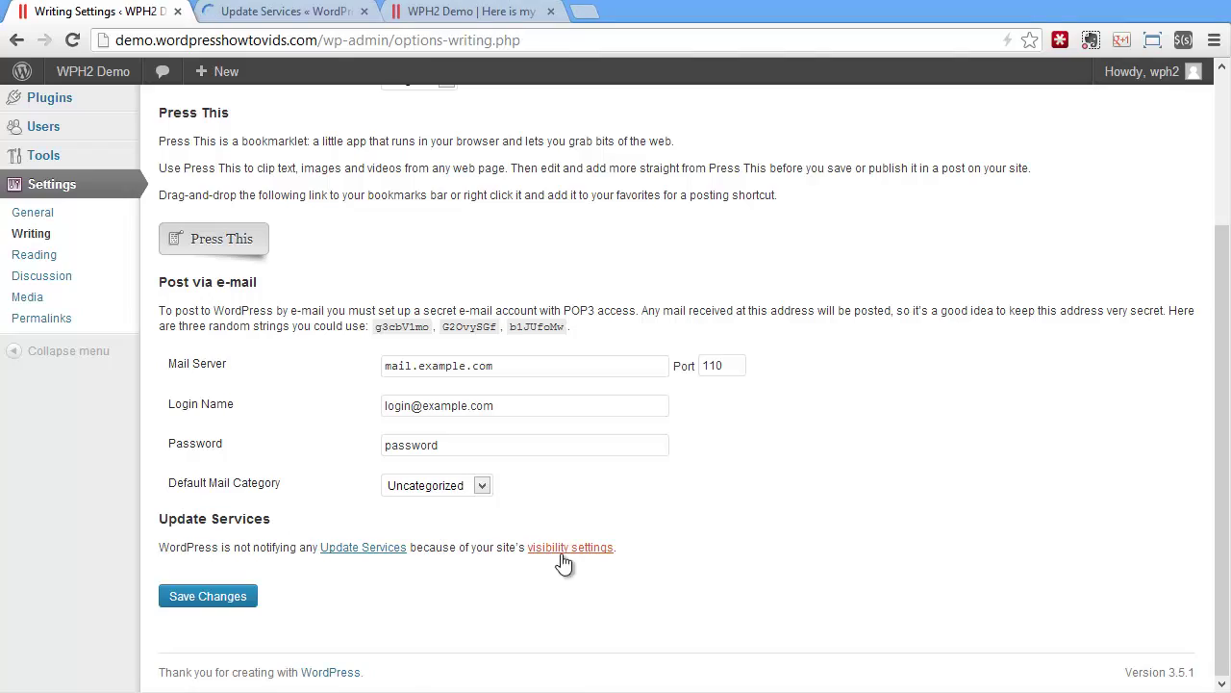
{"action": "left_click", "coordinate": [333, 14]}
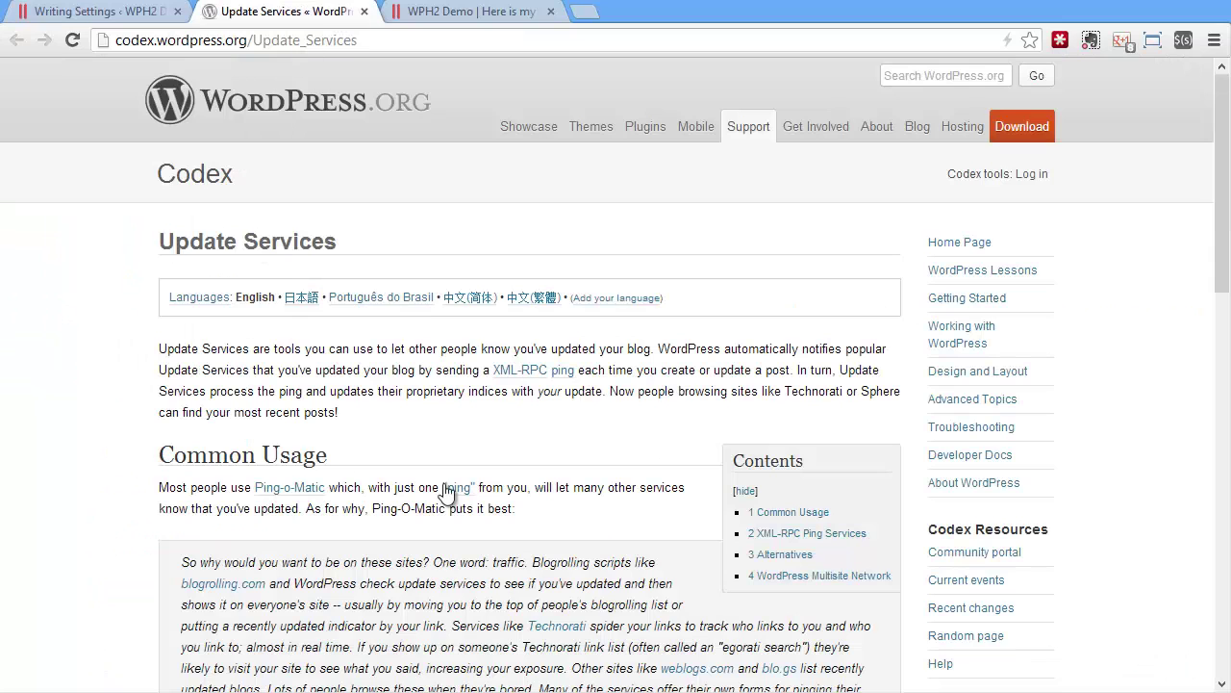
{"action": "scroll", "coordinate": [482, 545], "scroll_direction": "down", "scroll_amount": 10}
{"action": "scroll", "coordinate": [170, 232], "scroll_direction": "up", "scroll_amount": 3}
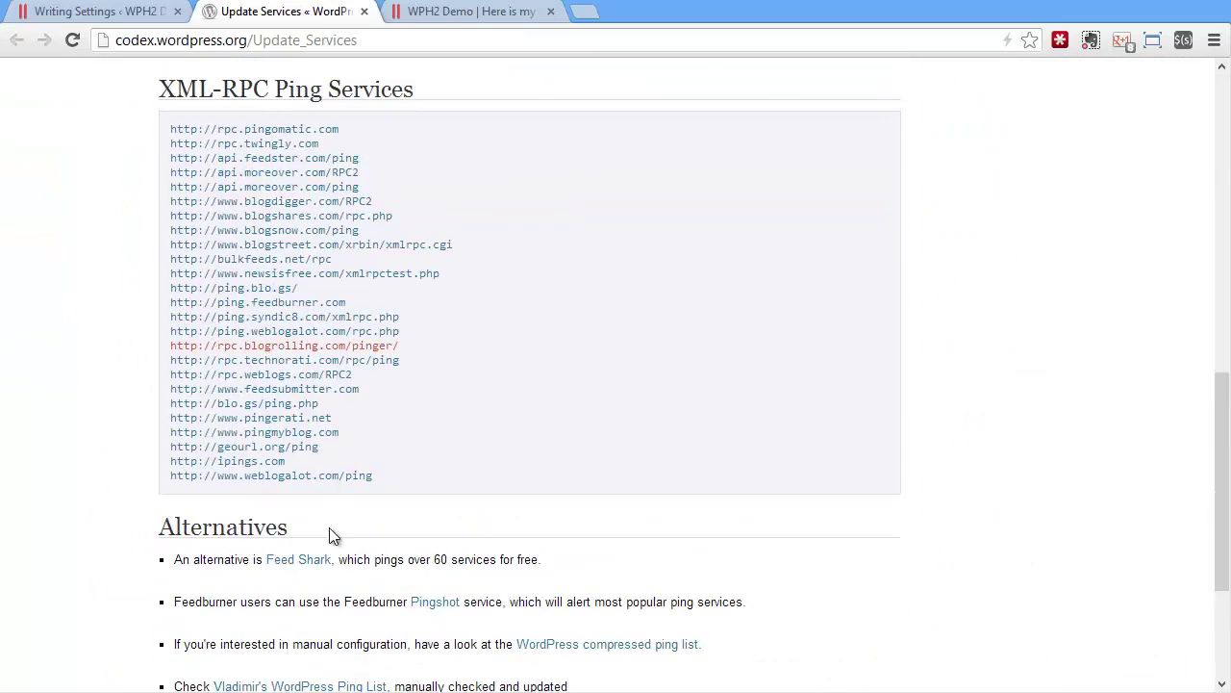
{"action": "scroll", "coordinate": [331, 536], "scroll_direction": "up", "scroll_amount": 10}
{"action": "left_click", "coordinate": [363, 12]}
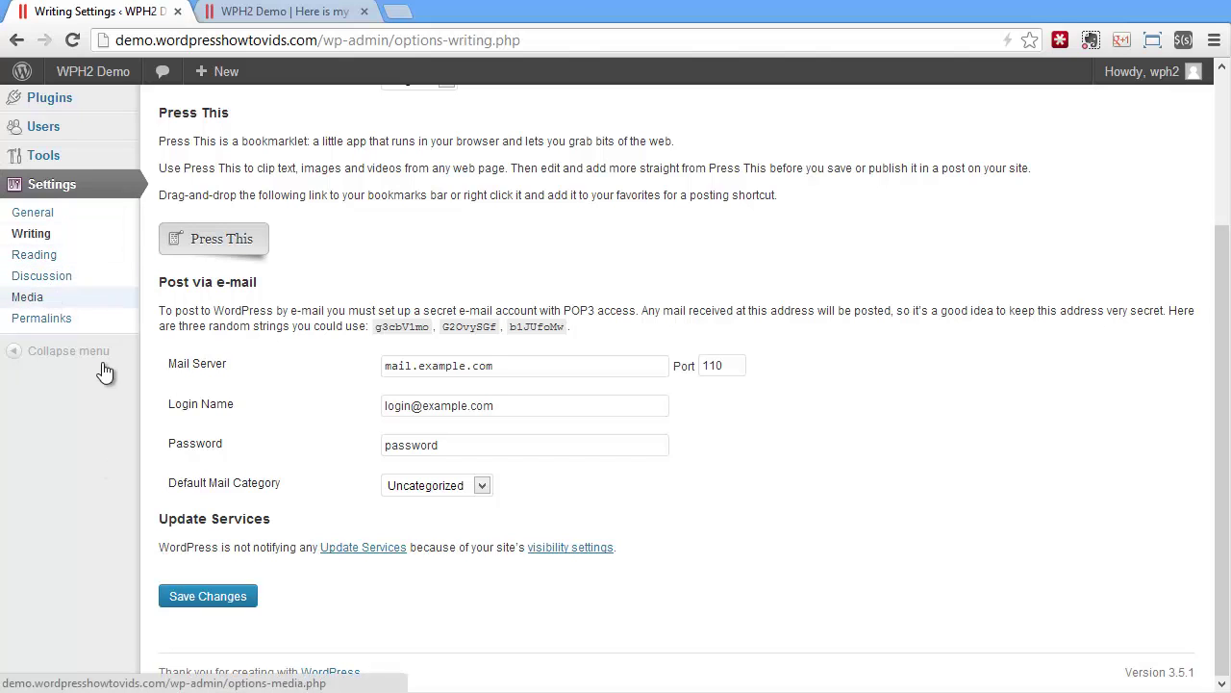
- Turn off discouraging search engines from indexing the site in the Reading Settings and save the changes
{"action": "left_click", "coordinate": [55, 257]}
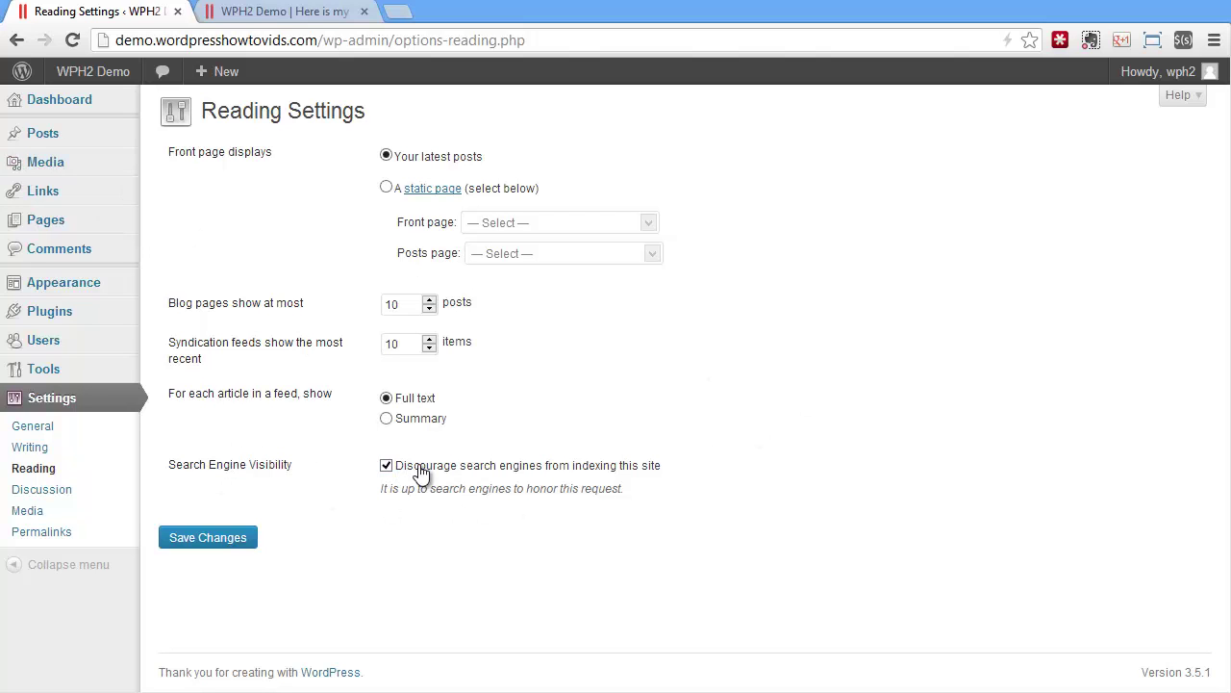
{"action": "left_click", "coordinate": [245, 541]}
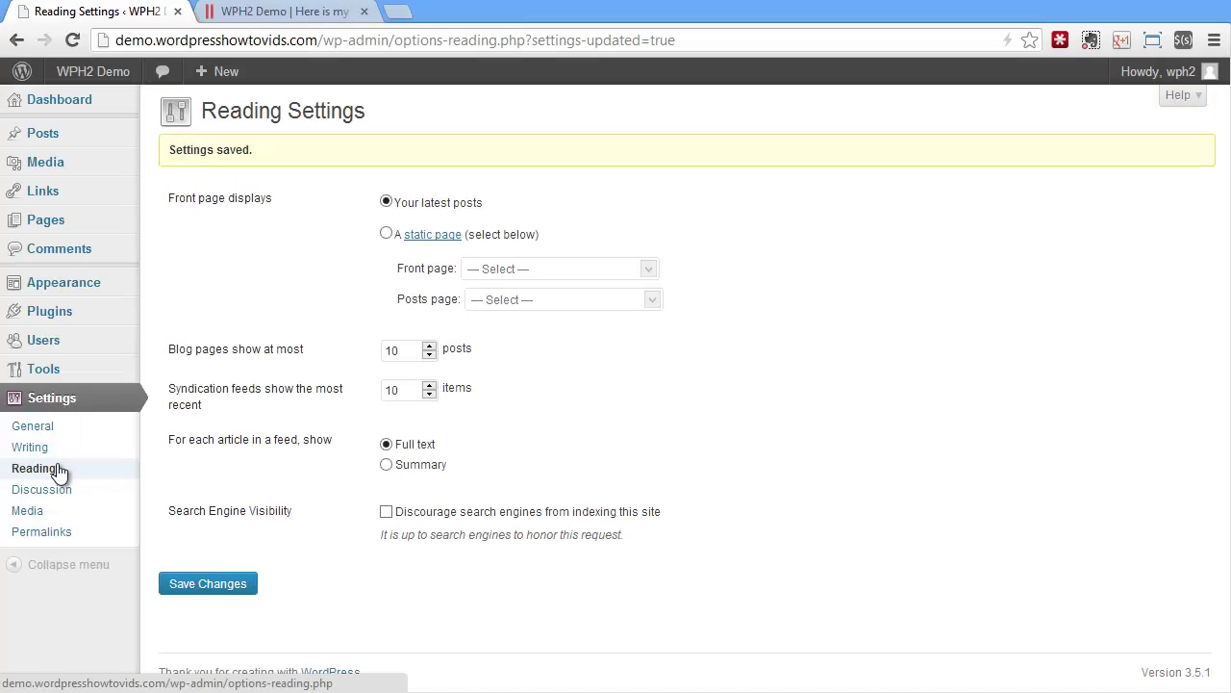
- Examine the Update Services section of the Writing Settings and the list of ping services on its linked Codex page
{"action": "left_click", "coordinate": [32, 447]}
{"action": "scroll", "coordinate": [461, 499], "scroll_direction": "down", "scroll_amount": 10}
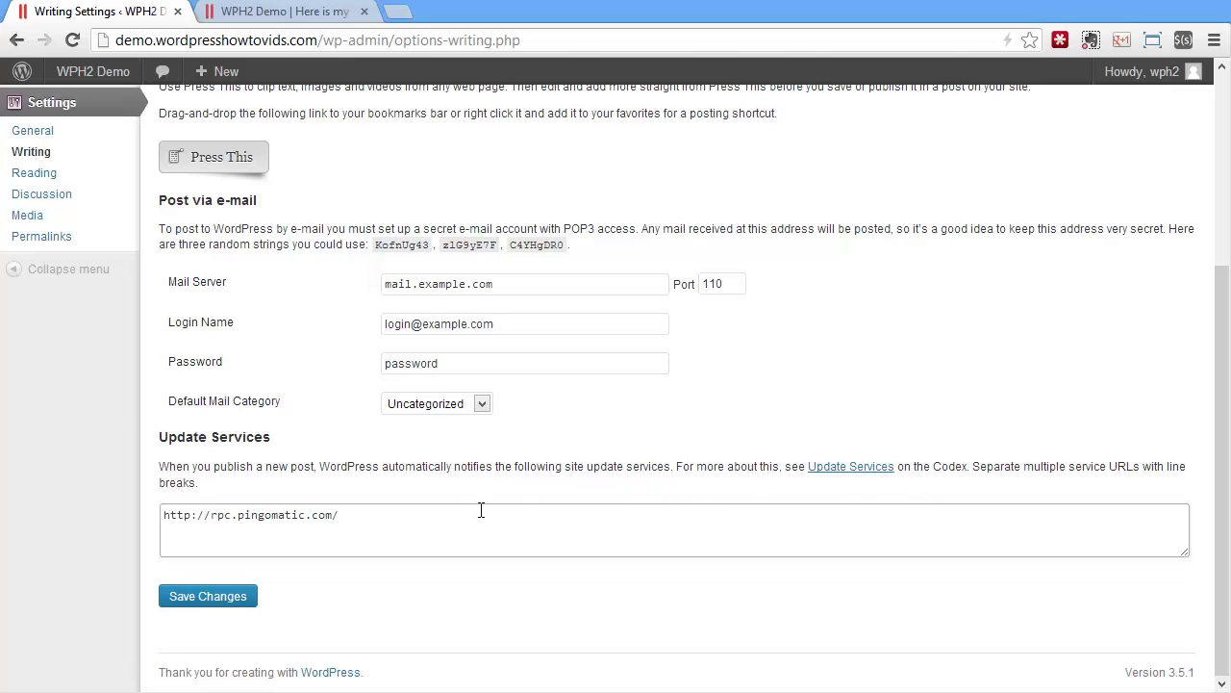
{"action": "left_click", "coordinate": [860, 469]}
{"action": "scroll", "coordinate": [454, 404], "scroll_direction": "down", "scroll_amount": 15}
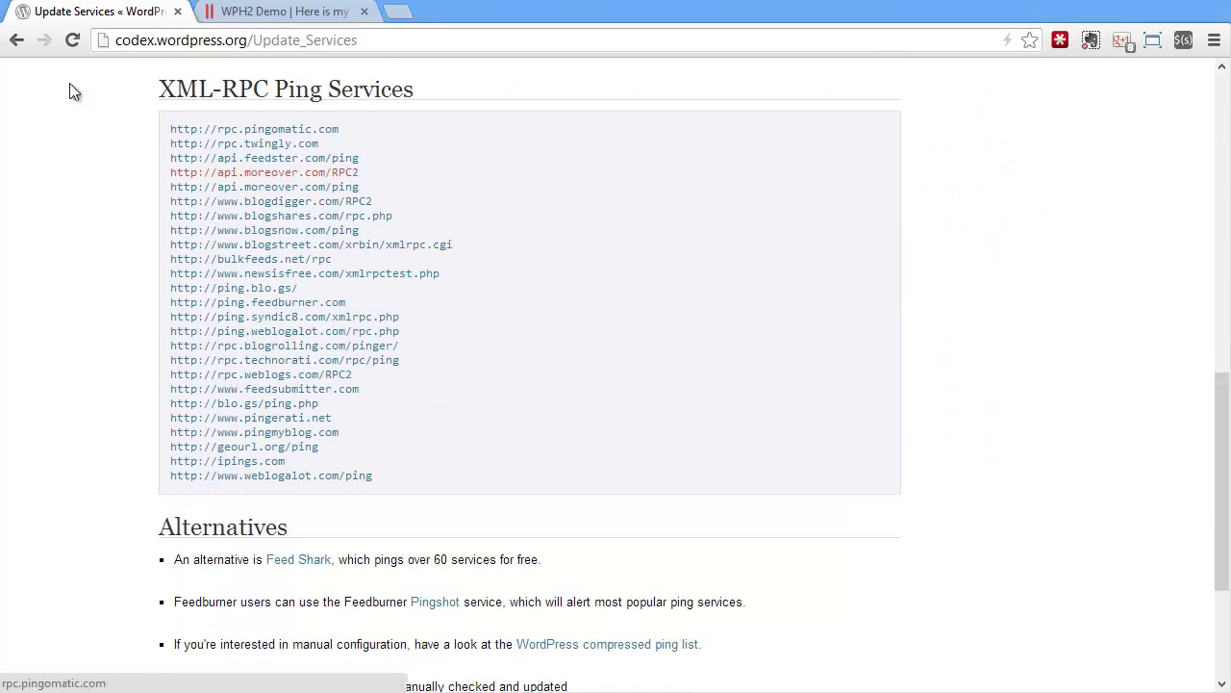
{"action": "left_click", "coordinate": [20, 40]}
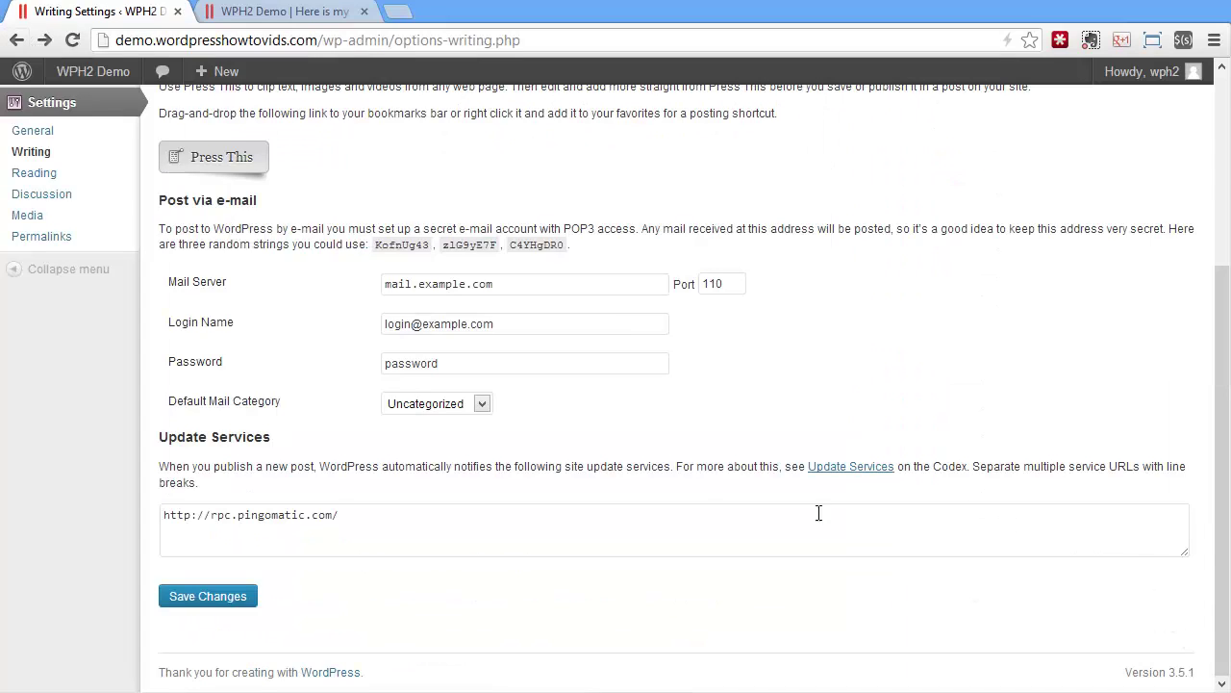
{"action": "left_click", "coordinate": [457, 509]}
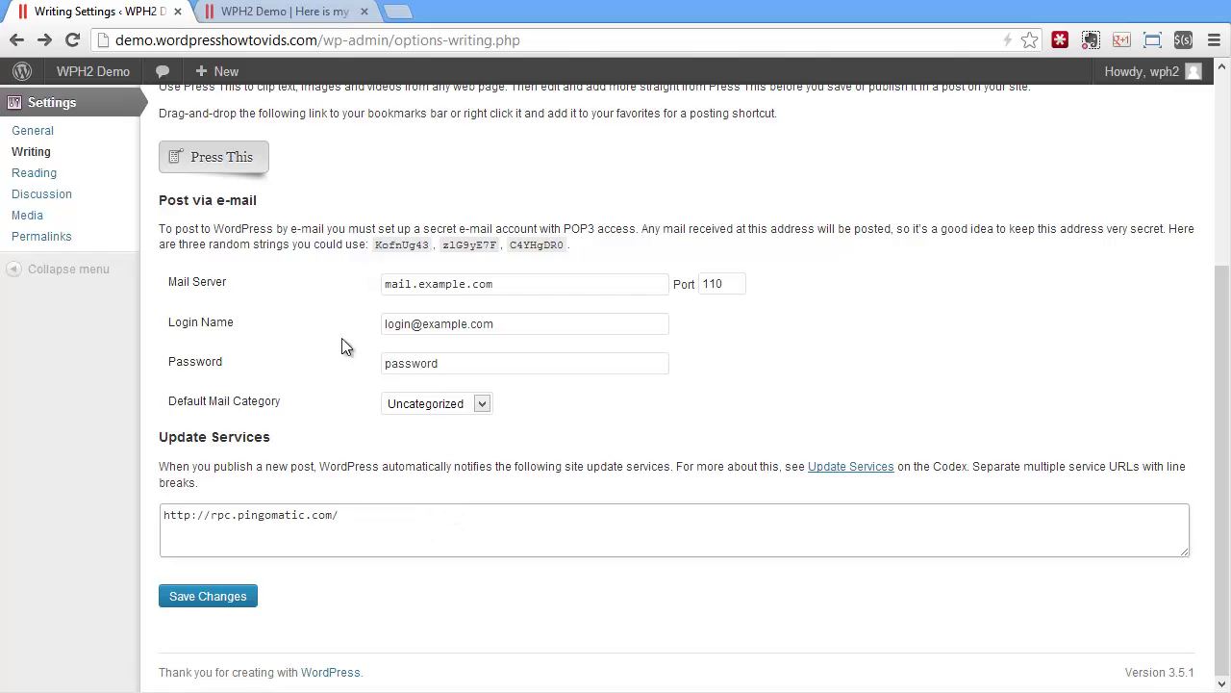
- Revisit the search engine visibility option, and try a static front page for Twenty Eleven in the theme customizer, cancelling without publishing
{"action": "left_click", "coordinate": [67, 177]}
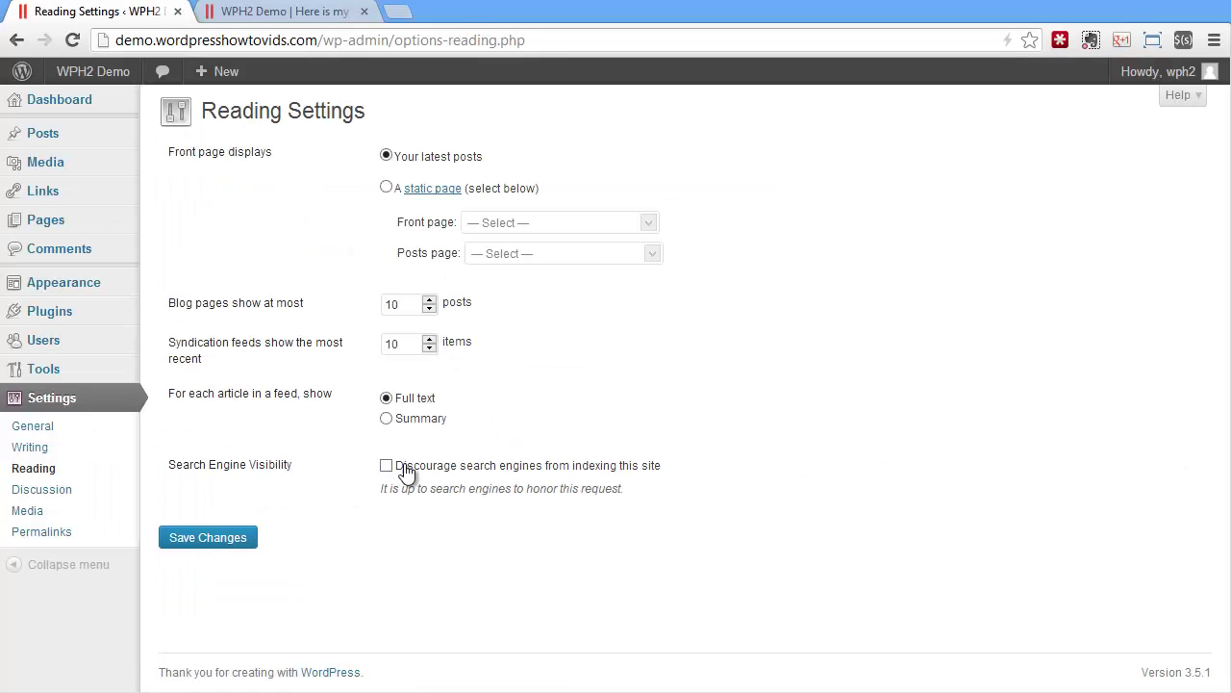
{"action": "left_click", "coordinate": [405, 468]}
{"action": "mouse_move", "coordinate": [67, 285]}
{"action": "left_click", "coordinate": [204, 286]}
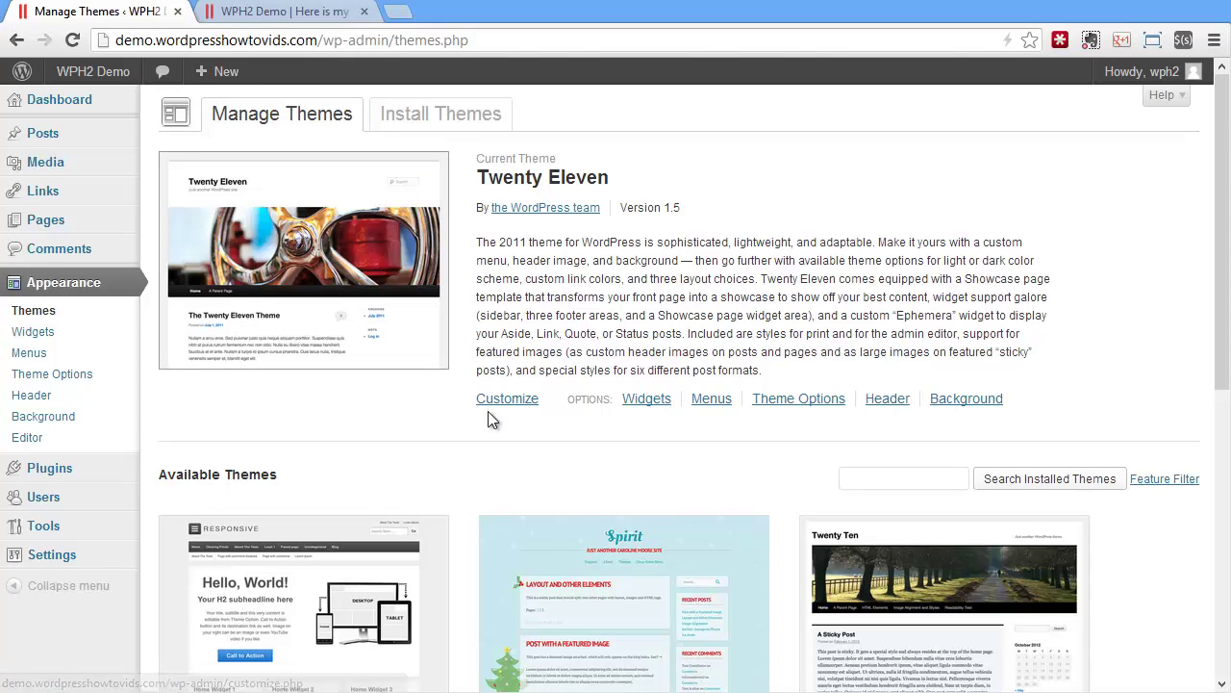
{"action": "left_click", "coordinate": [511, 397]}
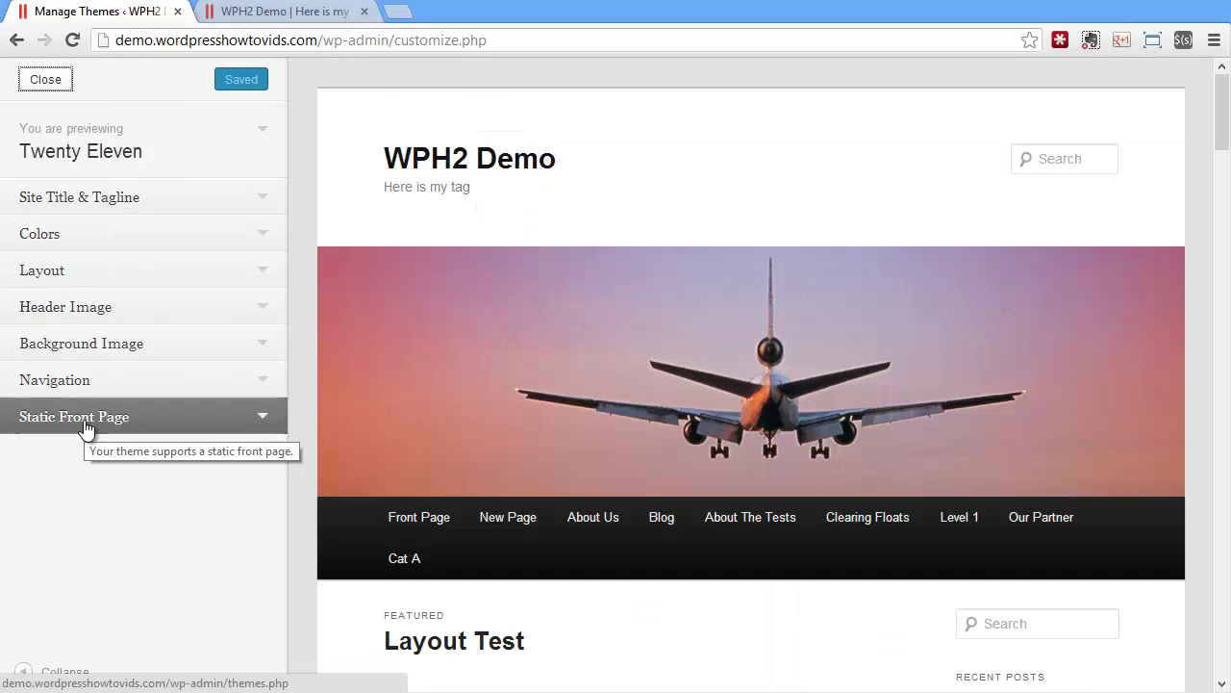
{"action": "left_click", "coordinate": [85, 420]}
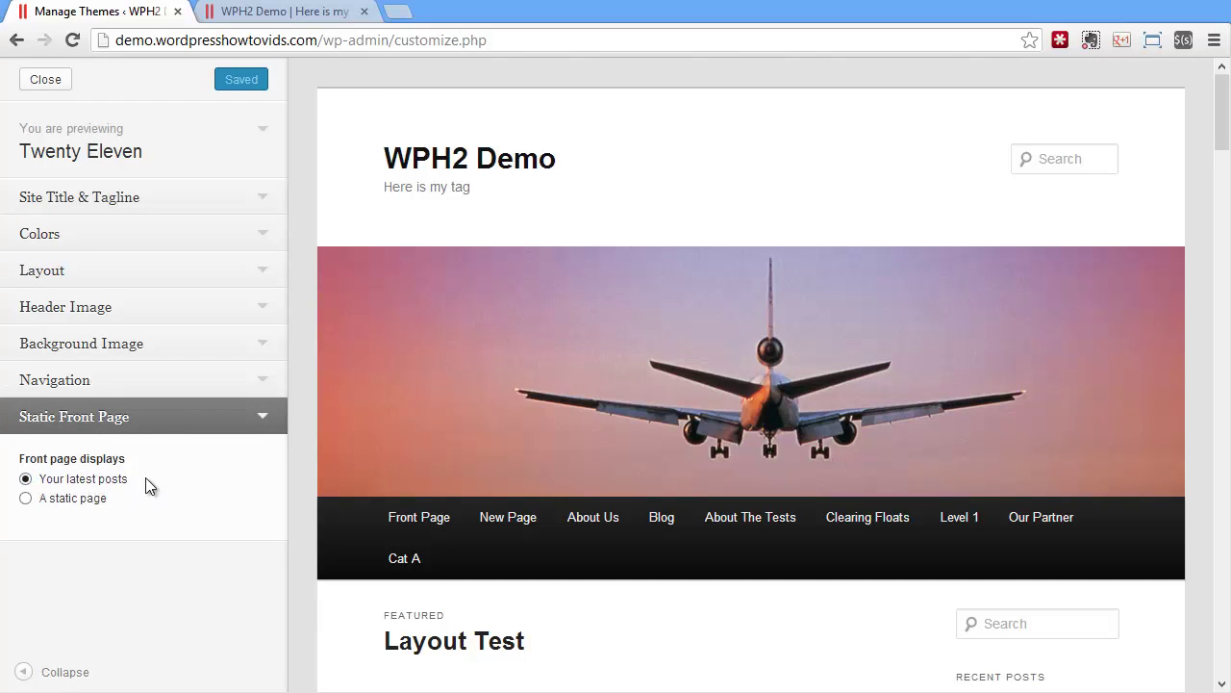
{"action": "left_click", "coordinate": [92, 499]}
{"action": "scroll", "coordinate": [97, 545], "scroll_direction": "down", "scroll_amount": 1}
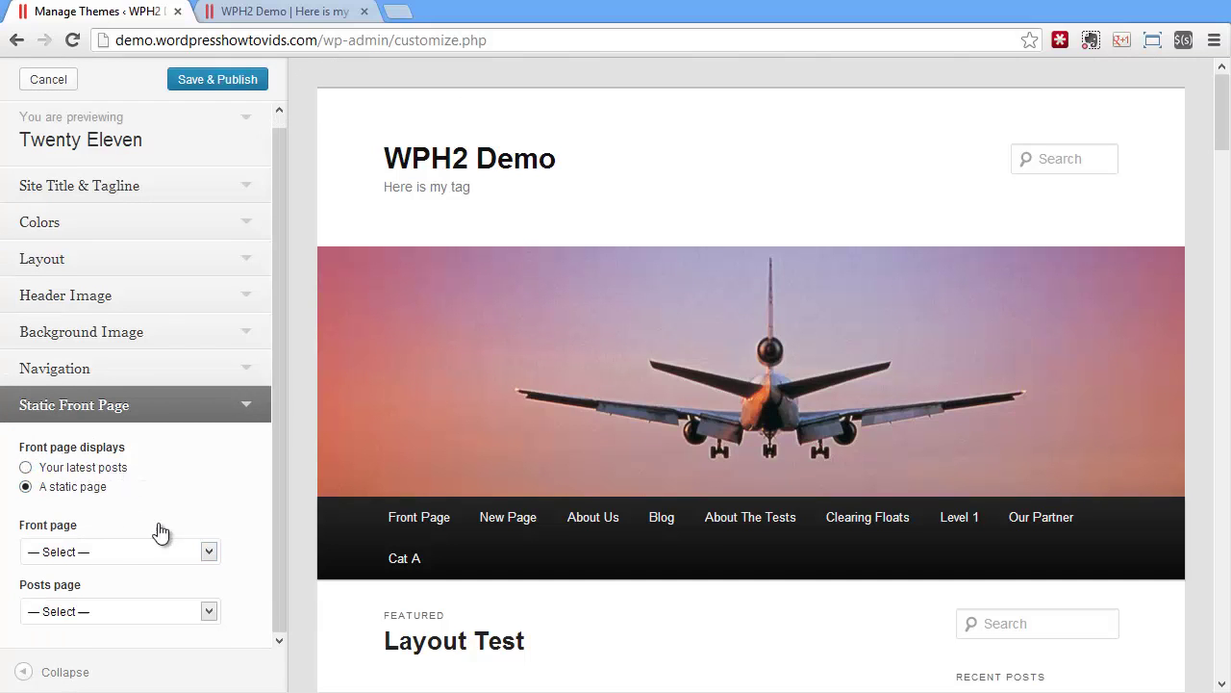
{"action": "left_click", "coordinate": [79, 552]}
{"action": "left_click", "coordinate": [82, 552]}
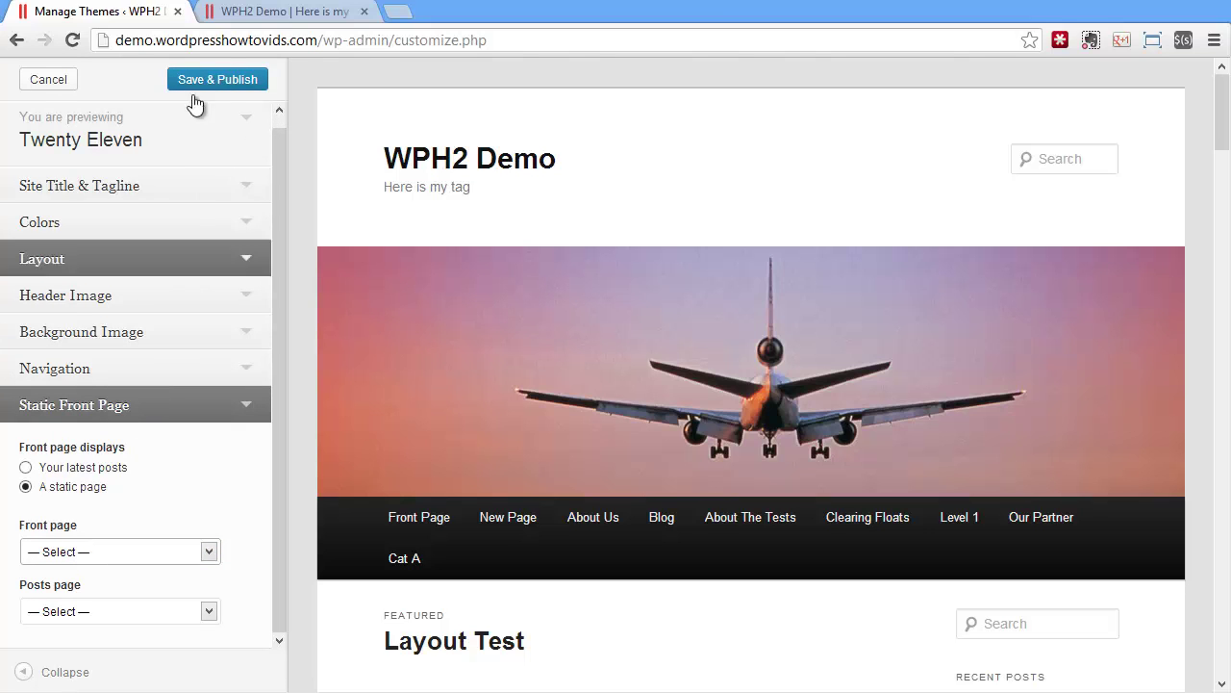
{"action": "left_click", "coordinate": [53, 87]}
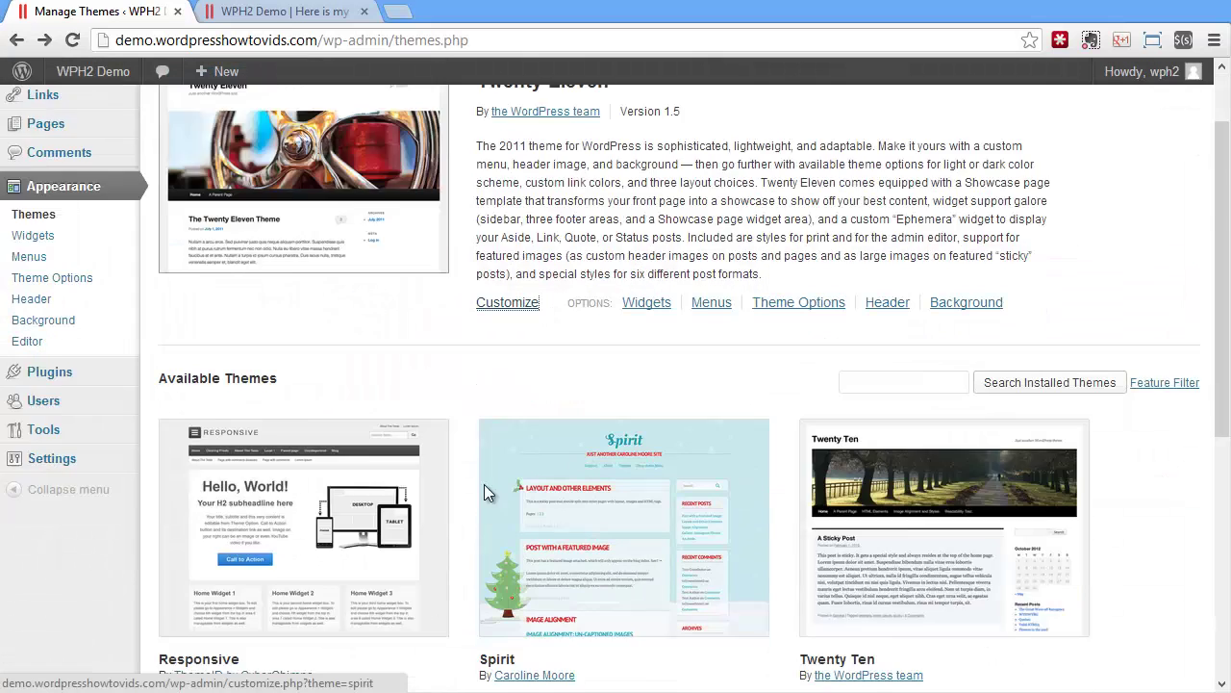
- In the Reading Settings, make the front page display a static page, choose About Us as the Front page, and save the changes
{"action": "scroll", "coordinate": [484, 484], "scroll_direction": "down", "scroll_amount": 3}
{"action": "mouse_move", "coordinate": [57, 274]}
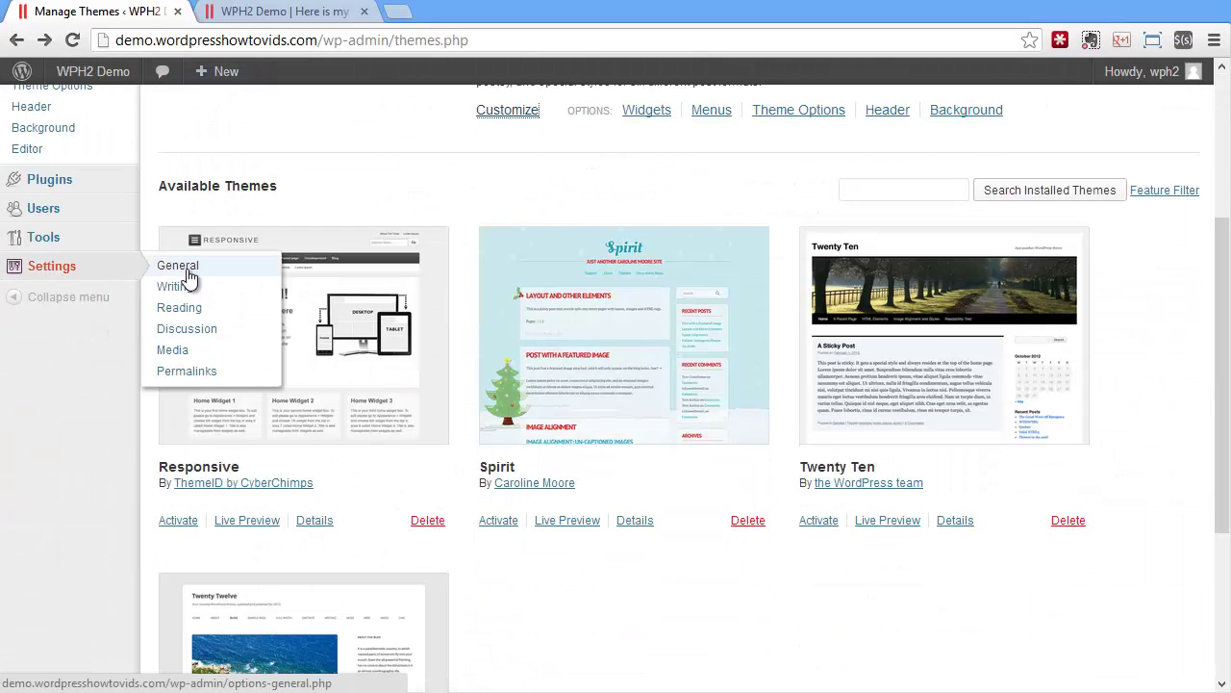
{"action": "left_click", "coordinate": [181, 310]}
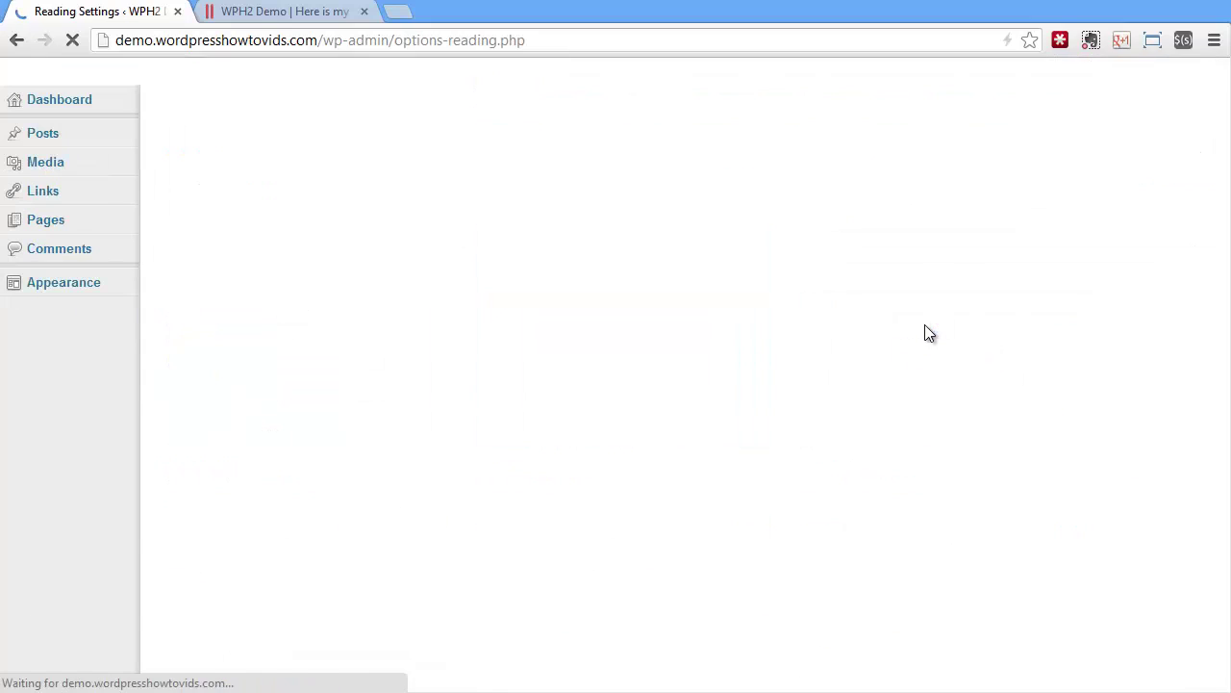
{"action": "left_click", "coordinate": [386, 187]}
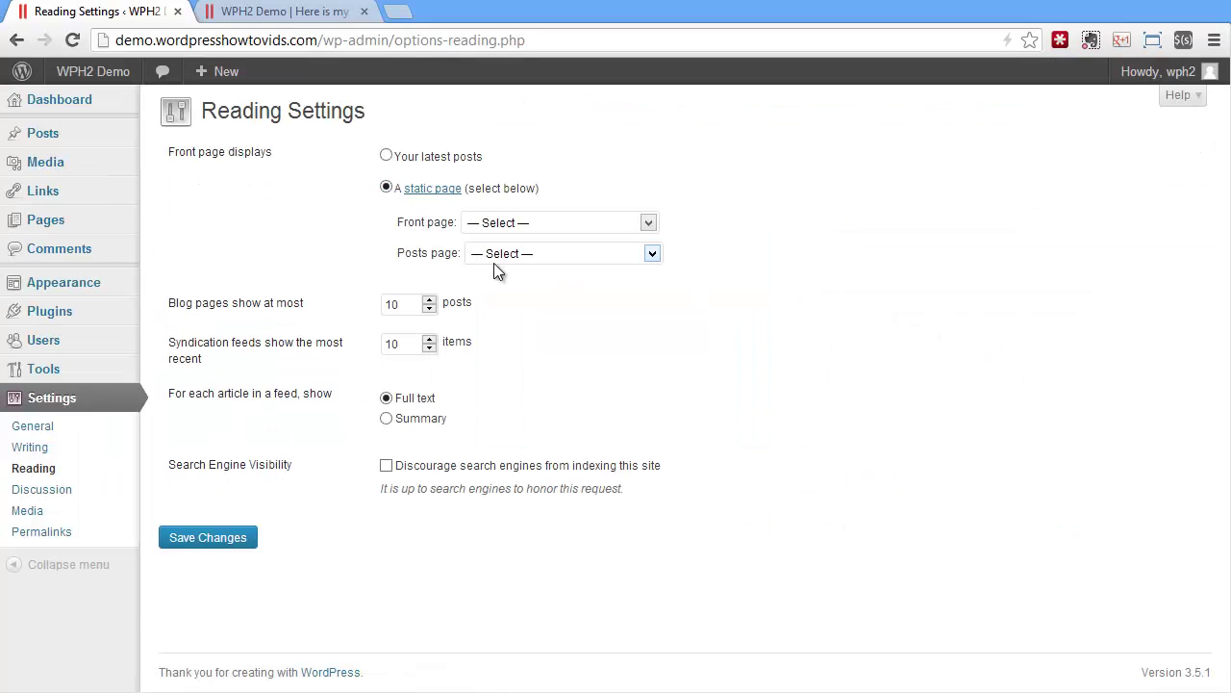
{"action": "left_click", "coordinate": [296, 19]}
{"action": "left_click", "coordinate": [365, 41]}
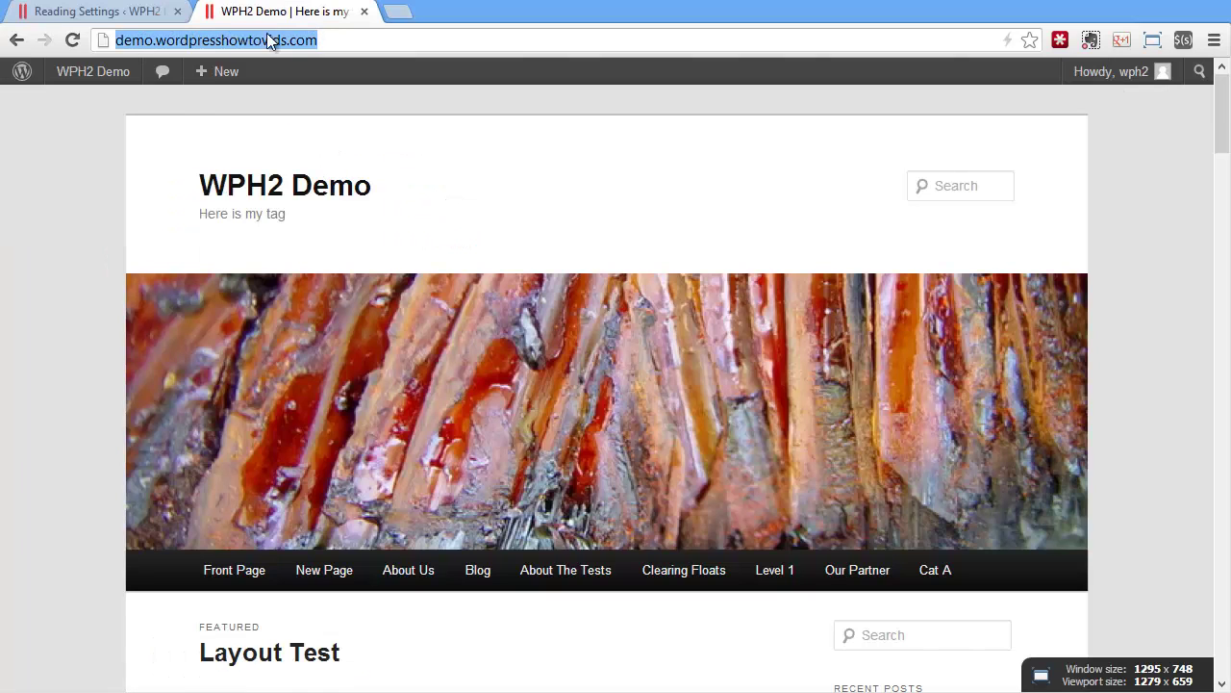
{"action": "left_click", "coordinate": [110, 14]}
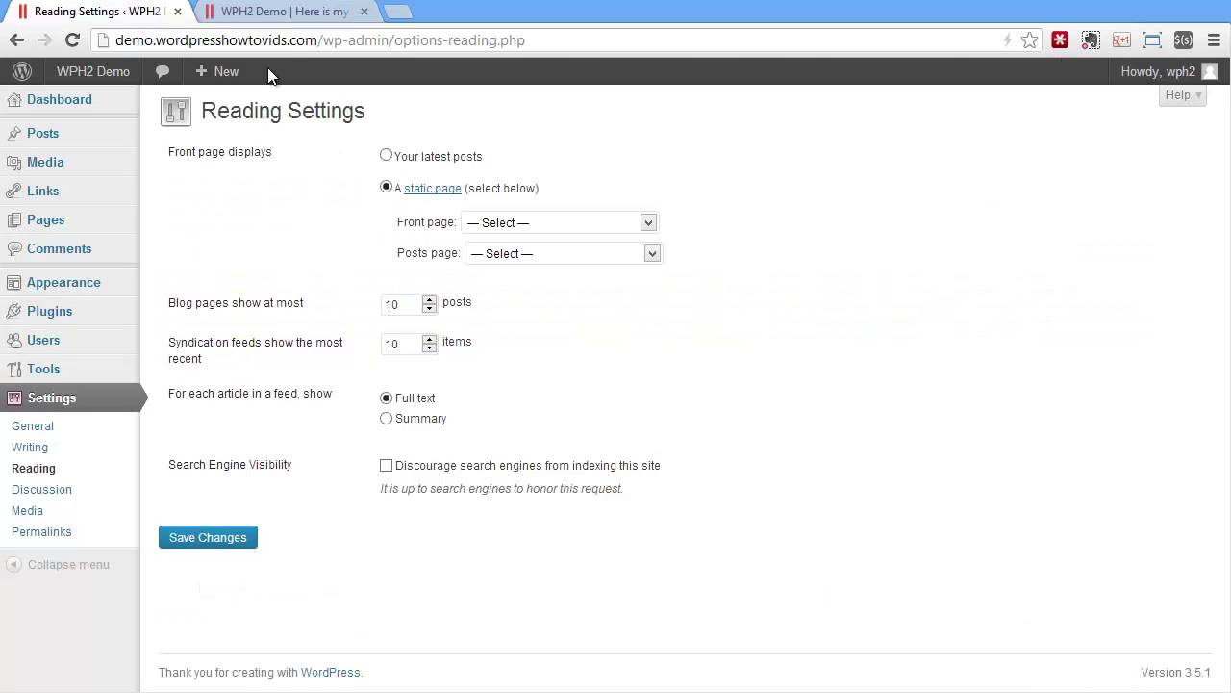
{"action": "left_click", "coordinate": [510, 223]}
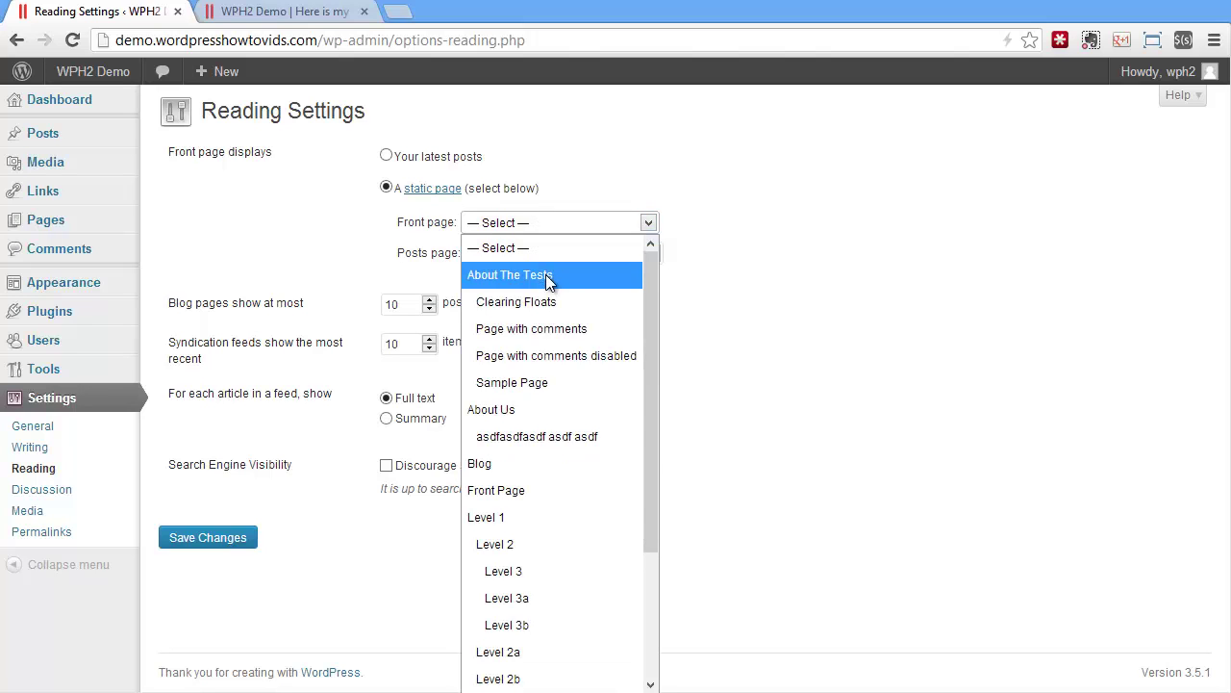
{"action": "left_click", "coordinate": [577, 404]}
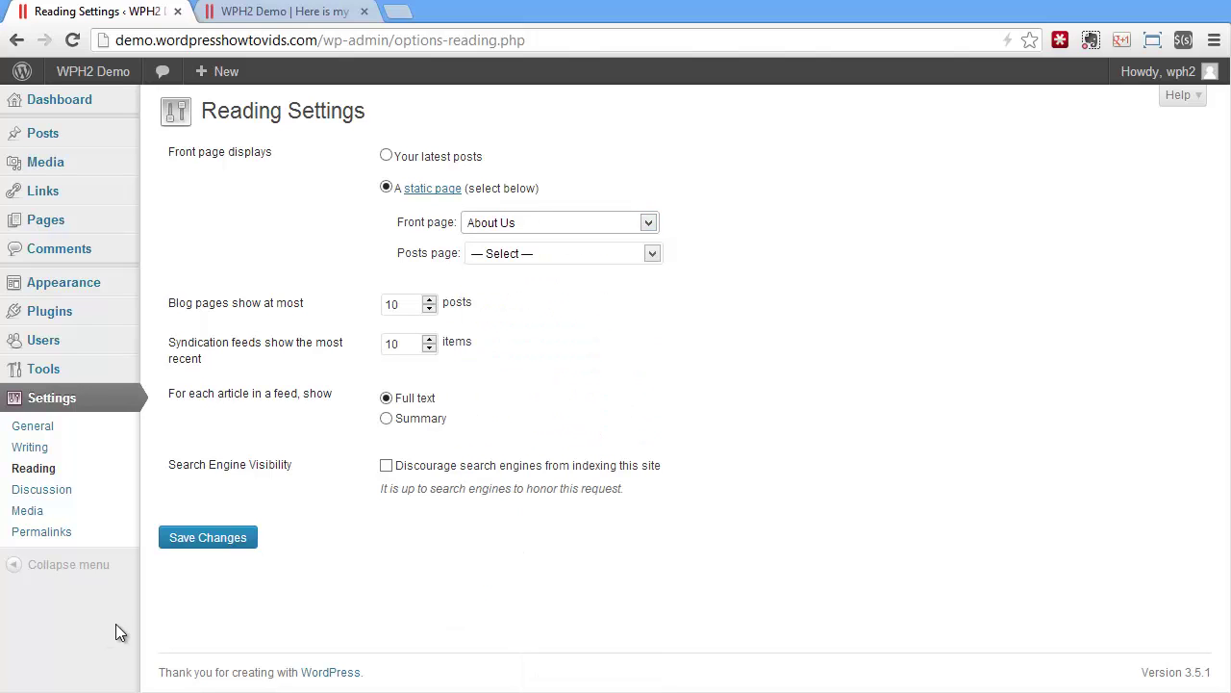
{"action": "left_click", "coordinate": [201, 541]}
- Reload the live demo site's home page and check the page content it displays
{"action": "left_click", "coordinate": [281, 11]}
{"action": "mouse_move", "coordinate": [75, 96]}
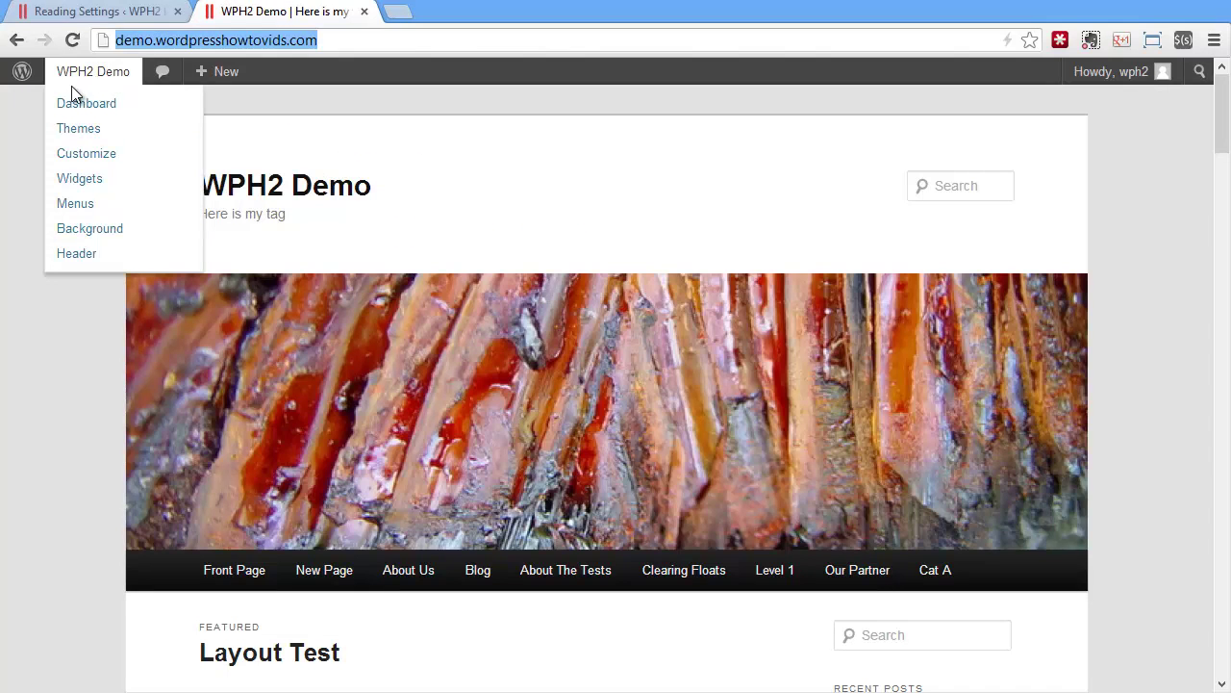
{"action": "left_click", "coordinate": [72, 39]}
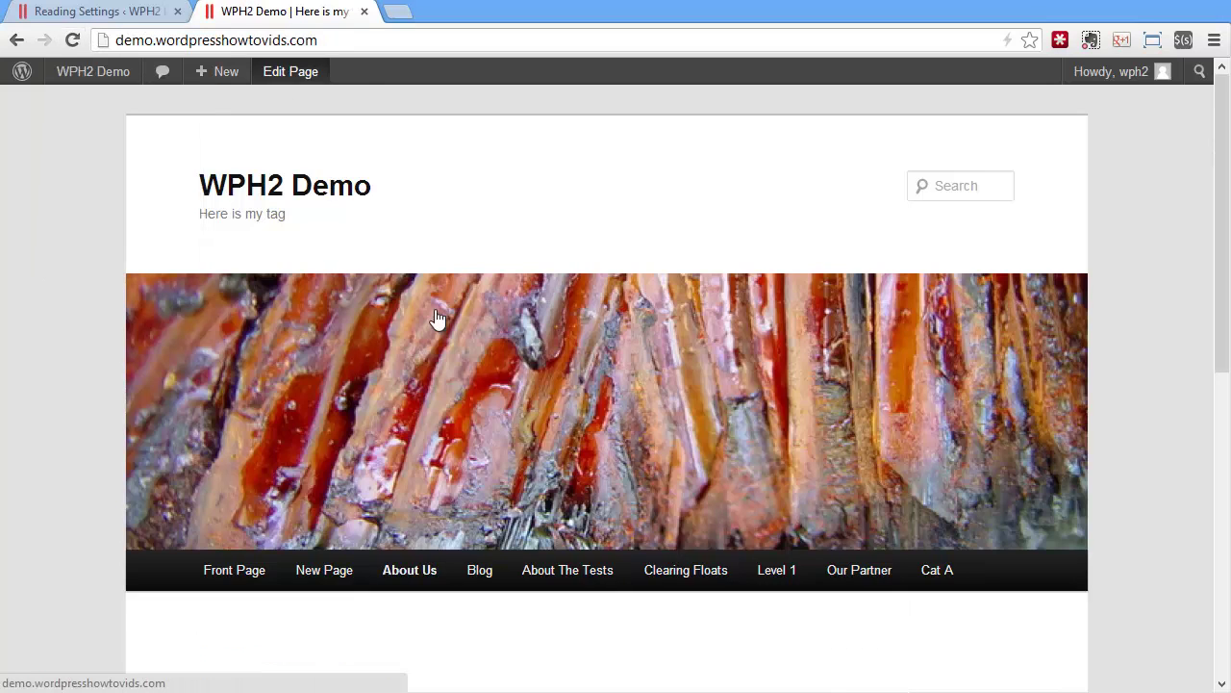
{"action": "scroll", "coordinate": [438, 318], "scroll_direction": "down", "scroll_amount": 5}
{"action": "scroll", "coordinate": [648, 393], "scroll_direction": "up", "scroll_amount": 5}
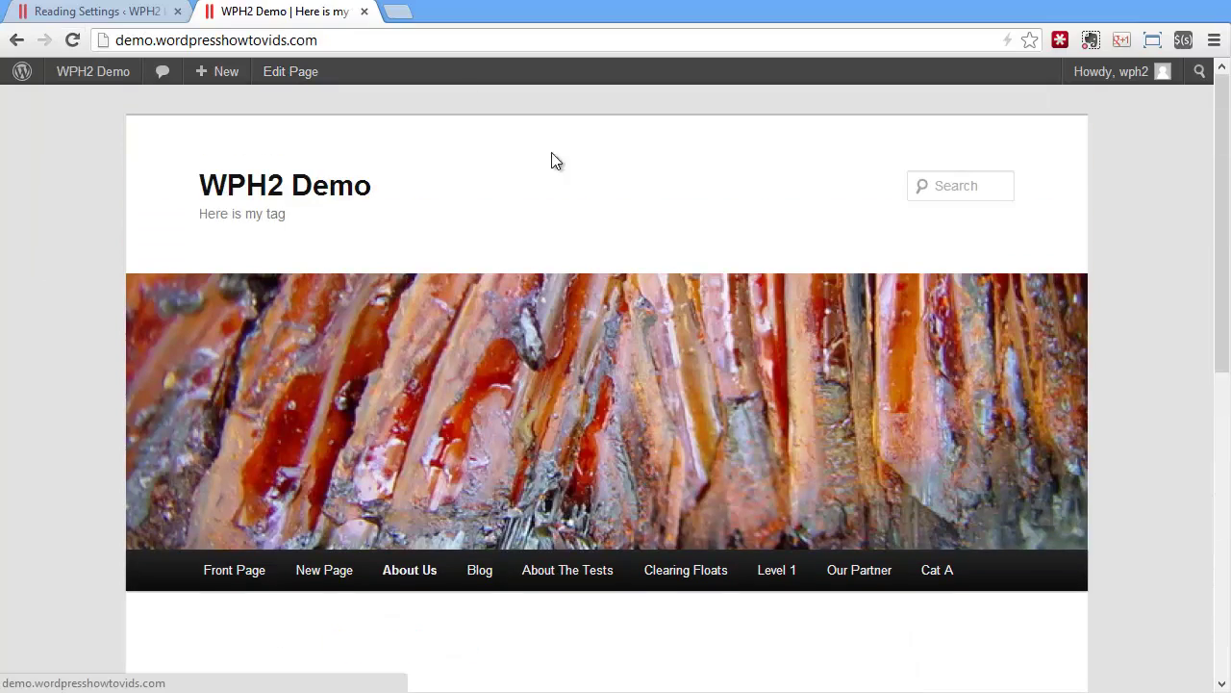
- Set the Posts page to Blog in the Reading Settings and save the changes
{"action": "left_click", "coordinate": [91, 13]}
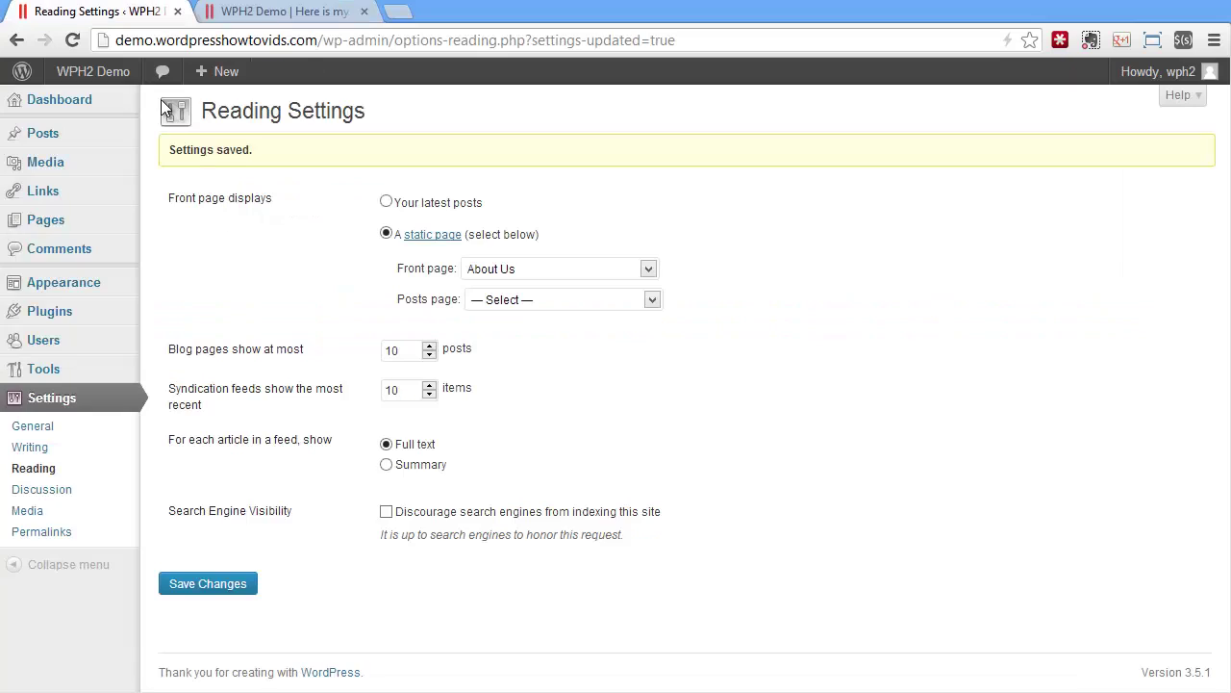
{"action": "left_click", "coordinate": [548, 303]}
{"action": "left_click", "coordinate": [537, 544]}
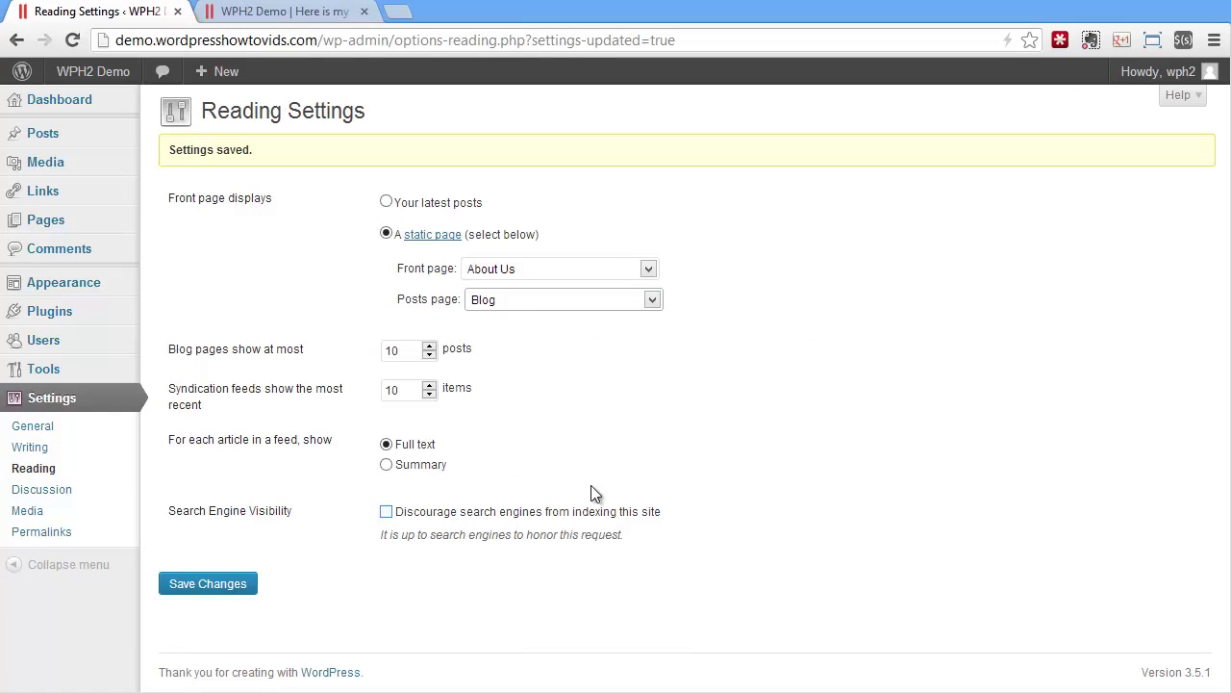
{"action": "left_click", "coordinate": [219, 587]}
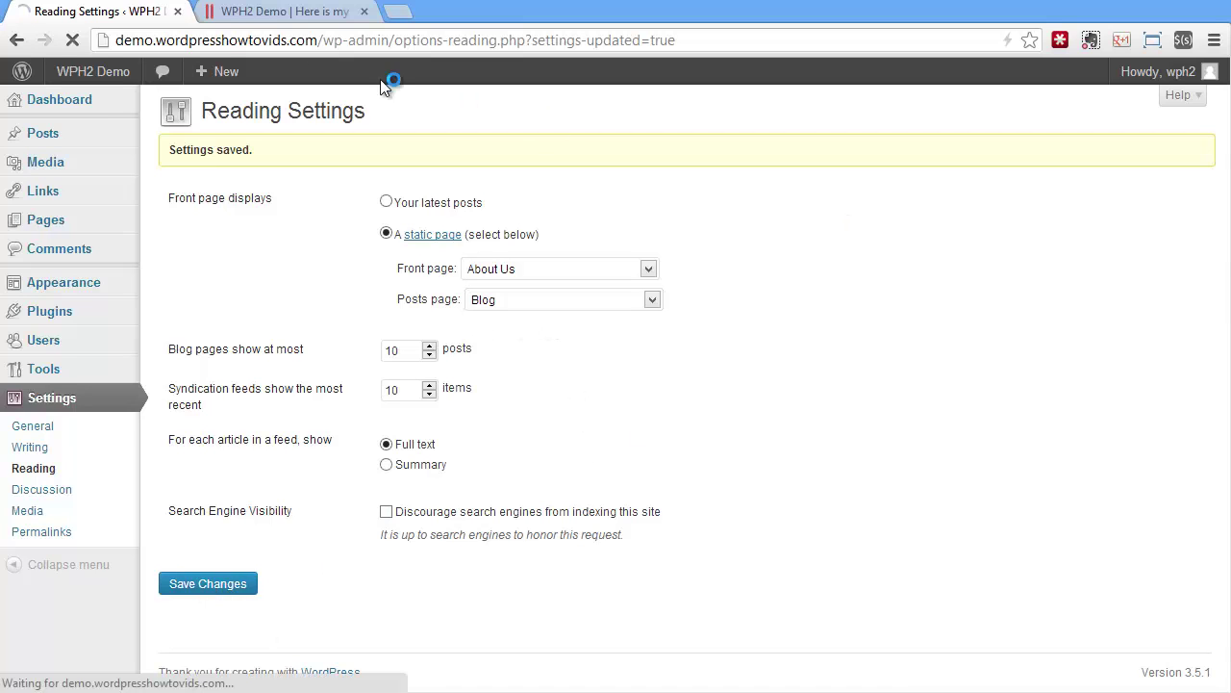
- Refresh the public site after the Posts page change and examine the About Us front page and its navigation menu
{"action": "left_click", "coordinate": [258, 11]}
{"action": "left_click", "coordinate": [72, 39]}
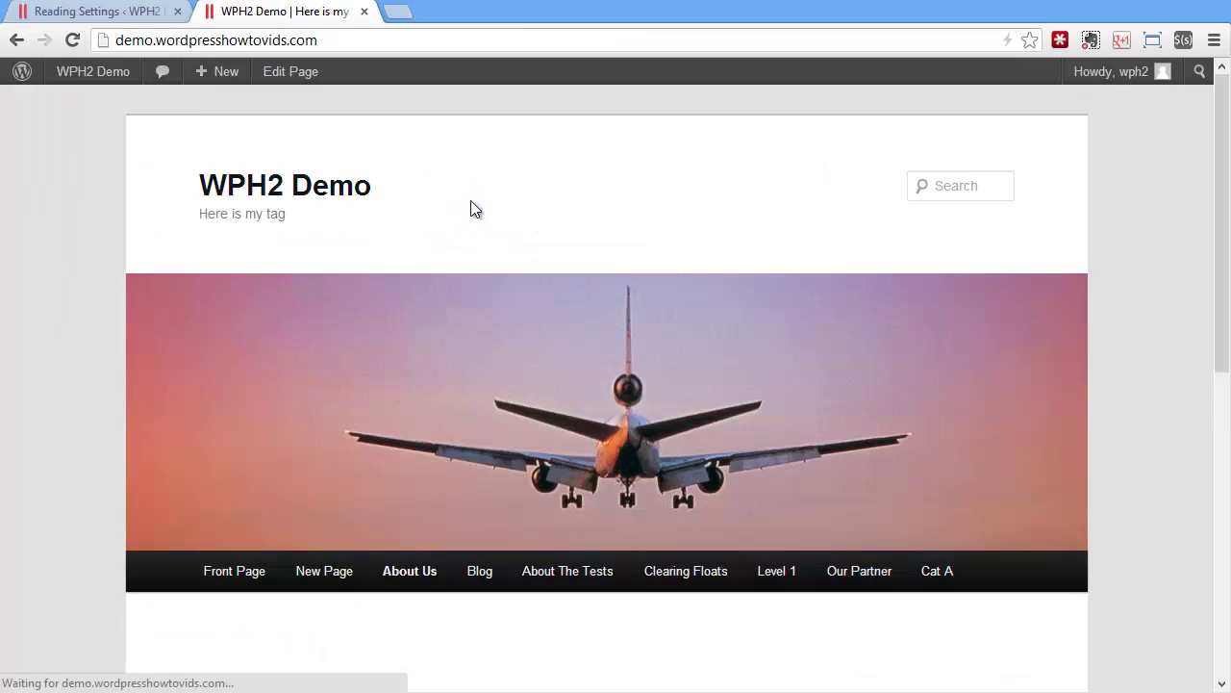
{"action": "scroll", "coordinate": [546, 310], "scroll_direction": "down", "scroll_amount": 5}
{"action": "scroll", "coordinate": [527, 312], "scroll_direction": "up", "scroll_amount": 3}
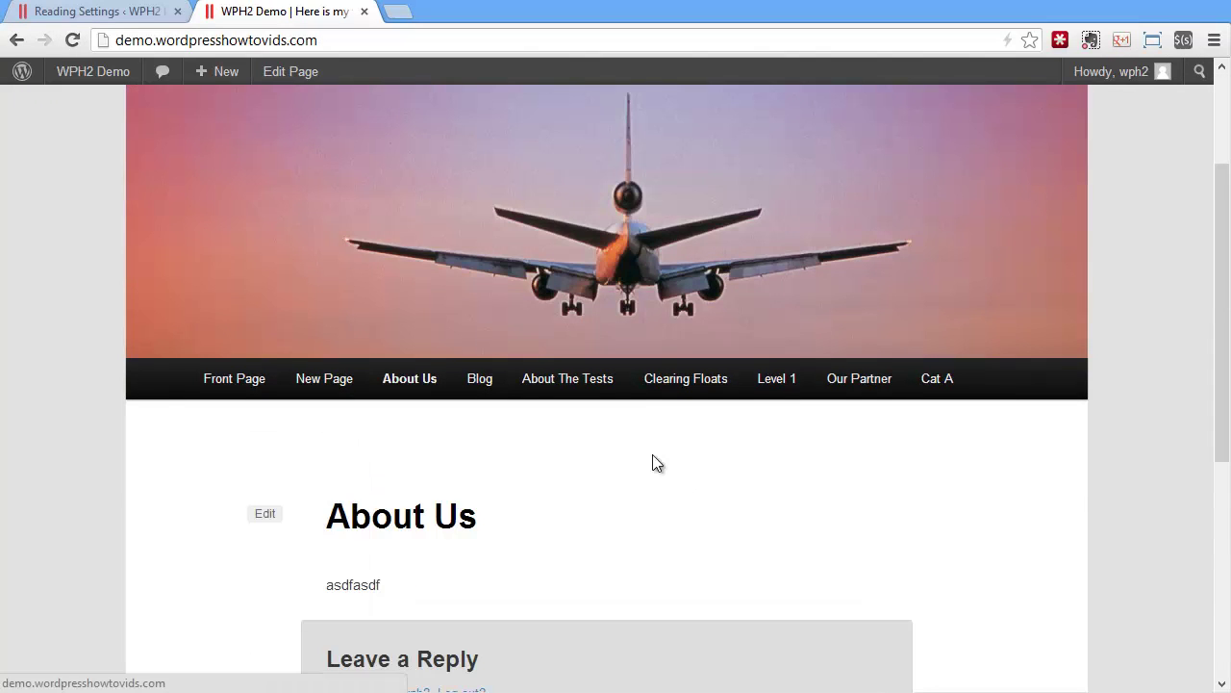
{"action": "scroll", "coordinate": [603, 451], "scroll_direction": "down", "scroll_amount": 1}
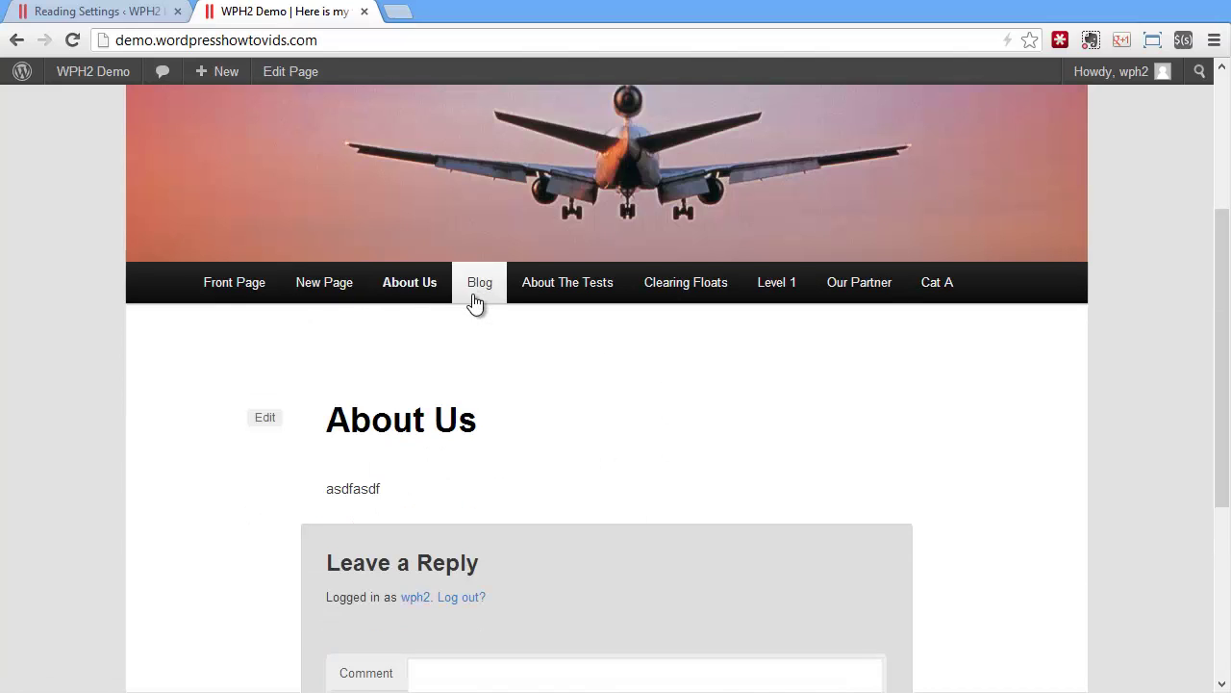
- Open the Blog page on the public site and examine the posts listed there
{"action": "mouse_move", "coordinate": [568, 289]}
{"action": "left_click", "coordinate": [610, 332]}
{"action": "scroll", "coordinate": [500, 291], "scroll_direction": "down", "scroll_amount": 6}
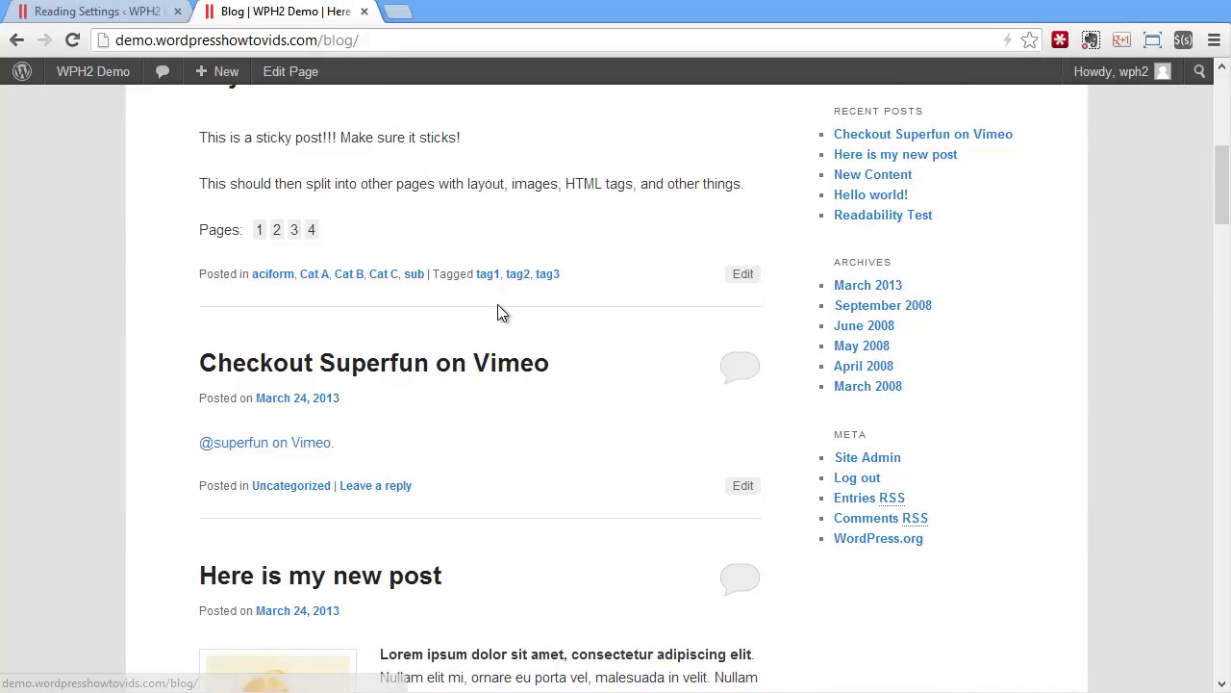
{"action": "scroll", "coordinate": [497, 304], "scroll_direction": "up", "scroll_amount": 6}
- Reset the Posts page choice in the Reading Settings to the empty "— Select —" option
{"action": "left_click", "coordinate": [140, 13]}
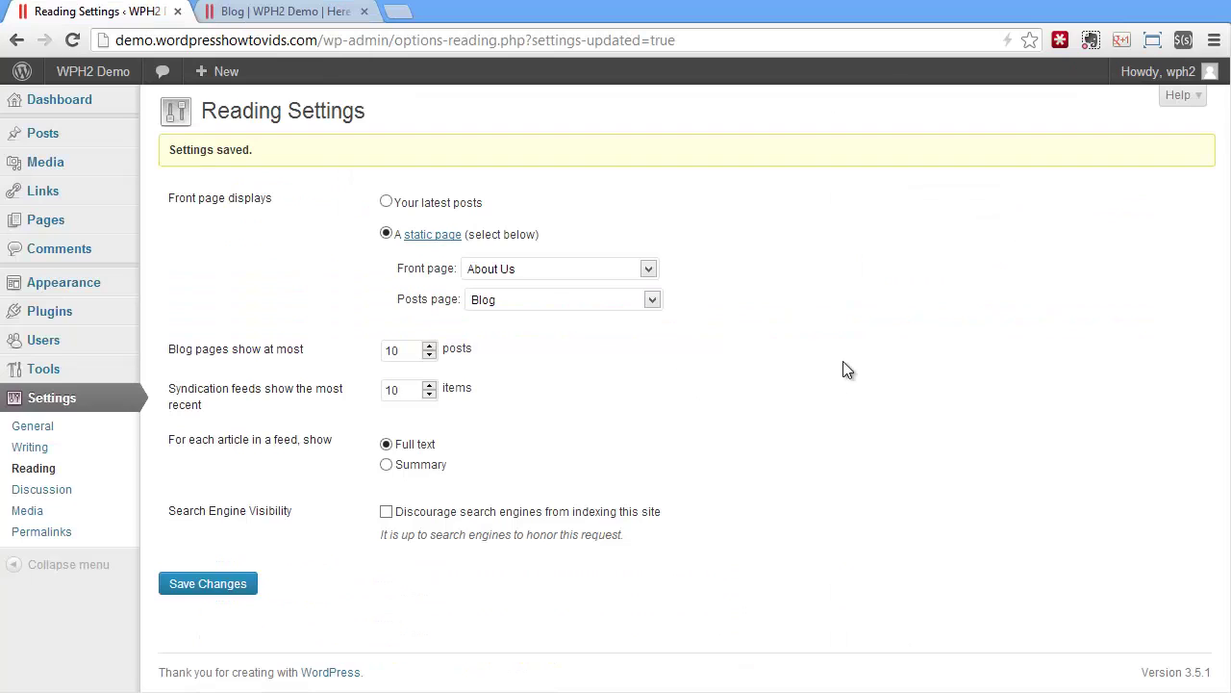
{"action": "left_click", "coordinate": [531, 300]}
{"action": "left_click", "coordinate": [528, 325]}
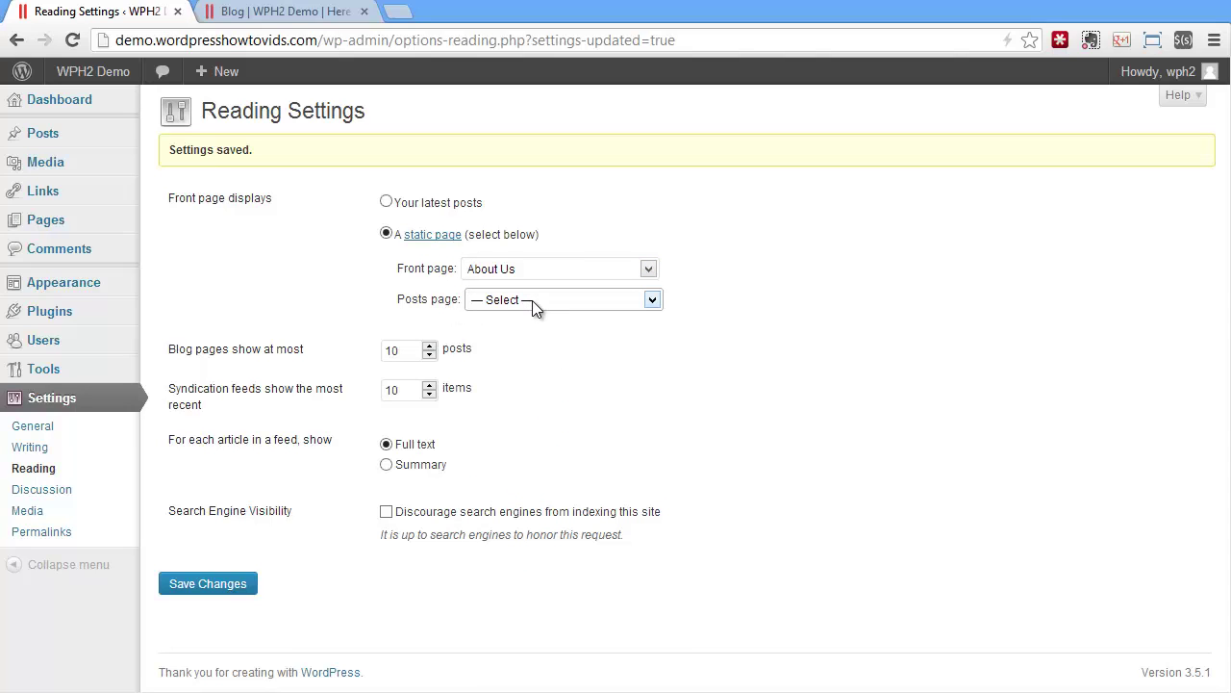
{"action": "left_click", "coordinate": [534, 306]}
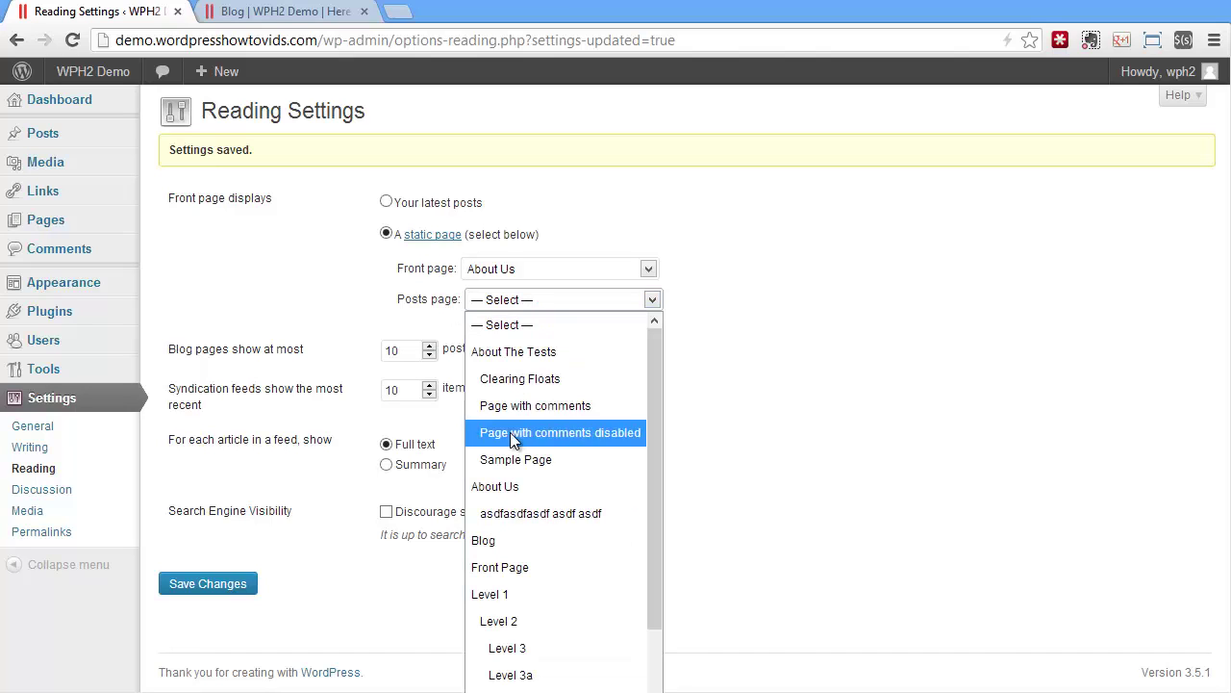
{"action": "left_click", "coordinate": [525, 309]}
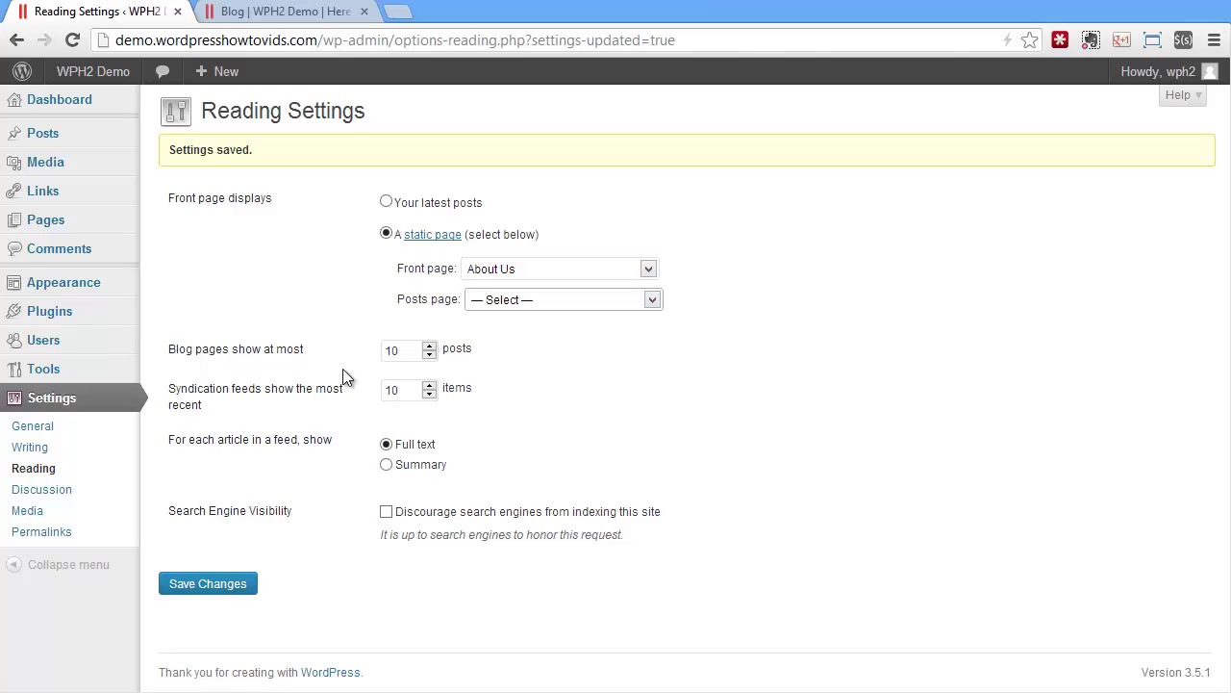
- Reopen the Blog page on the public site and look through its list of posts
{"action": "left_click", "coordinate": [252, 10]}
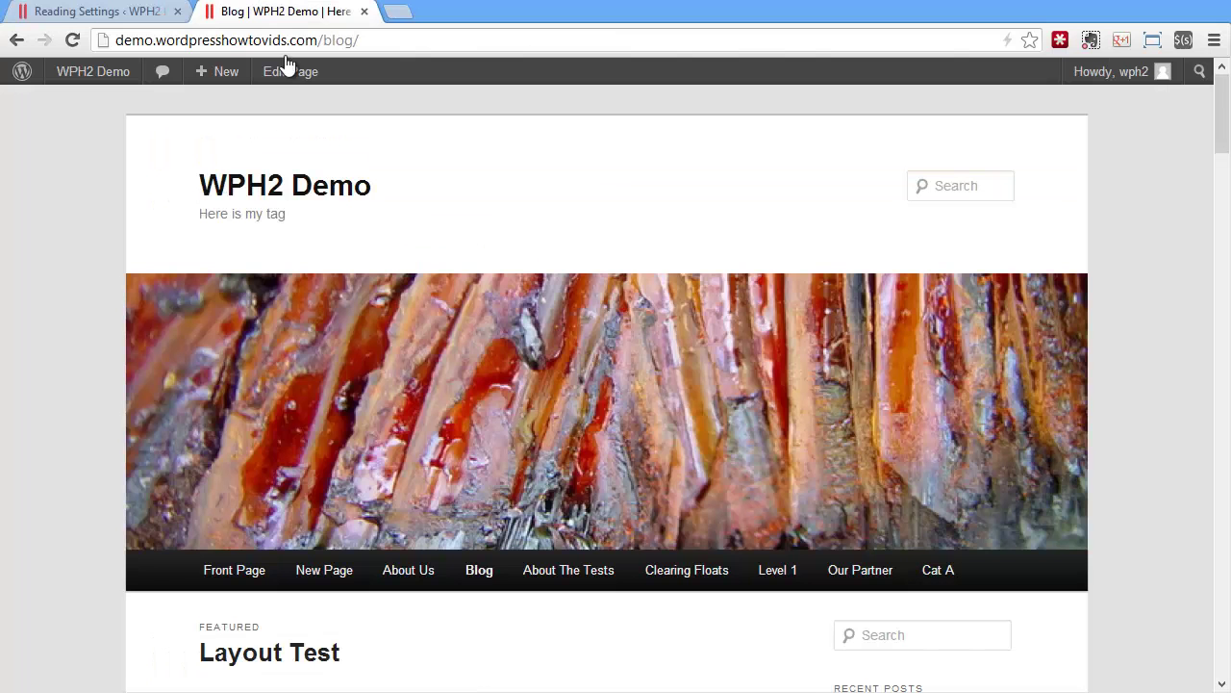
{"action": "left_click", "coordinate": [477, 571]}
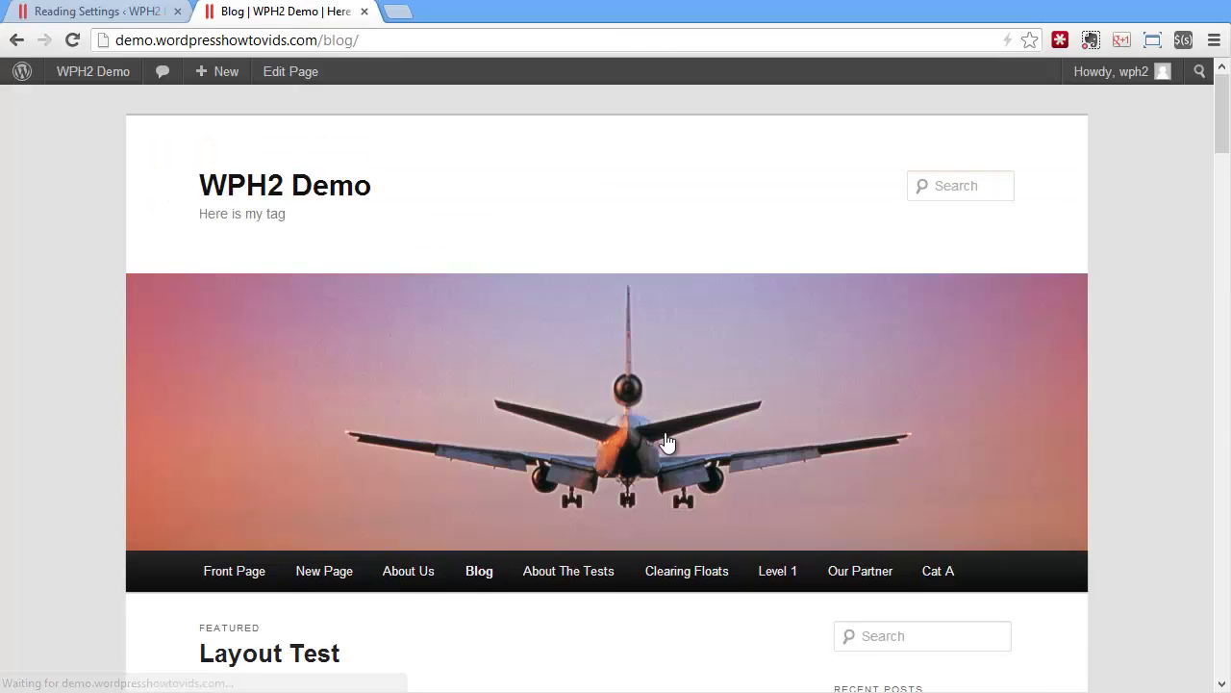
{"action": "scroll", "coordinate": [721, 461], "scroll_direction": "down", "scroll_amount": 15}
{"action": "scroll", "coordinate": [715, 481], "scroll_direction": "up", "scroll_amount": 1}
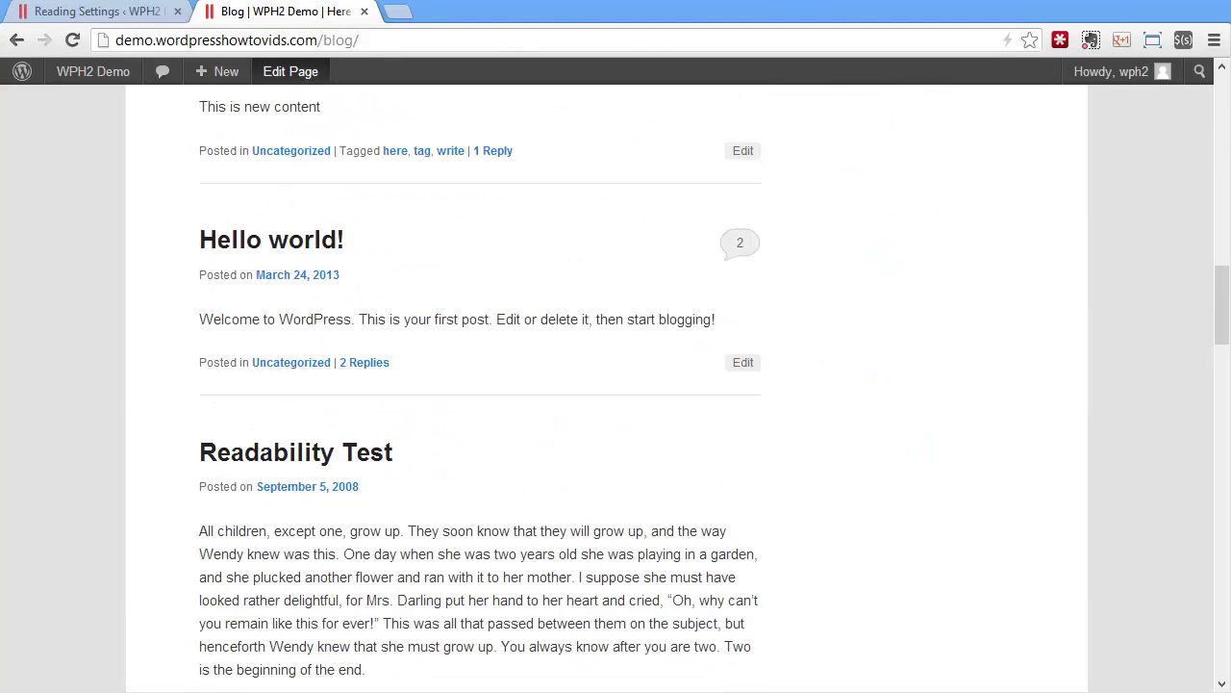
- Set "Blog pages show at most" to 1 post in the Reading Settings and save the changes
{"action": "left_click", "coordinate": [77, 10]}
{"action": "left_click_drag", "start_coordinate": [413, 349], "coordinate": [376, 358]}
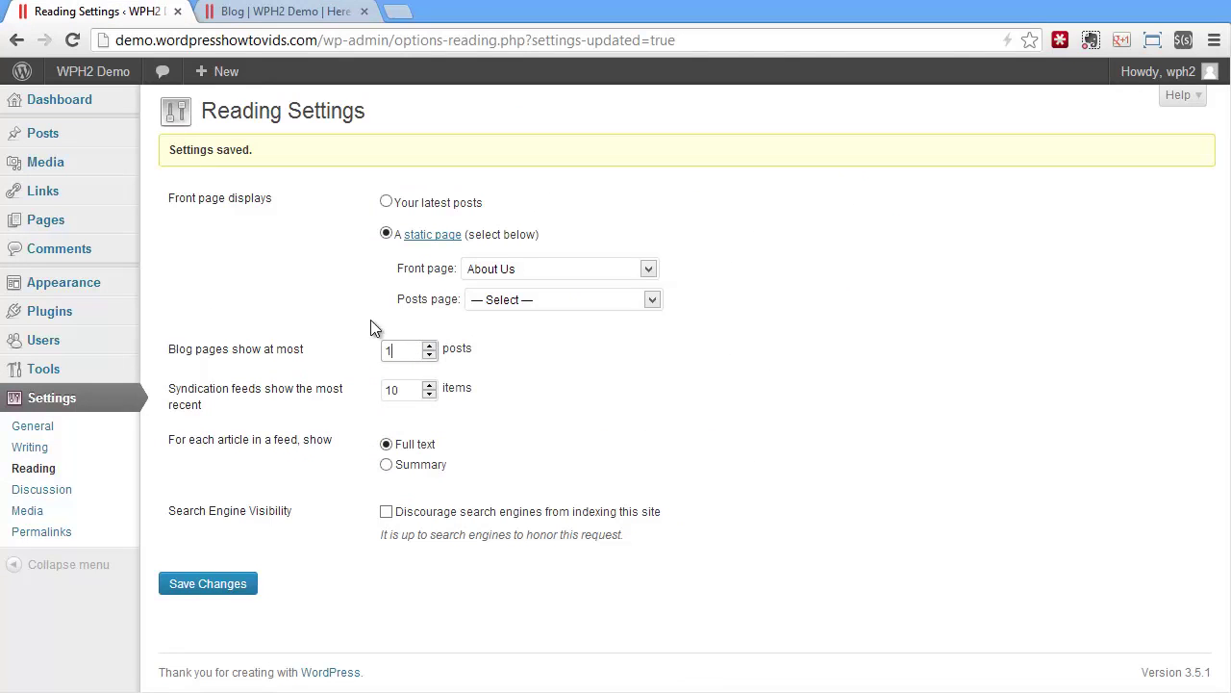
{"action": "left_click", "coordinate": [210, 583]}
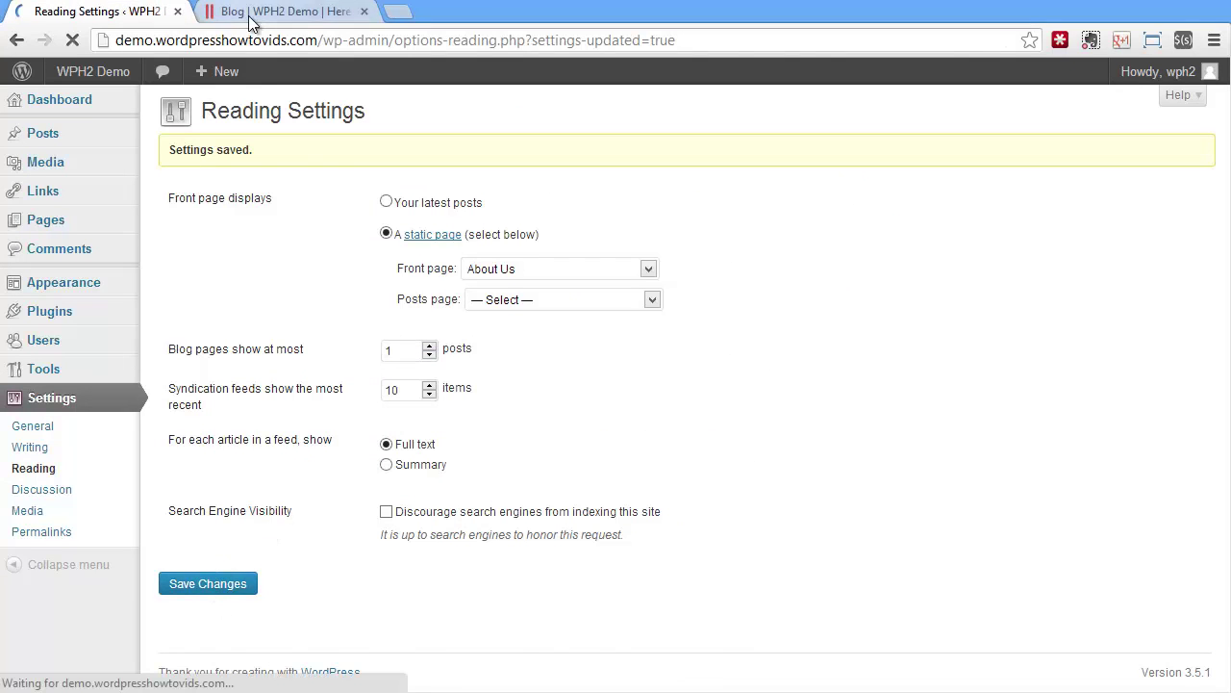
- Reload the public Blog page and check what it displays without an assigned Posts page
{"action": "left_click", "coordinate": [248, 14]}
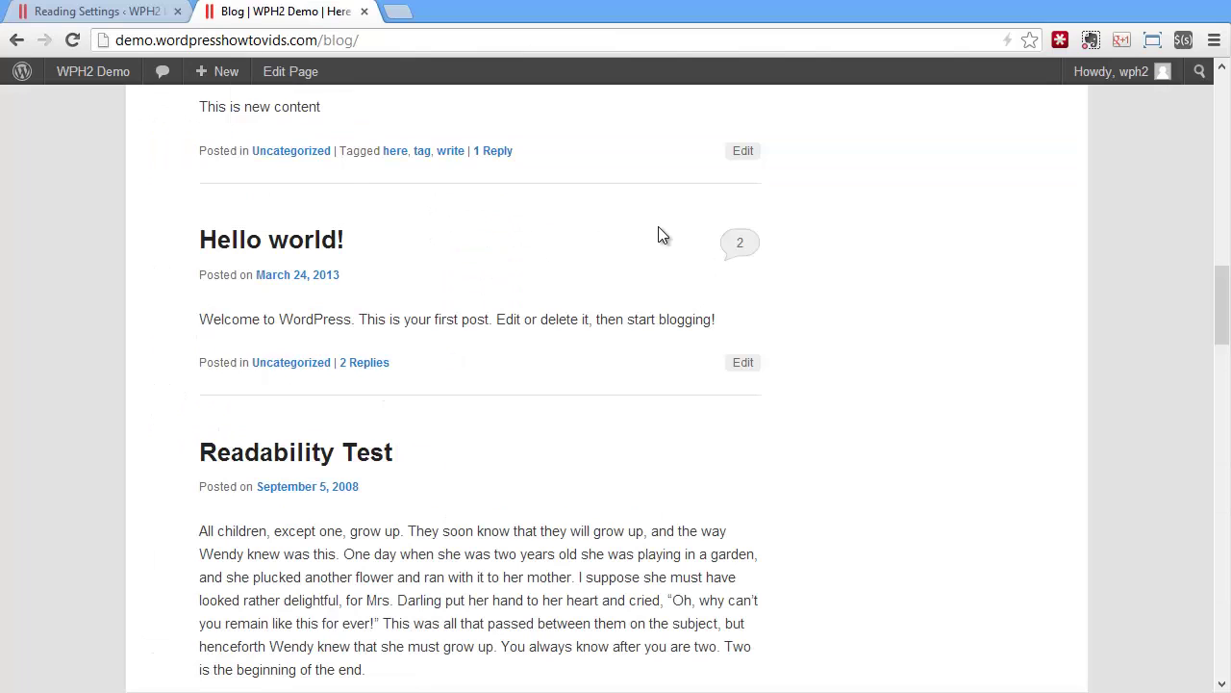
{"action": "left_click", "coordinate": [72, 40]}
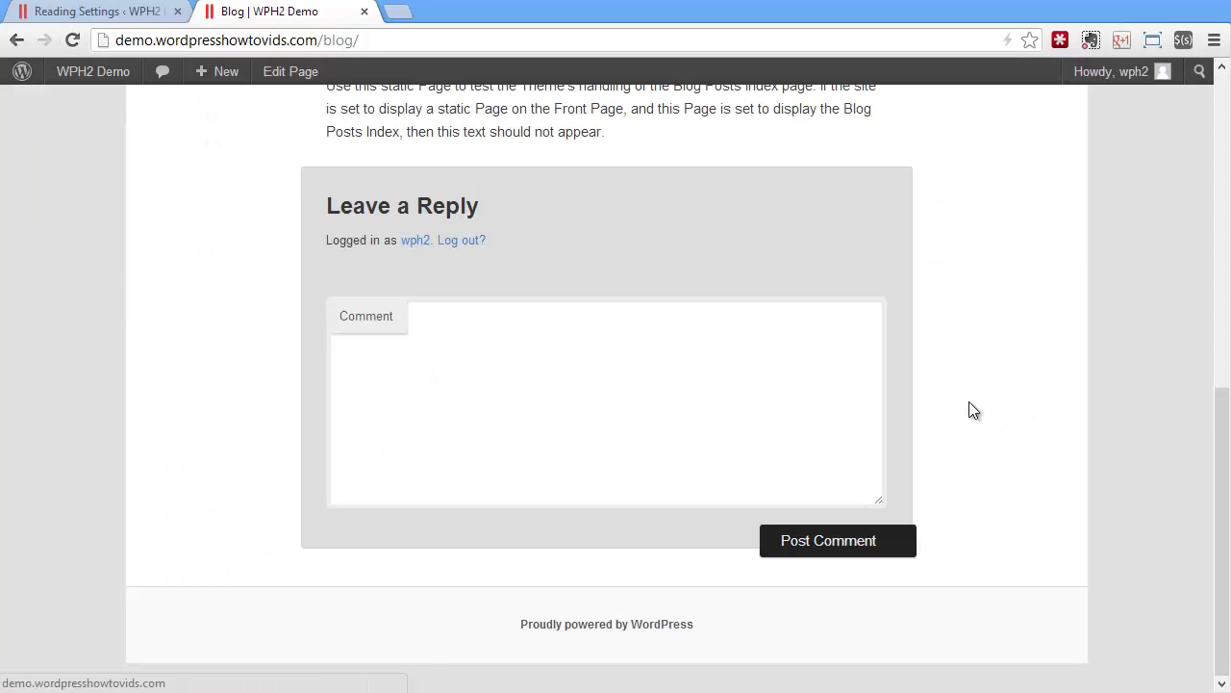
{"action": "scroll", "coordinate": [962, 402], "scroll_direction": "up", "scroll_amount": 3}
{"action": "scroll", "coordinate": [952, 406], "scroll_direction": "up", "scroll_amount": 1}
{"action": "left_click", "coordinate": [479, 278]}
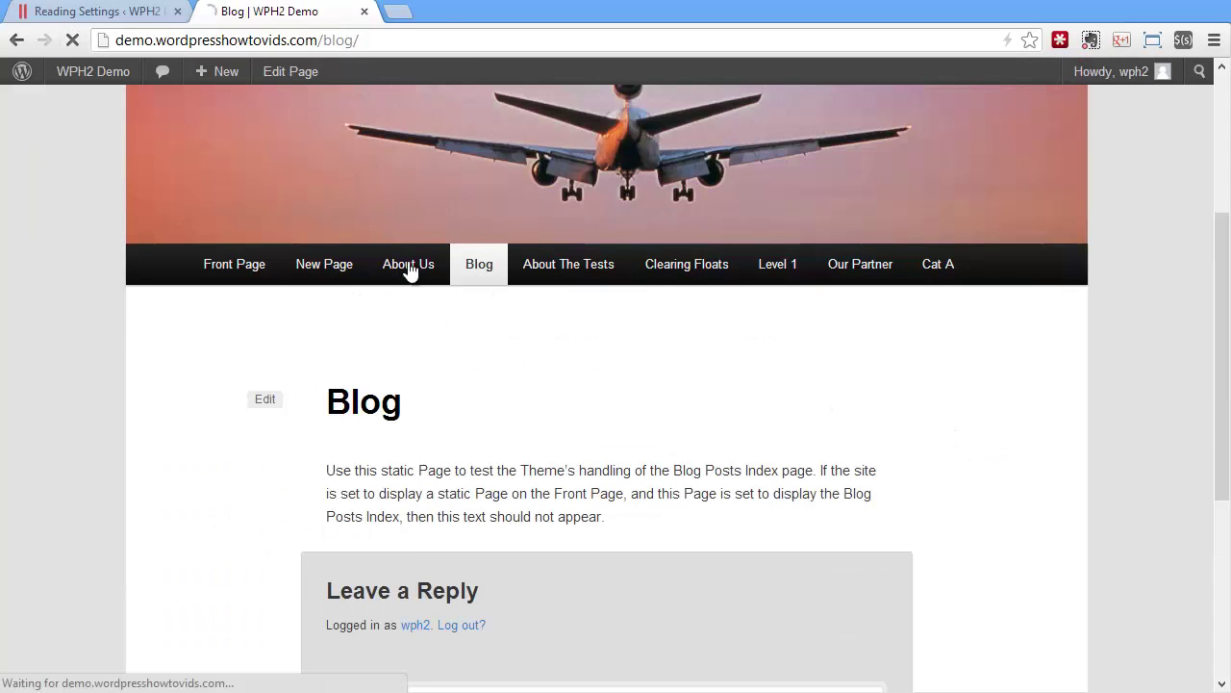
- Assign Blog as the Posts page in the Reading Settings again and save the changes
{"action": "left_click", "coordinate": [129, 11]}
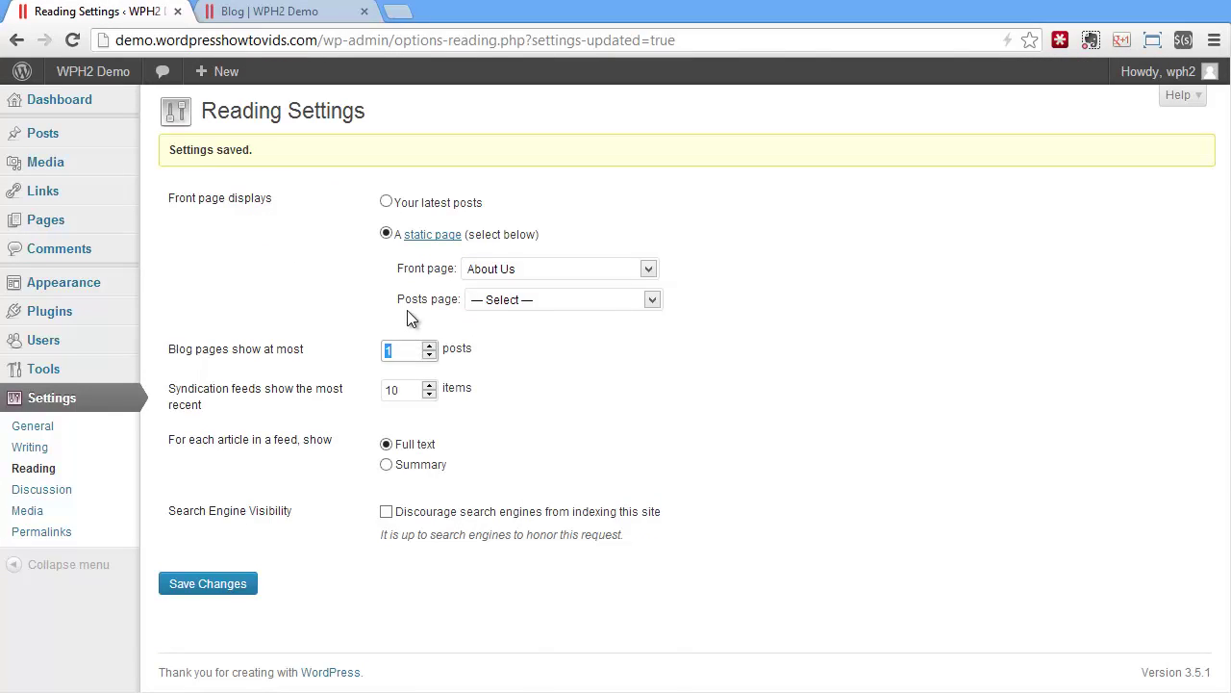
{"action": "left_click", "coordinate": [506, 301]}
{"action": "left_click", "coordinate": [546, 541]}
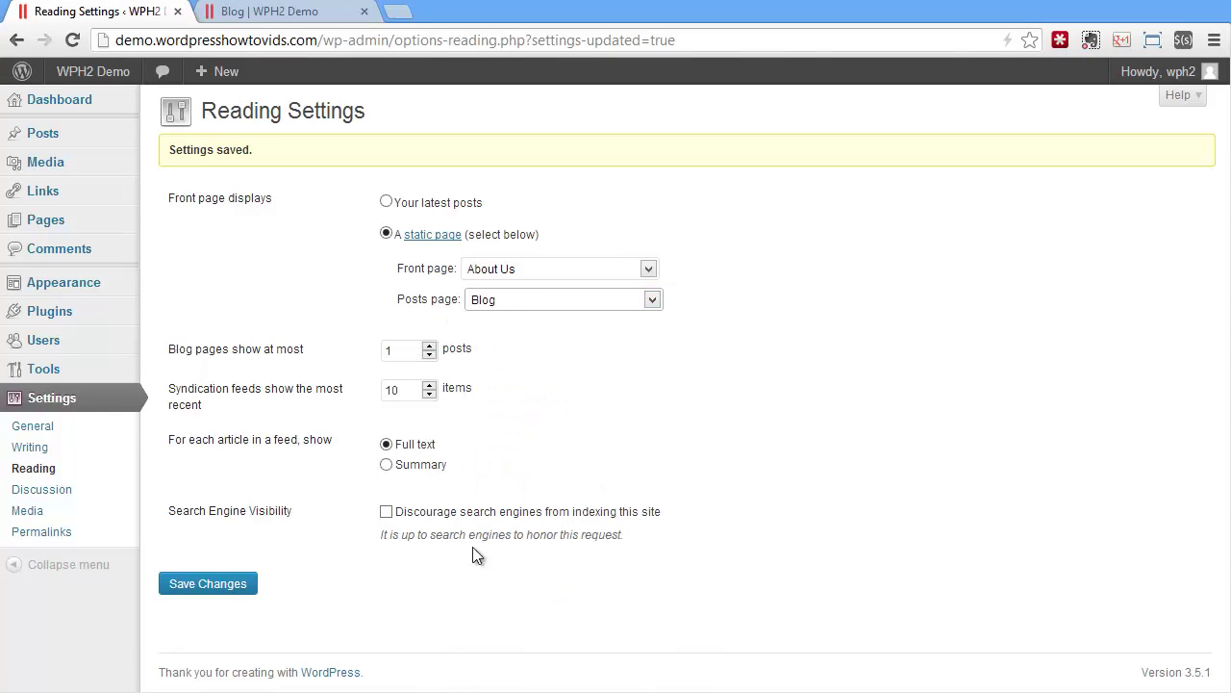
{"action": "left_click", "coordinate": [173, 586]}
- Reload the public Blog page and check how many posts it lists under the one-post limit
{"action": "left_click", "coordinate": [298, 11]}
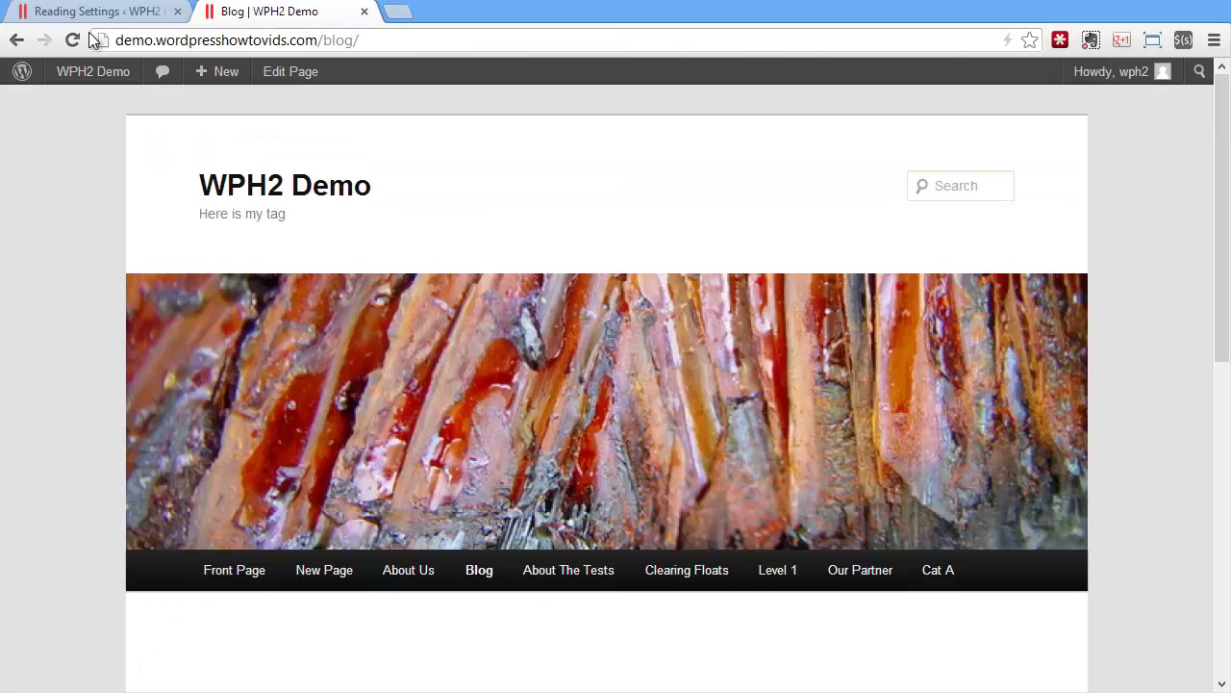
{"action": "left_click", "coordinate": [73, 41]}
{"action": "scroll", "coordinate": [532, 313], "scroll_direction": "down", "scroll_amount": 10}
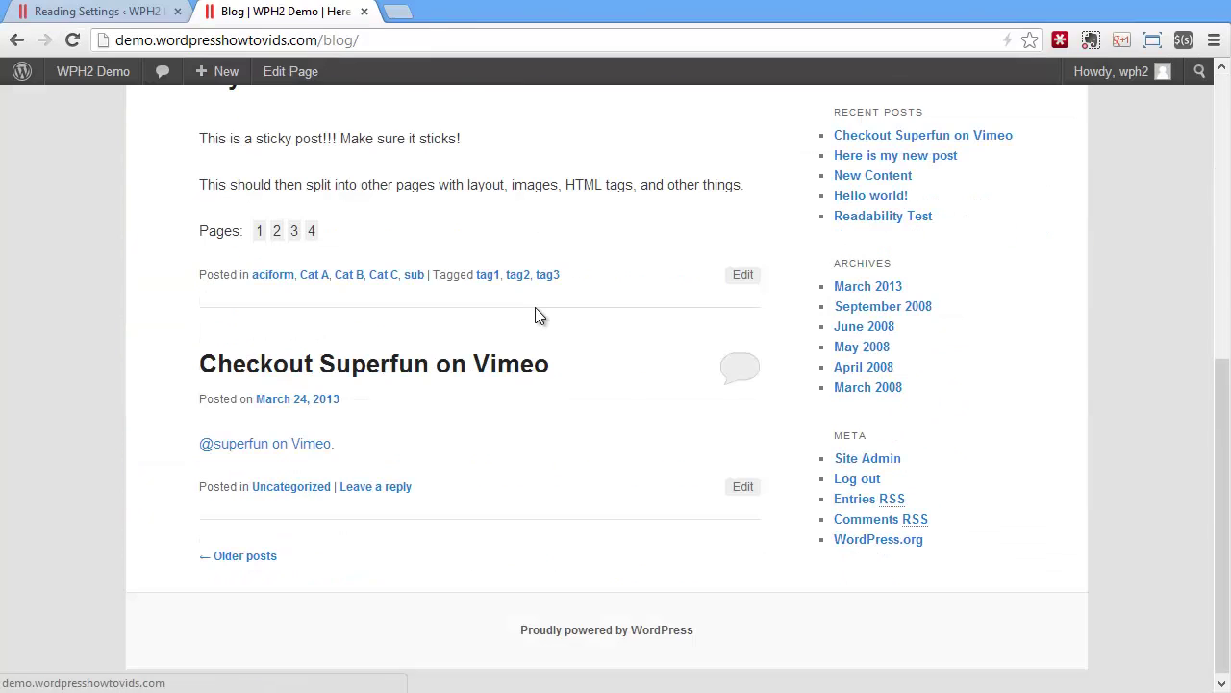
{"action": "scroll", "coordinate": [529, 346], "scroll_direction": "up", "scroll_amount": 1}
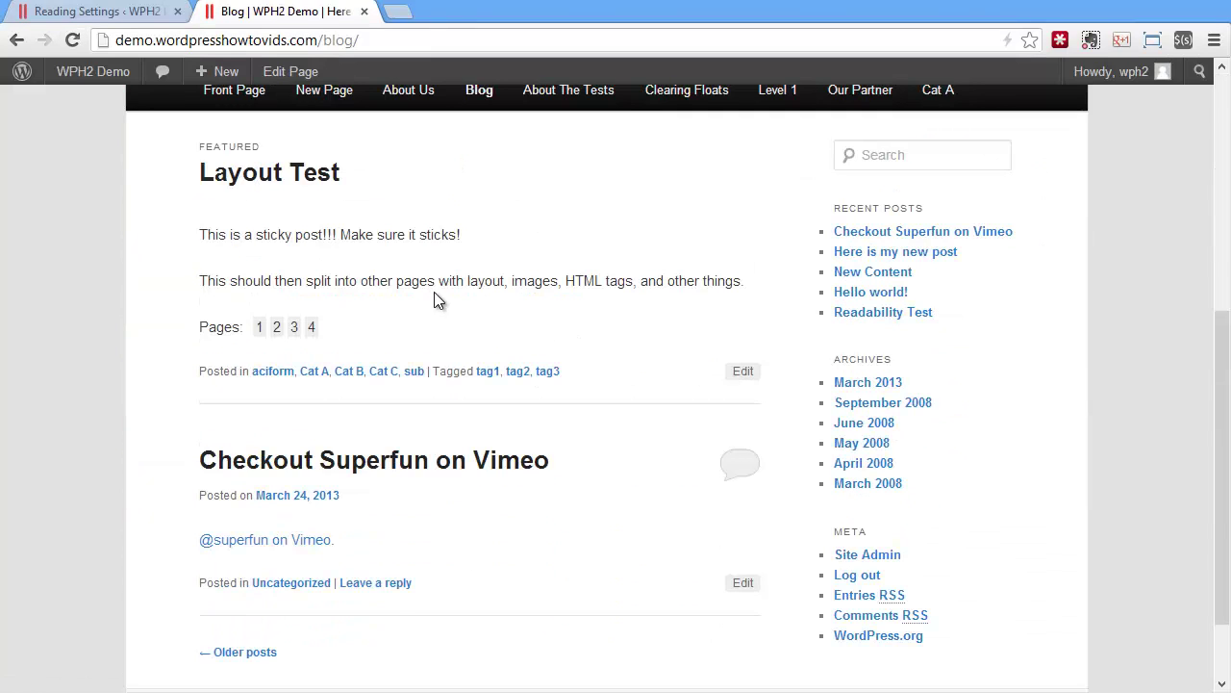
{"action": "scroll", "coordinate": [486, 324], "scroll_direction": "down", "scroll_amount": 1}
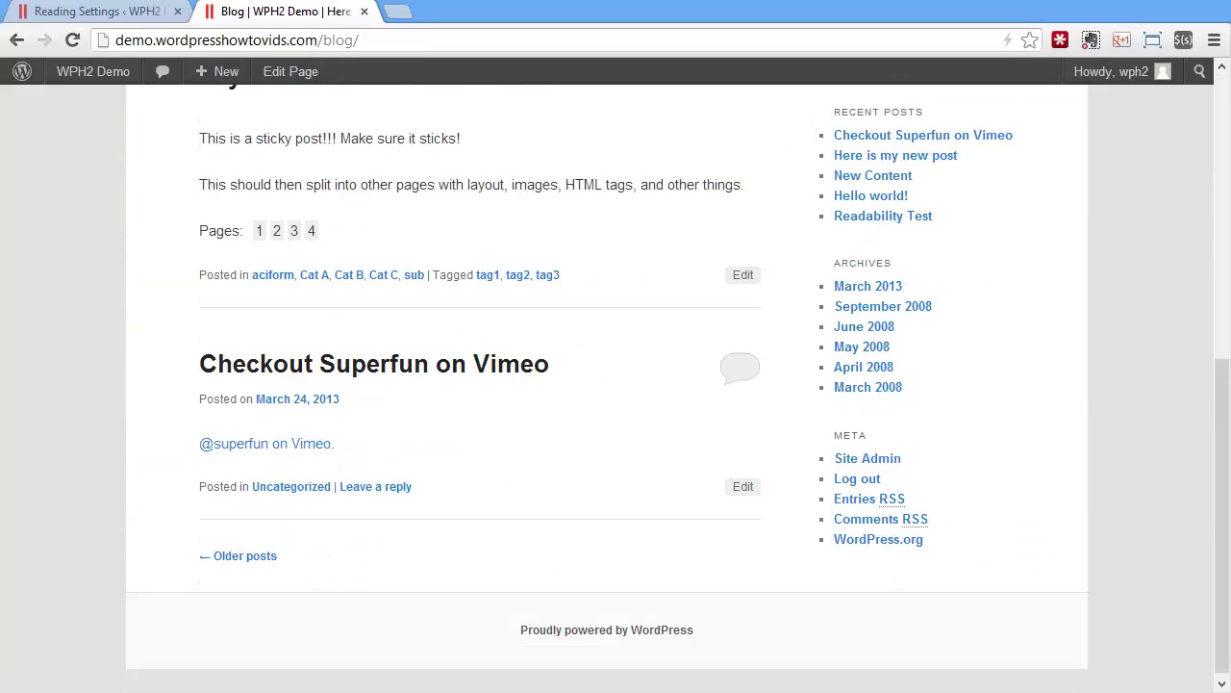
- Browse to the older posts on the Blog page and return to the newer posts
{"action": "left_click", "coordinate": [231, 555]}
{"action": "scroll", "coordinate": [578, 537], "scroll_direction": "down", "scroll_amount": 6}
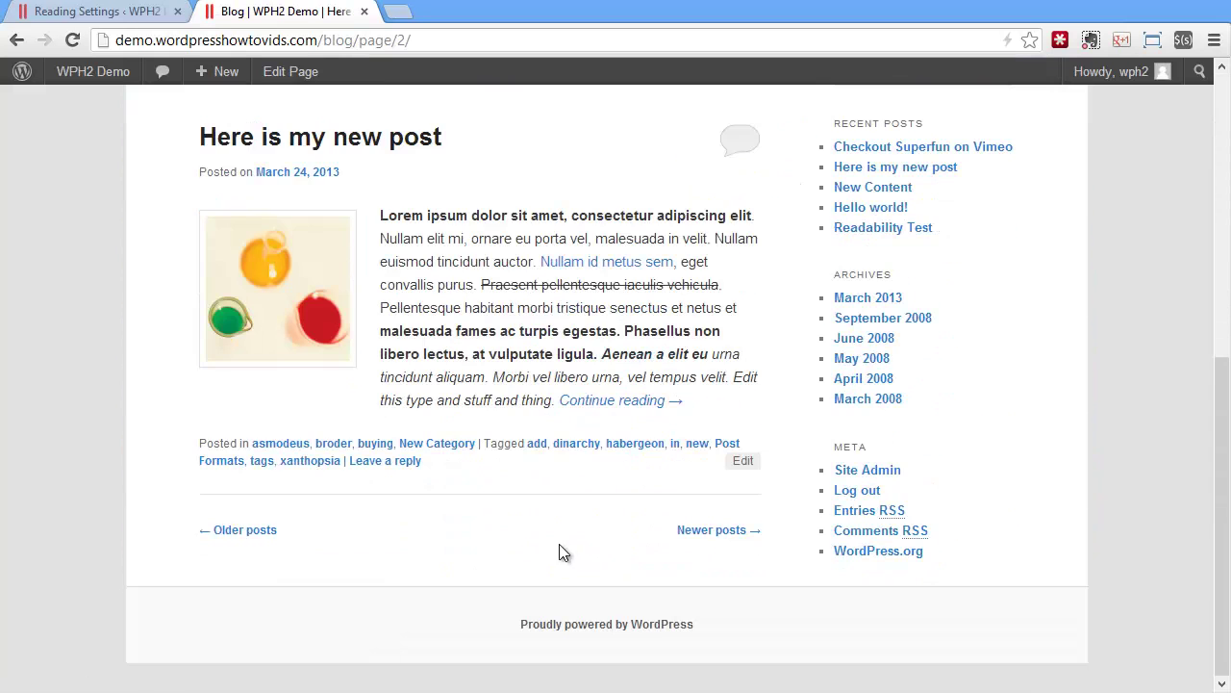
{"action": "left_click", "coordinate": [723, 531]}
{"action": "scroll", "coordinate": [344, 336], "scroll_direction": "down", "scroll_amount": 3}
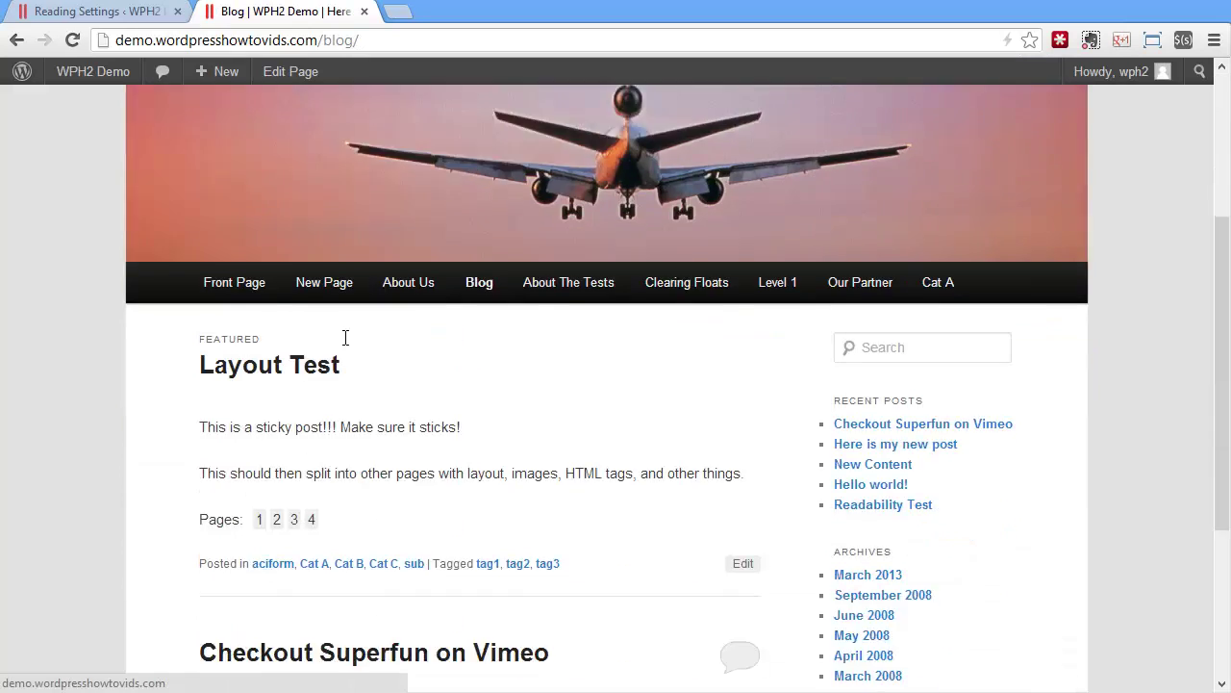
{"action": "scroll", "coordinate": [344, 336], "scroll_direction": "up", "scroll_amount": 3}
- Set "Blog pages show at most" to 10 posts in the Reading Settings and save the changes
{"action": "left_click", "coordinate": [131, 11]}
{"action": "left_click_drag", "start_coordinate": [391, 350], "coordinate": [341, 346]}
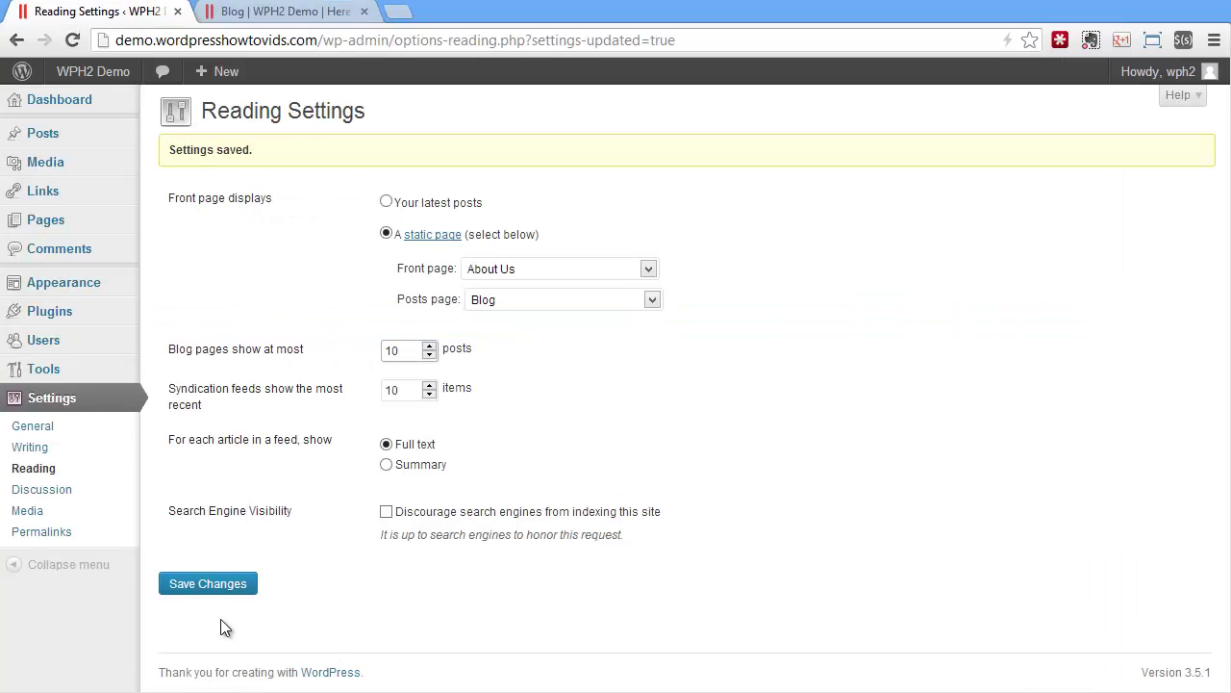
{"action": "left_click", "coordinate": [204, 586]}
- Try the Summary feed option and return to Full text, pointing out the feed item limit and search engine visibility settings
{"action": "left_click_drag", "start_coordinate": [408, 390], "coordinate": [384, 387]}
{"action": "left_click", "coordinate": [407, 392]}
{"action": "left_click", "coordinate": [428, 469]}
{"action": "left_click", "coordinate": [424, 444]}
{"action": "left_click", "coordinate": [591, 512]}
- Open the Discussion Settings and switch the option to notify blogs linked from the article on and back off
{"action": "left_click", "coordinate": [55, 491]}
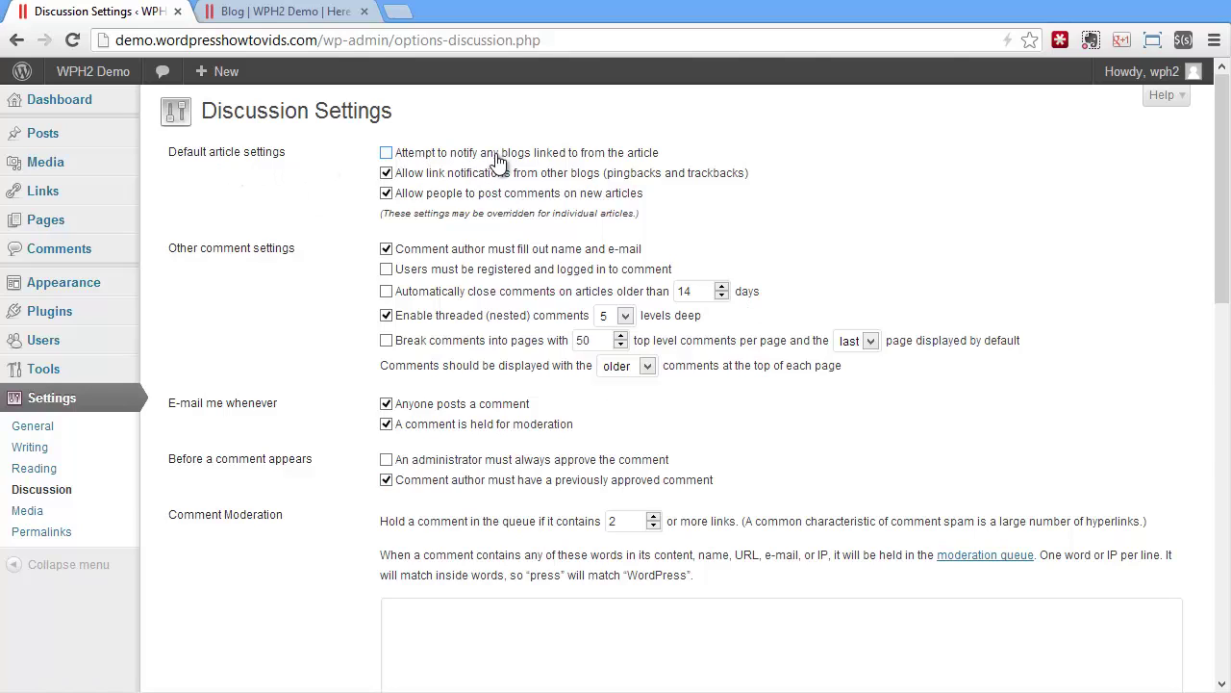
{"action": "left_click", "coordinate": [623, 155]}
{"action": "left_click", "coordinate": [618, 156]}
- Open the New Content post for editing, turn off Allow comments in its Discussion options, and update the post
{"action": "left_click", "coordinate": [56, 138]}
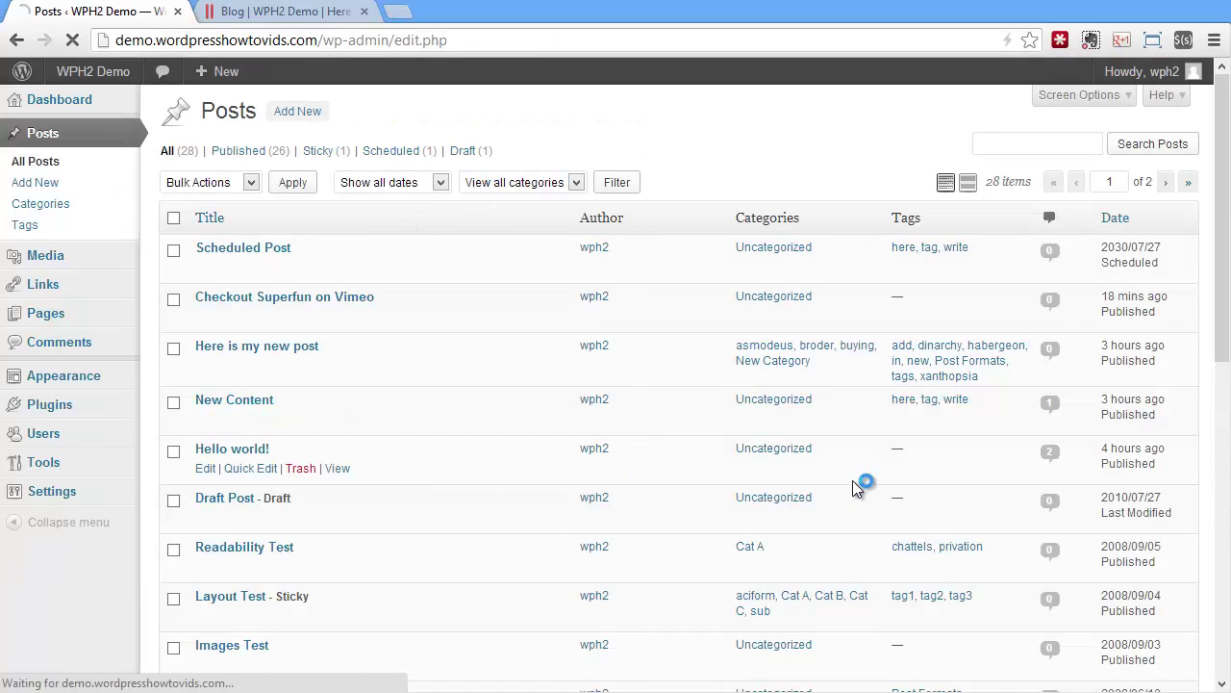
{"action": "scroll", "coordinate": [1106, 399], "scroll_direction": "down", "scroll_amount": 2}
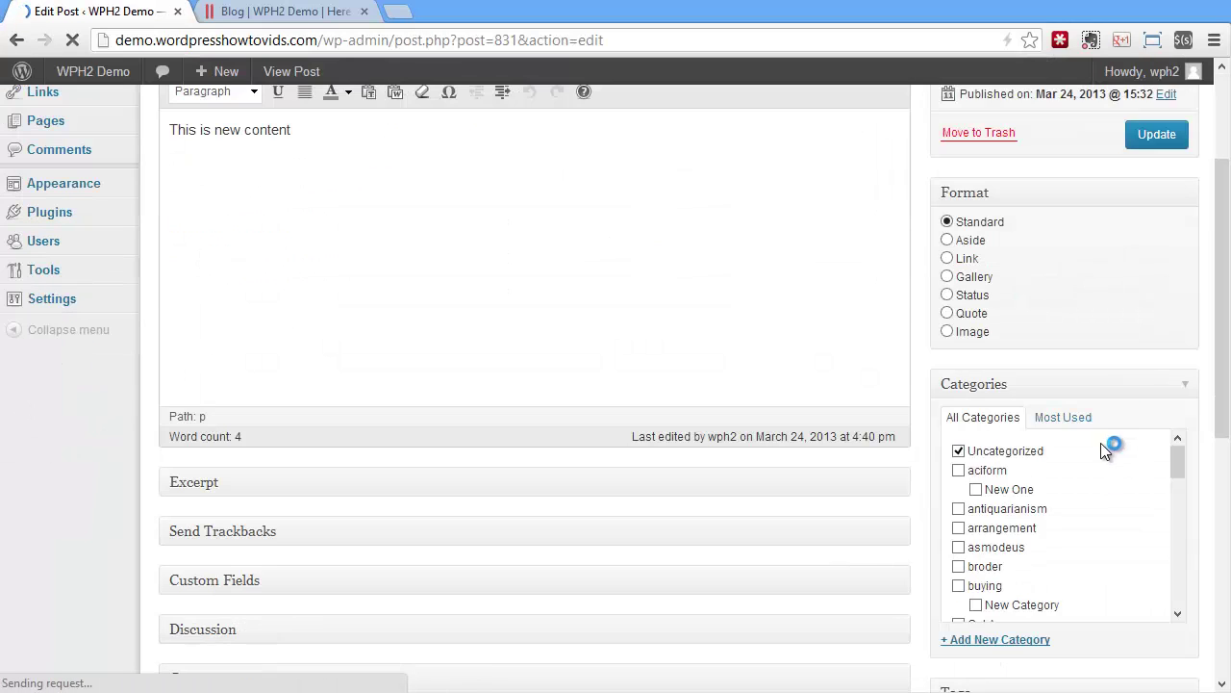
{"action": "scroll", "coordinate": [1101, 452], "scroll_direction": "down", "scroll_amount": 3}
{"action": "scroll", "coordinate": [1058, 486], "scroll_direction": "up", "scroll_amount": 5}
{"action": "scroll", "coordinate": [481, 585], "scroll_direction": "down", "scroll_amount": 7}
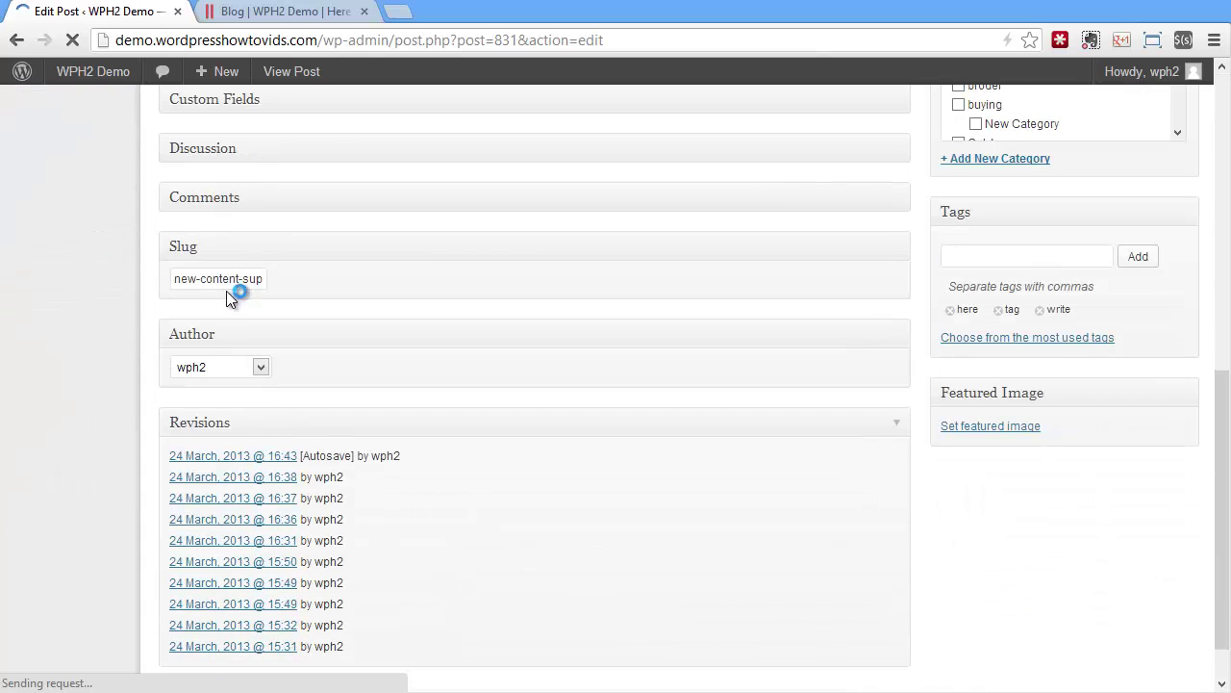
{"action": "left_click", "coordinate": [261, 149]}
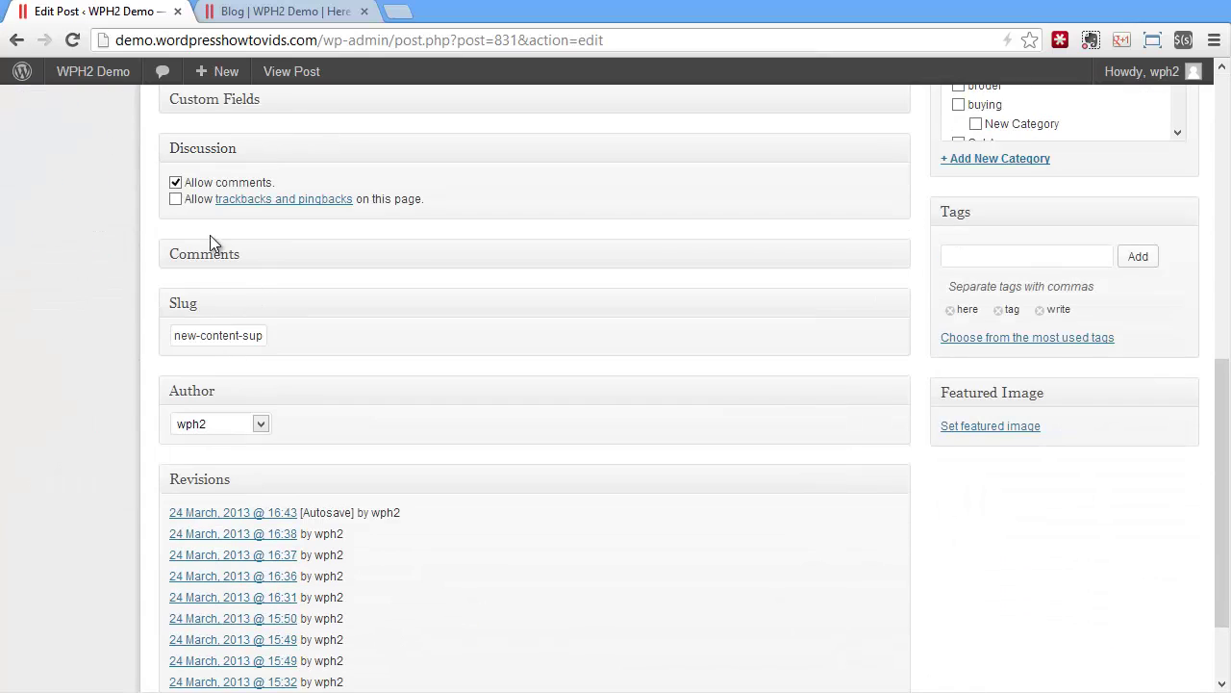
{"action": "left_click", "coordinate": [213, 183]}
{"action": "scroll", "coordinate": [822, 468], "scroll_direction": "up", "scroll_amount": 10}
{"action": "left_click", "coordinate": [1155, 327]}
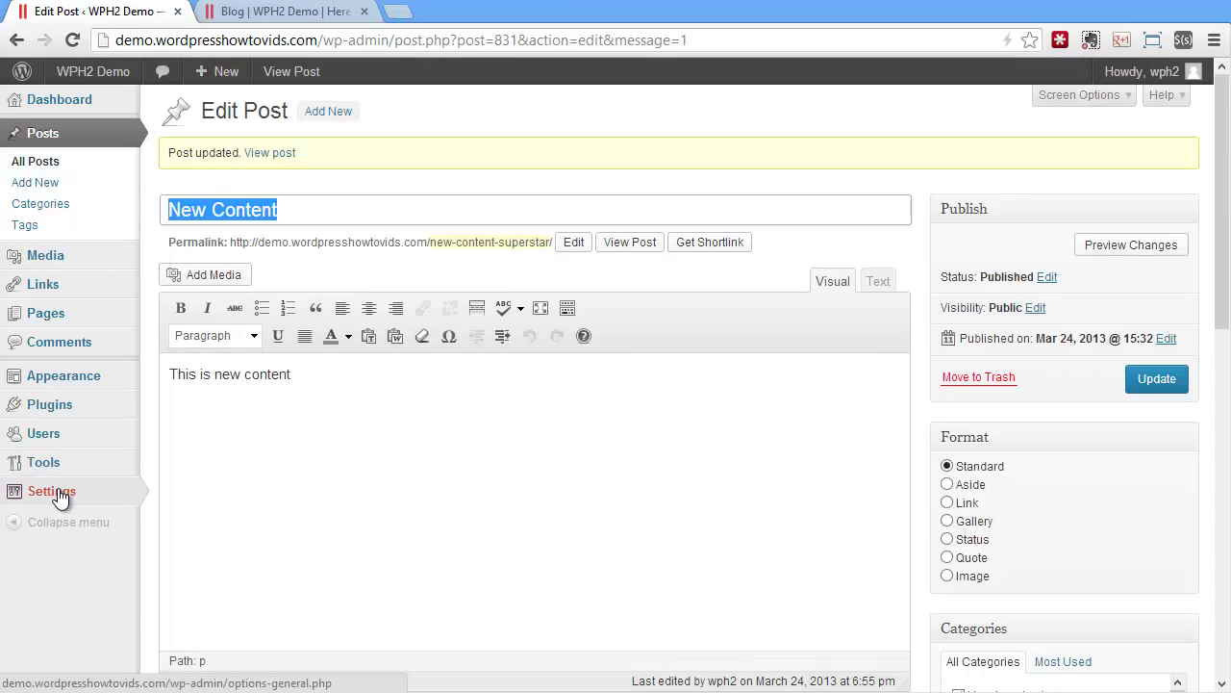
- Return to the Discussion Settings page
{"action": "mouse_move", "coordinate": [60, 495]}
{"action": "left_click", "coordinate": [188, 556]}
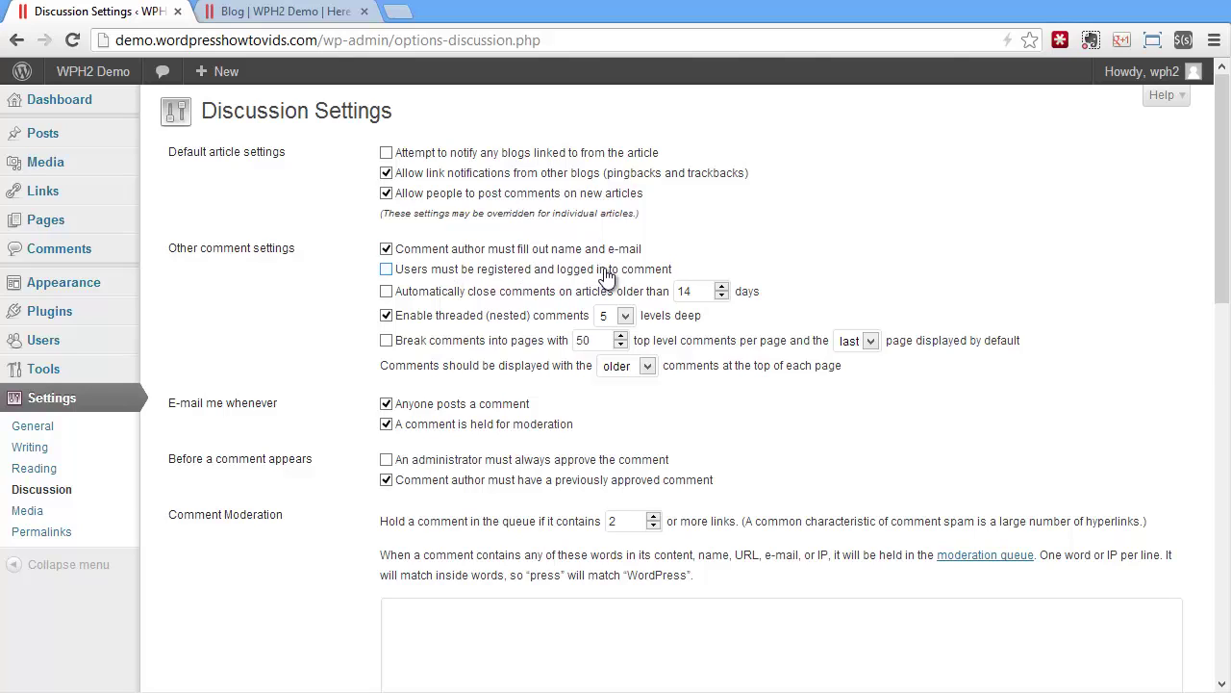
- Switch the registered-users-only commenting option and the automatic closing of comments on older articles on and back off
{"action": "left_click", "coordinate": [465, 275]}
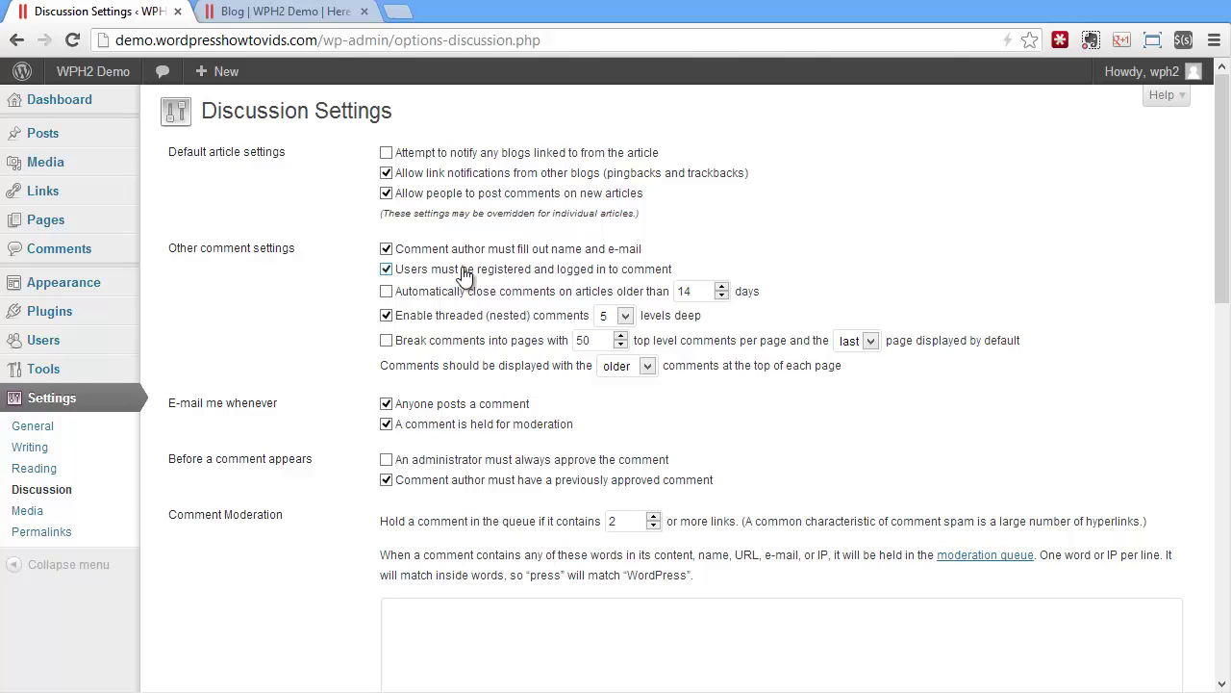
{"action": "left_click", "coordinate": [577, 277]}
{"action": "left_click", "coordinate": [502, 292]}
{"action": "left_click", "coordinate": [439, 293]}
- Try the newer comment order and the default comment page choices, ending with the last page and older comments at the top
{"action": "left_click", "coordinate": [852, 343]}
{"action": "left_click", "coordinate": [853, 343]}
{"action": "left_click", "coordinate": [630, 371]}
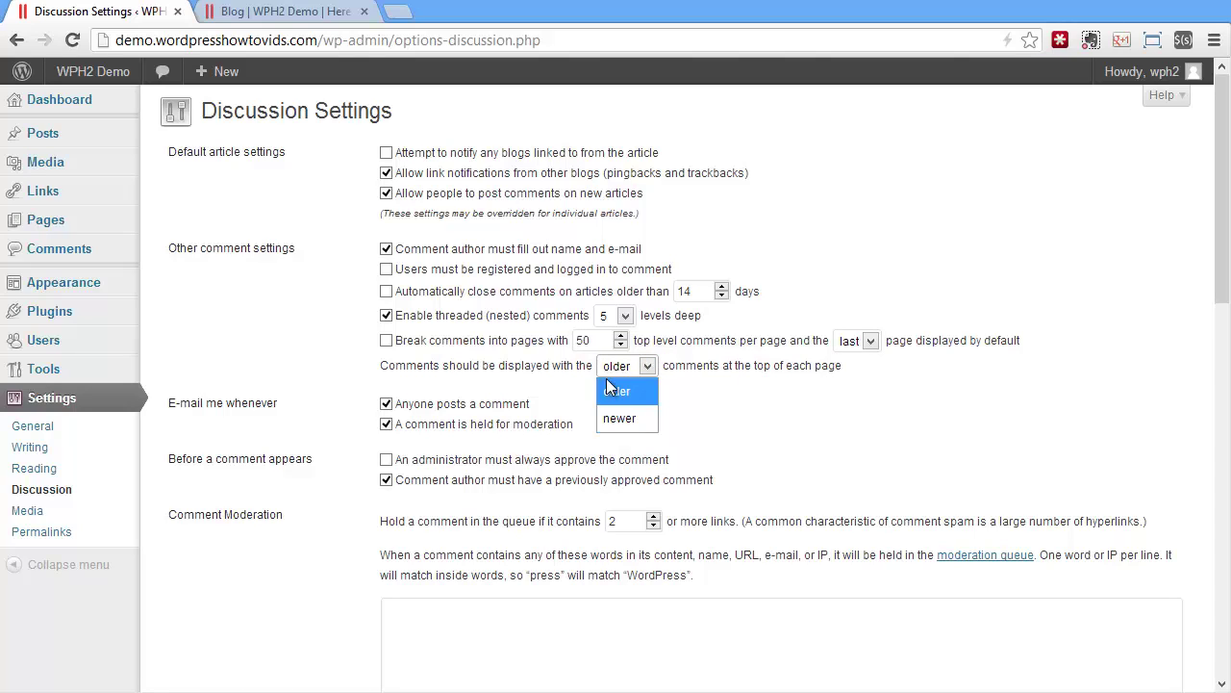
{"action": "left_click", "coordinate": [609, 388]}
{"action": "left_click", "coordinate": [617, 371]}
{"action": "left_click", "coordinate": [624, 416]}
{"action": "left_click", "coordinate": [852, 340]}
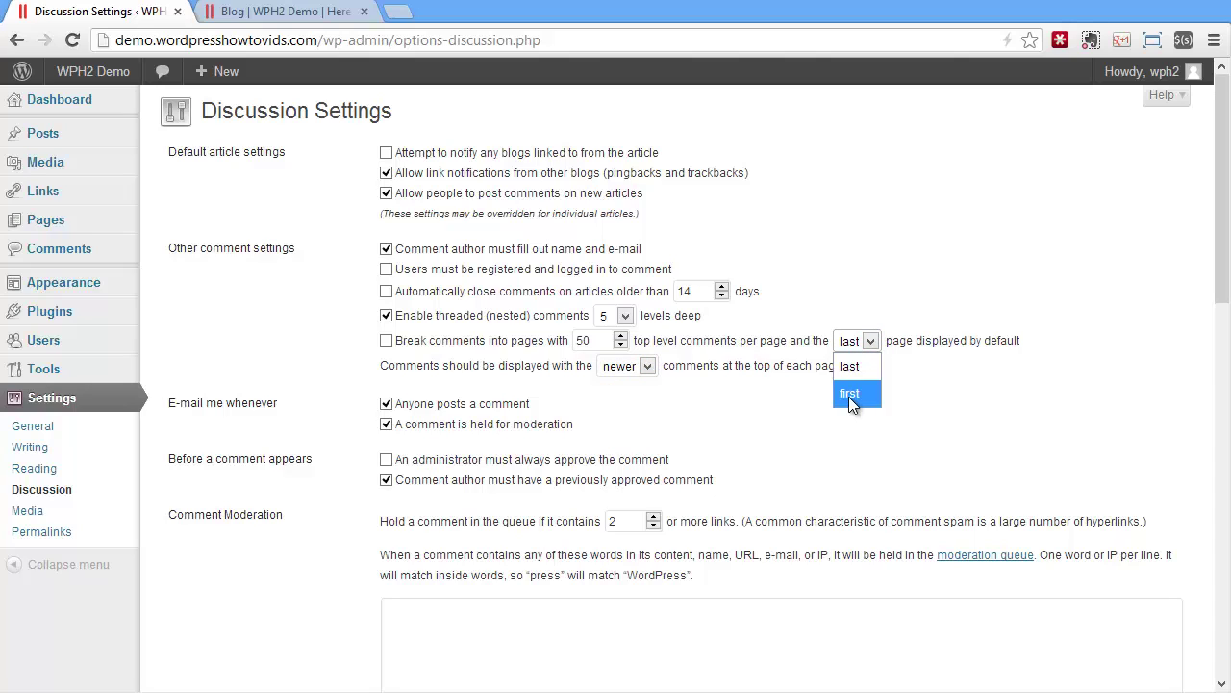
{"action": "left_click", "coordinate": [852, 341]}
{"action": "left_click", "coordinate": [845, 365]}
{"action": "left_click", "coordinate": [624, 365]}
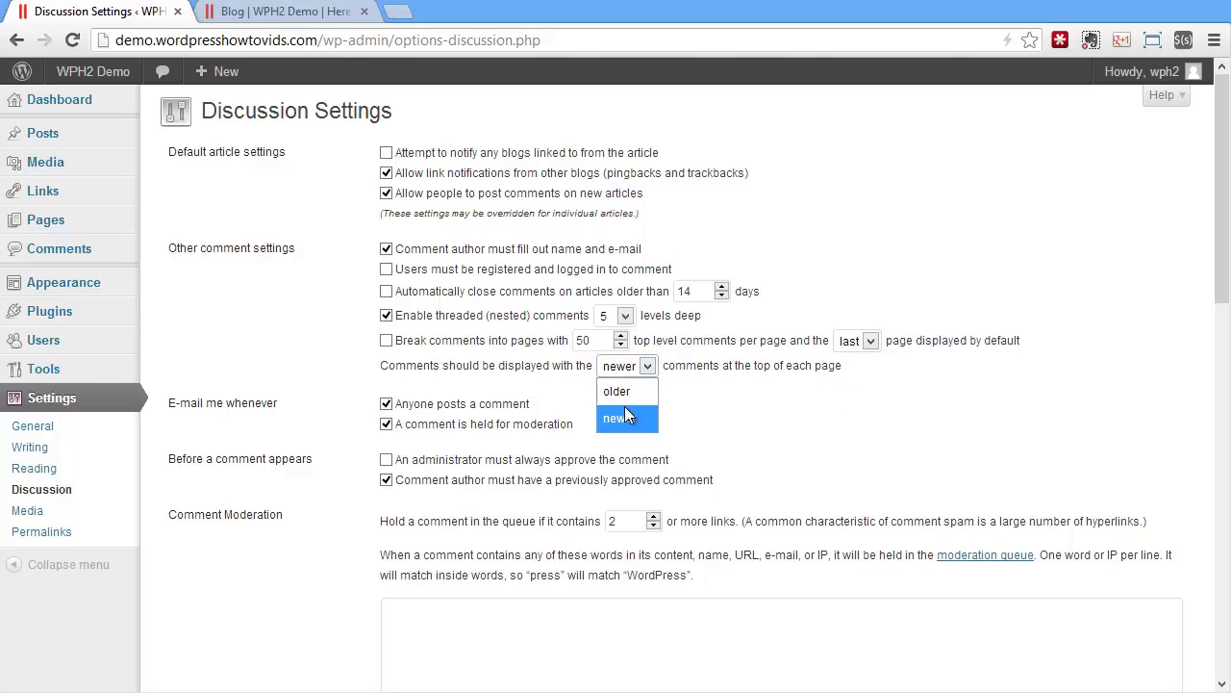
{"action": "left_click", "coordinate": [617, 390]}
- Switch the e-mail notification for comments held for moderation off and back on
{"action": "left_click", "coordinate": [386, 423]}
{"action": "left_click", "coordinate": [385, 423]}
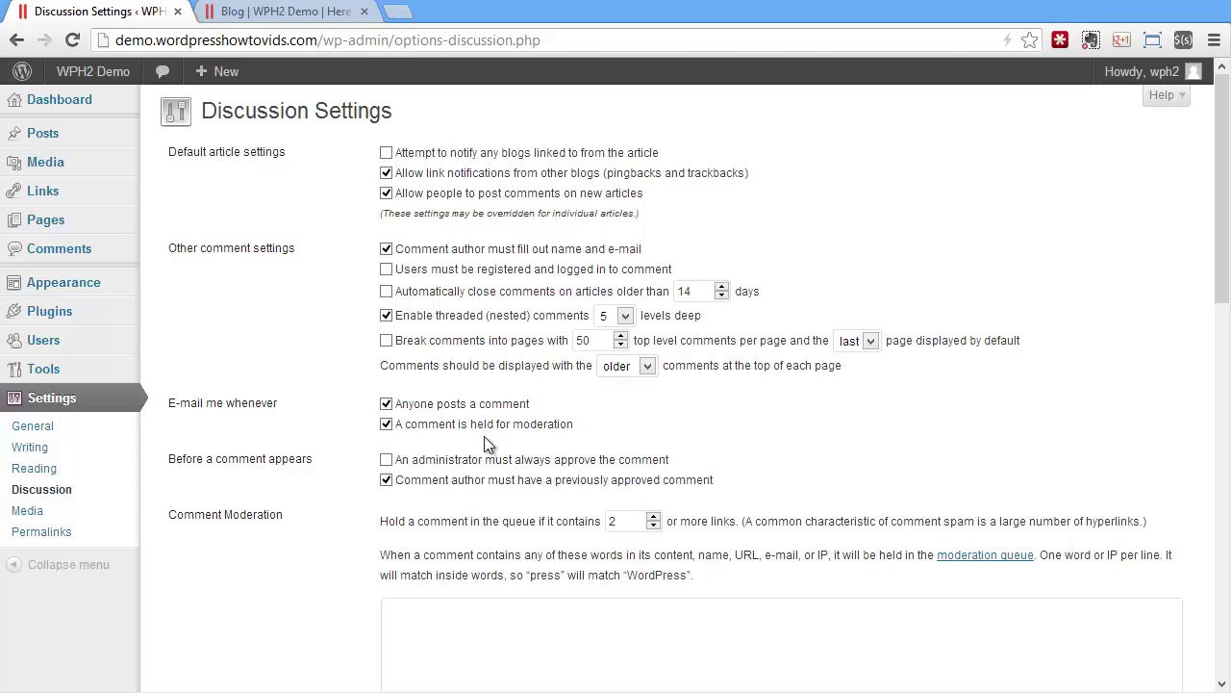
- Require an administrator to always approve comments and turn off the previously approved comment requirement
{"action": "left_click", "coordinate": [601, 461]}
{"action": "left_click", "coordinate": [508, 480]}
{"action": "scroll", "coordinate": [566, 438], "scroll_direction": "down", "scroll_amount": 2}
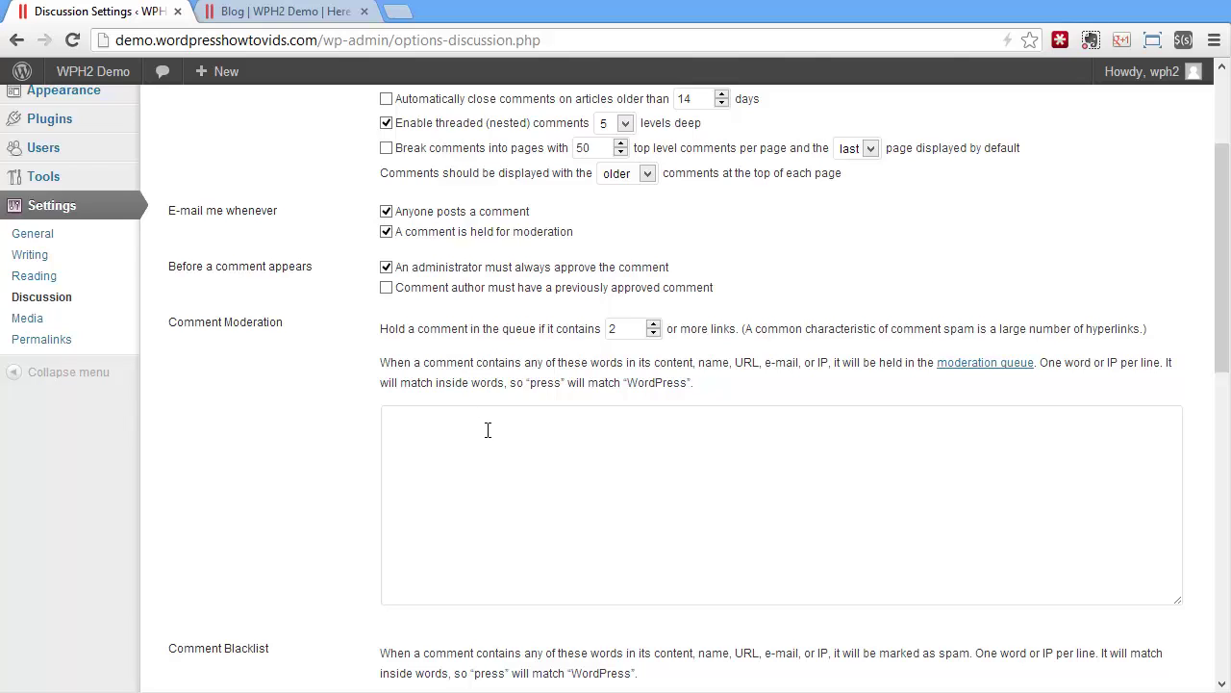
- Review the comment moderation word list, the comment blacklist, and the avatar rating and default avatar options in the Discussion settings
{"action": "left_click", "coordinate": [602, 441]}
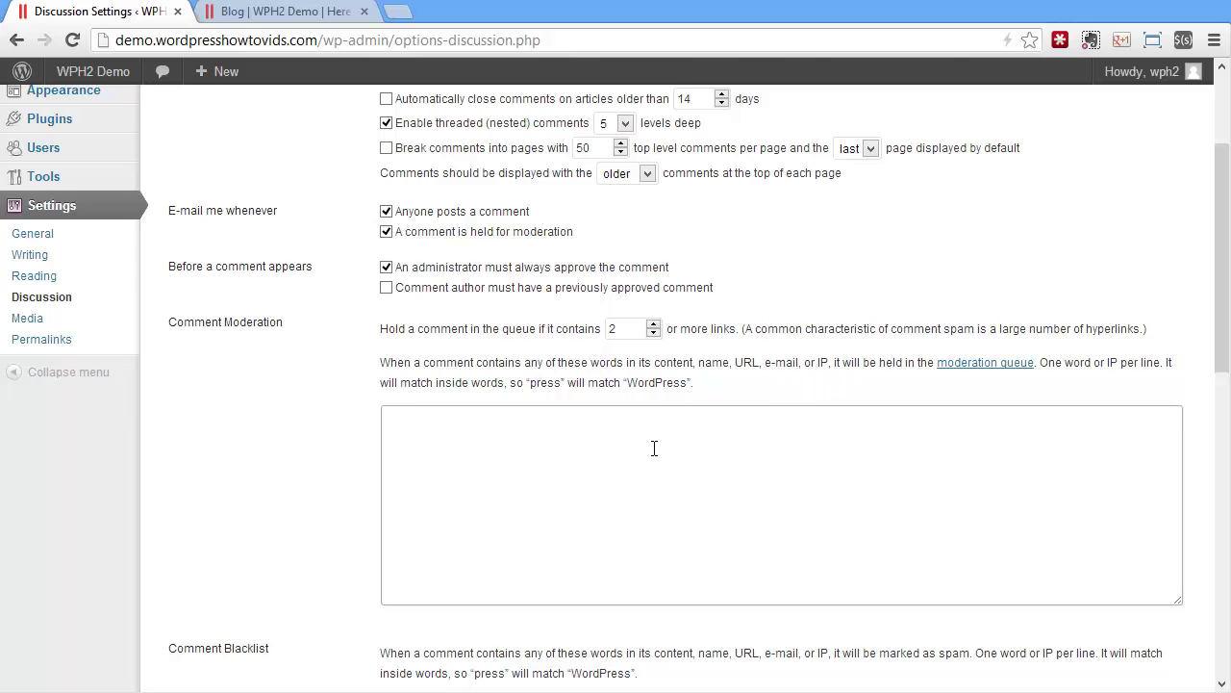
{"action": "scroll", "coordinate": [654, 448], "scroll_direction": "down", "scroll_amount": 4}
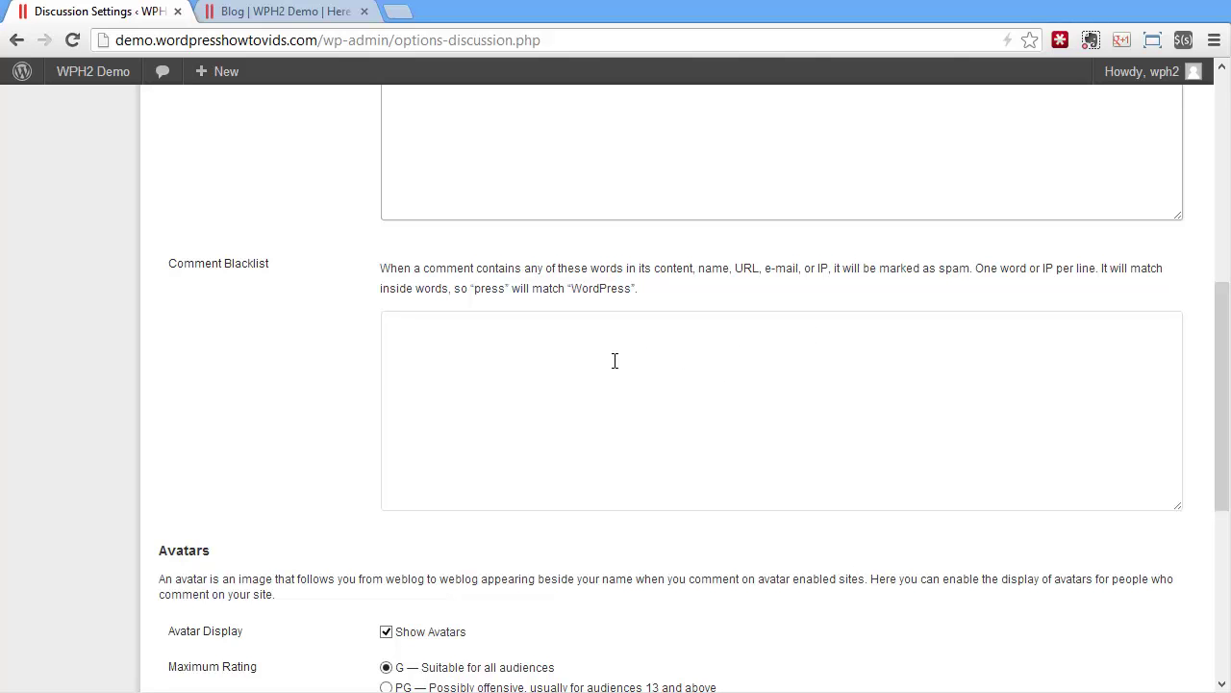
{"action": "scroll", "coordinate": [578, 385], "scroll_direction": "down", "scroll_amount": 4}
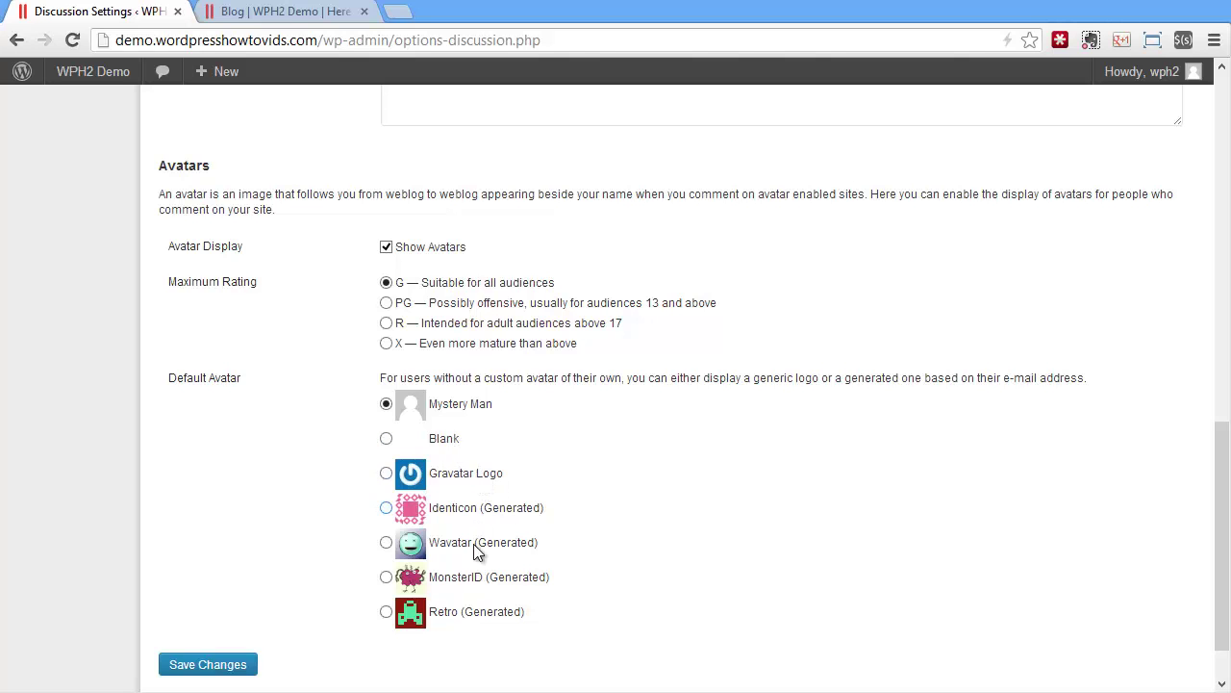
{"action": "scroll", "coordinate": [759, 500], "scroll_direction": "down", "scroll_amount": 1}
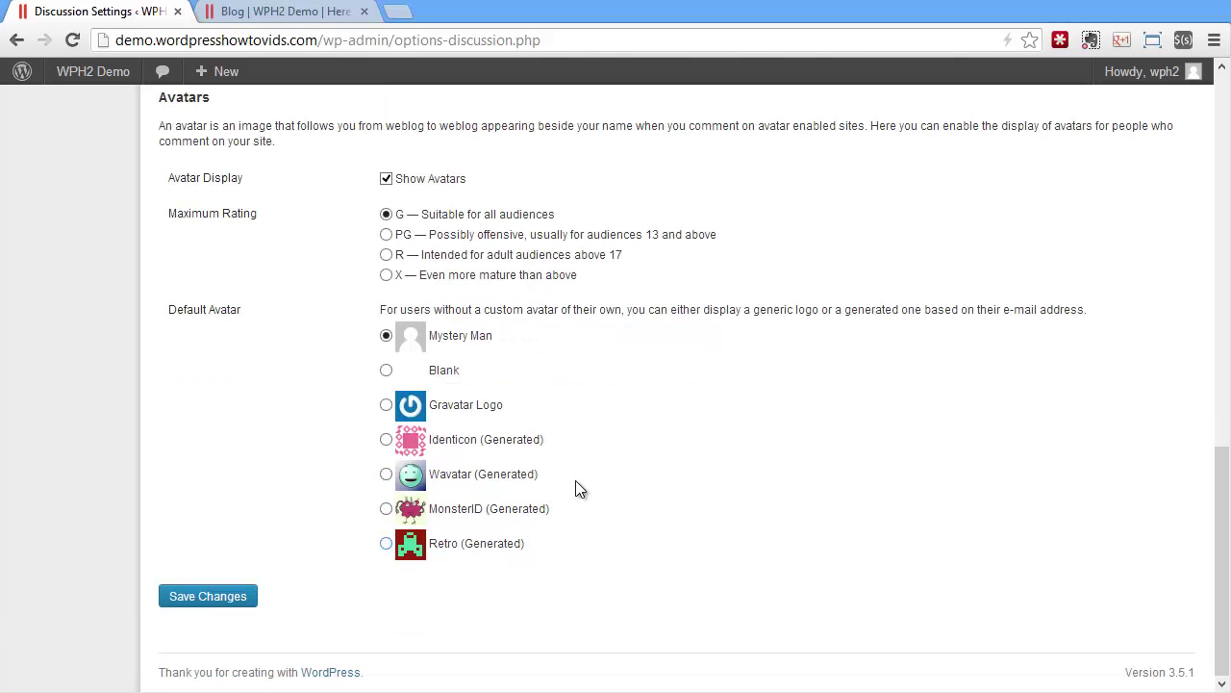
{"action": "scroll", "coordinate": [604, 564], "scroll_direction": "up", "scroll_amount": 15}
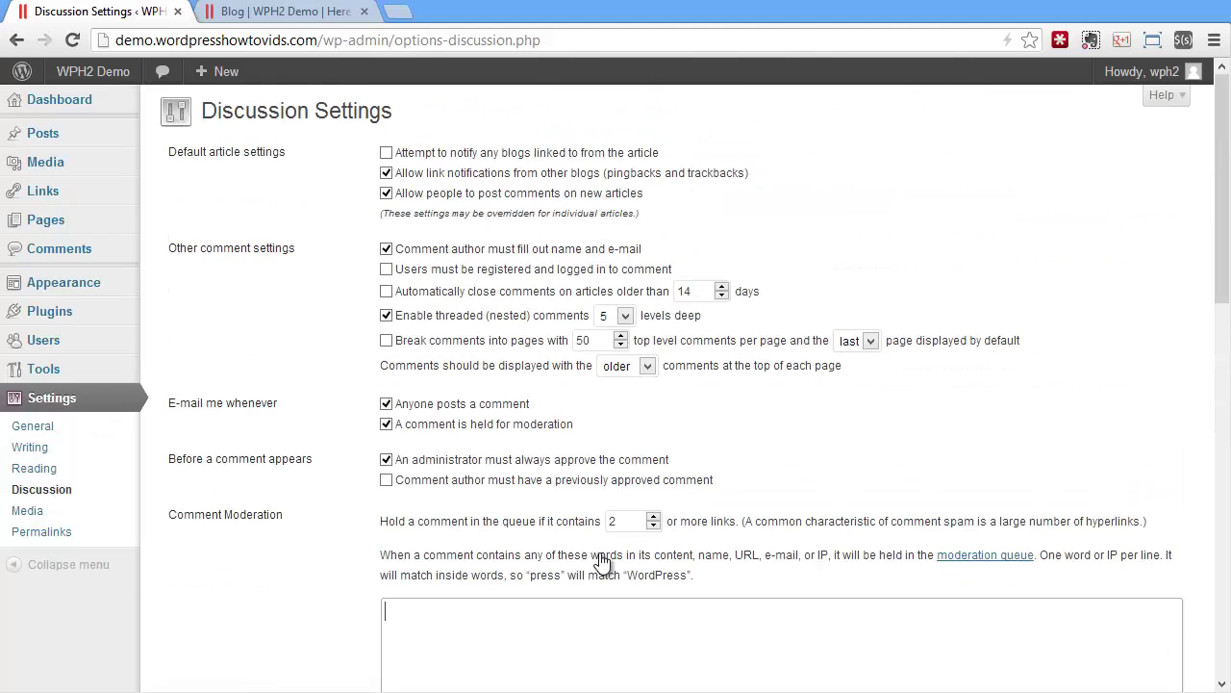
- Look over the image size and upload options in the Media settings and open the Permalink settings
{"action": "left_click", "coordinate": [30, 515]}
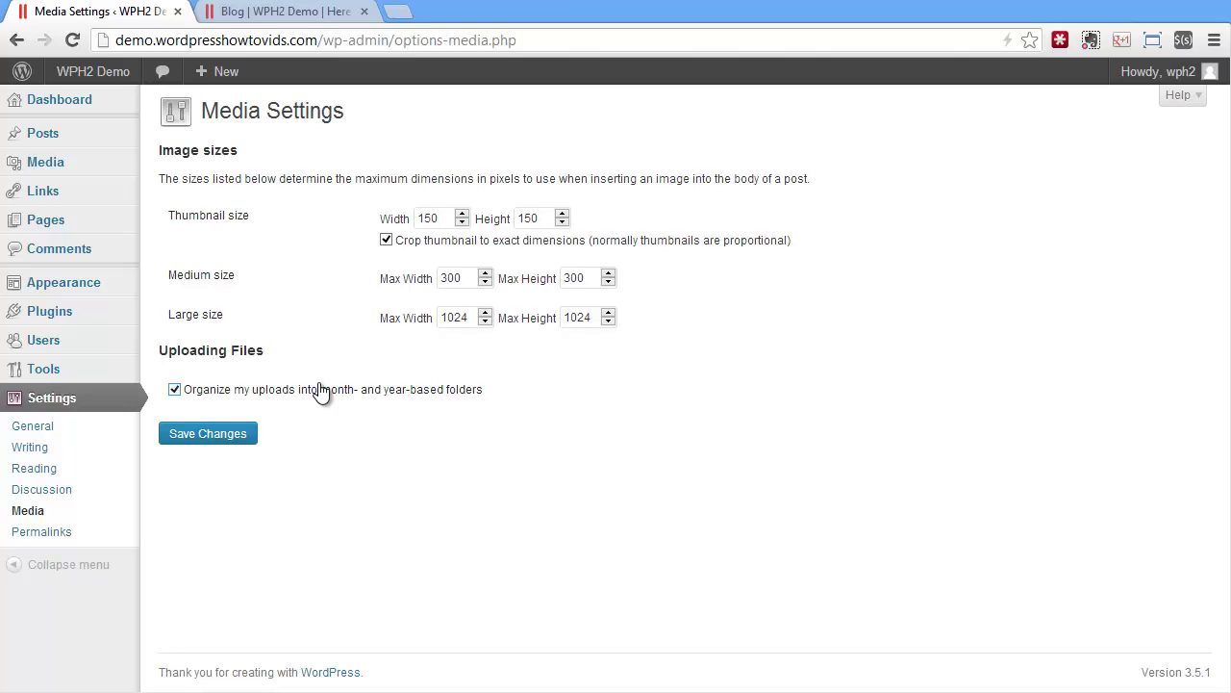
{"action": "left_click", "coordinate": [56, 532]}
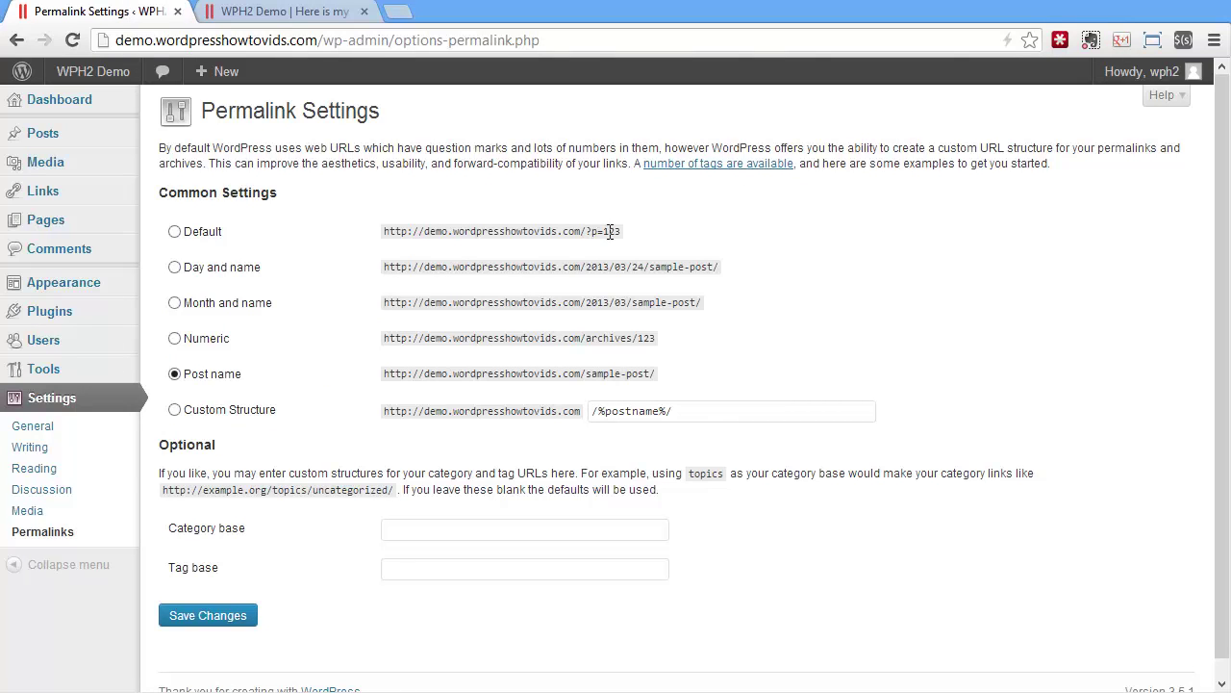
- Open the sample page under About The Tests on the site and compare its address with the permalink structures in the settings
{"action": "left_click", "coordinate": [281, 11]}
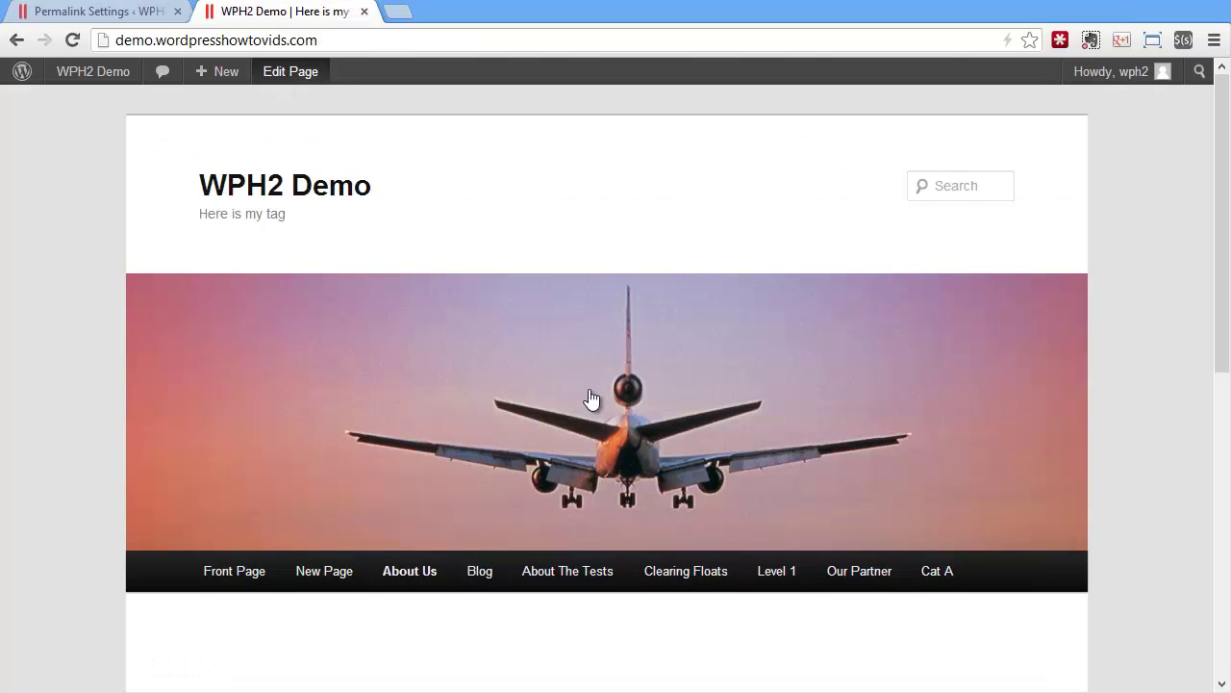
{"action": "mouse_move", "coordinate": [567, 577]}
{"action": "left_click", "coordinate": [564, 612]}
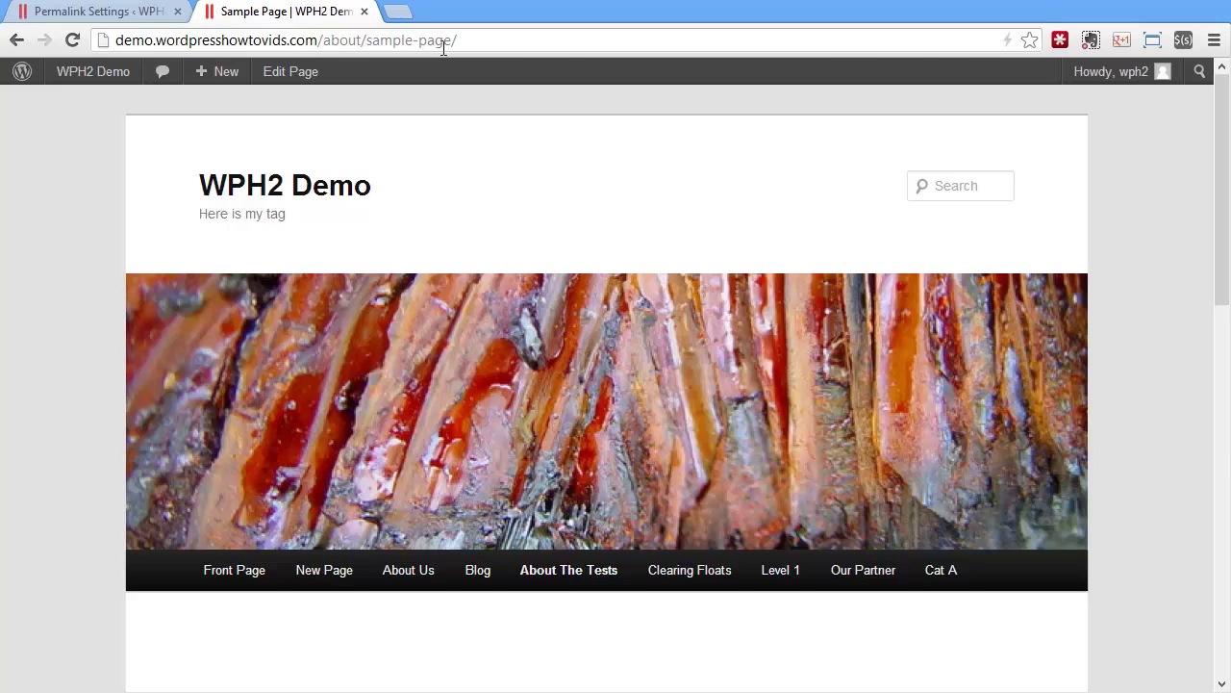
{"action": "left_click", "coordinate": [127, 13]}
{"action": "left_click", "coordinate": [337, 17]}
{"action": "left_click", "coordinate": [96, 12]}
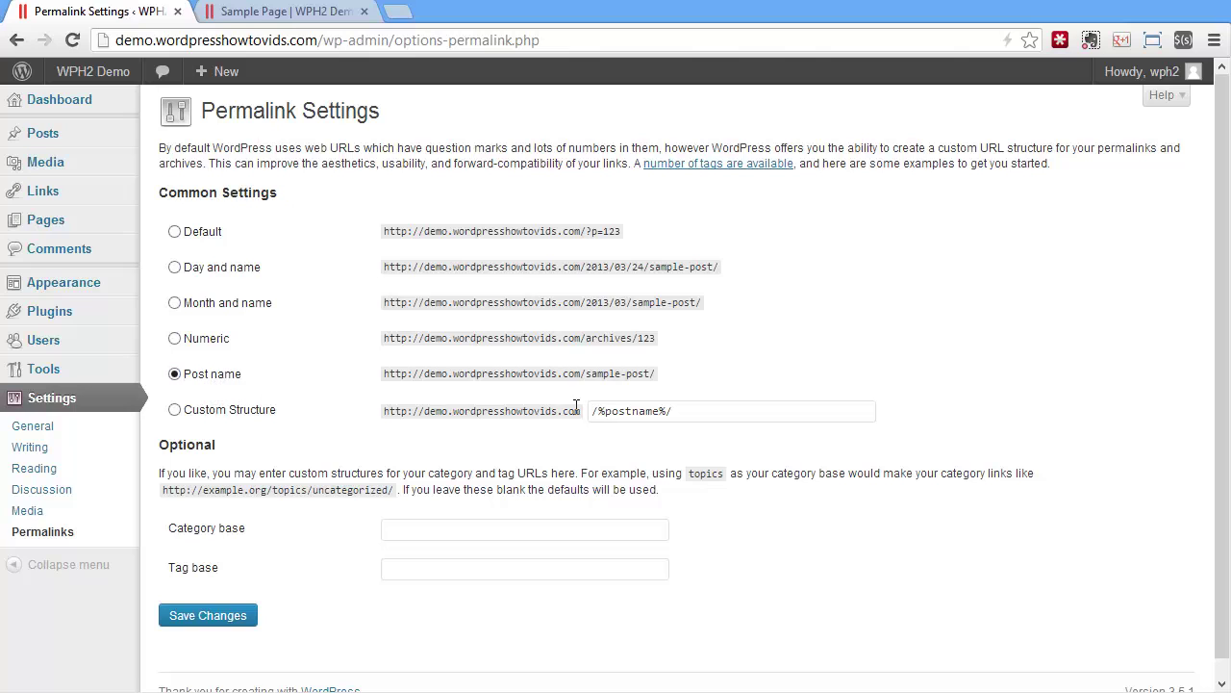
{"action": "left_click", "coordinate": [269, 12]}
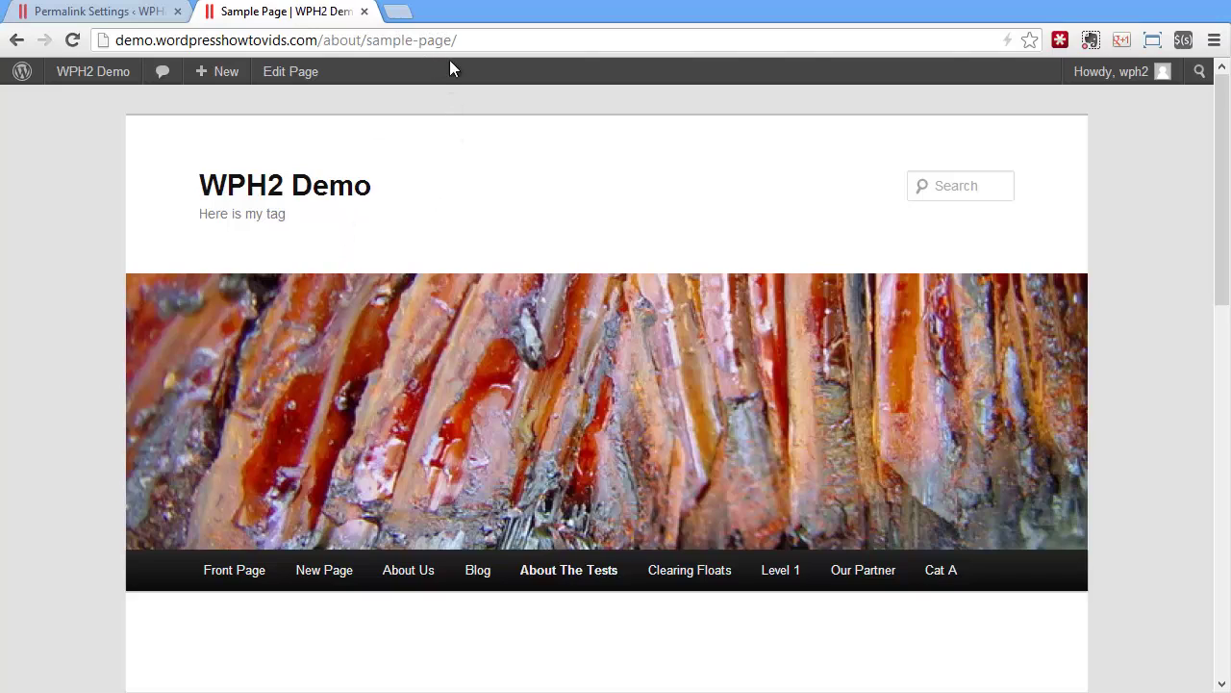
{"action": "left_click", "coordinate": [154, 12]}
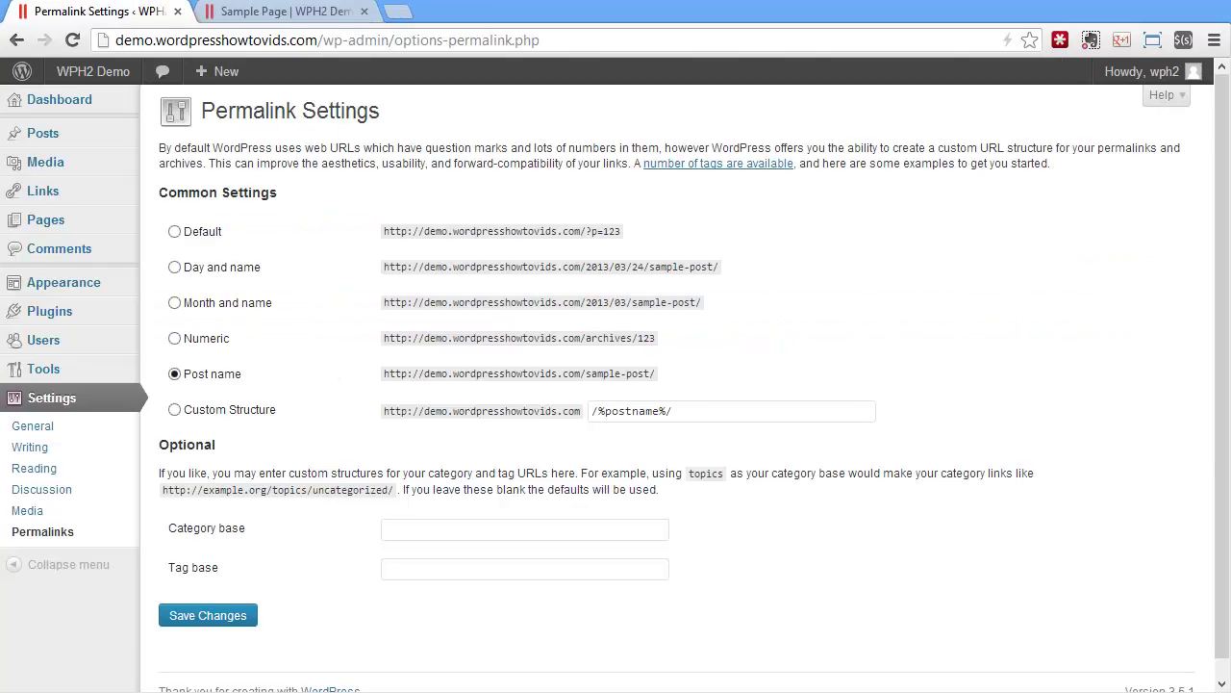
{"action": "left_click", "coordinate": [274, 12]}
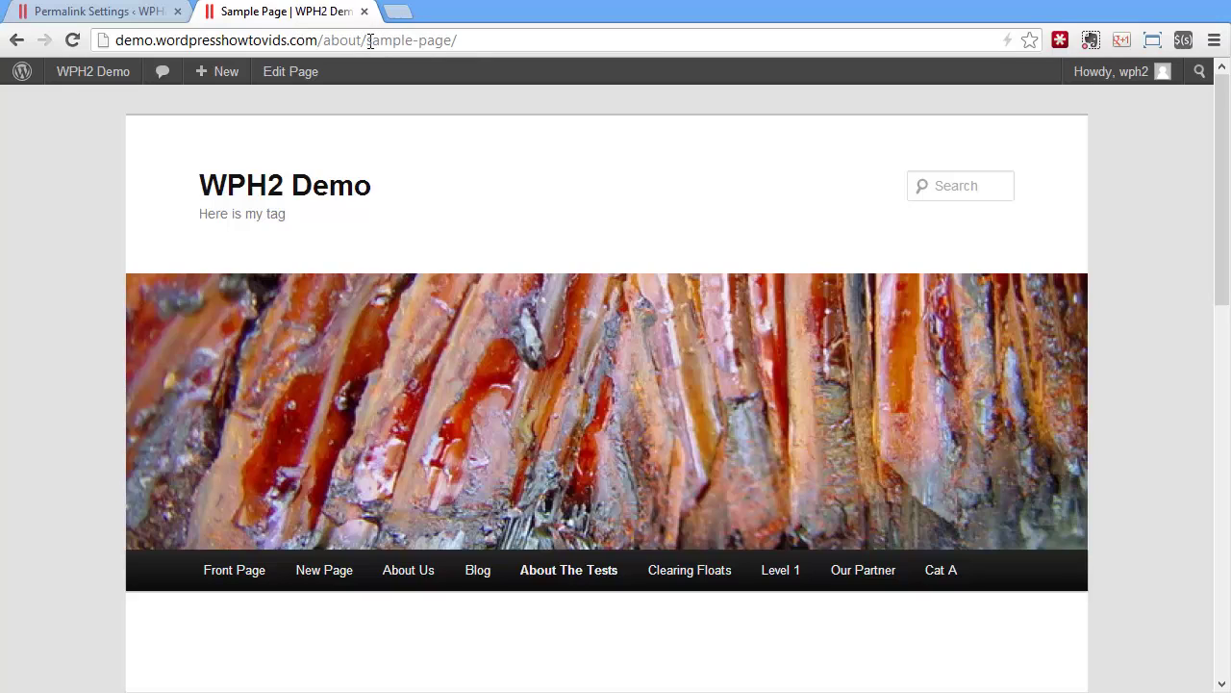
- Remove sample-page/ from the address to load the parent page at /about/, and return to the sample page
{"action": "left_click_drag", "start_coordinate": [484, 41], "coordinate": [364, 41]}
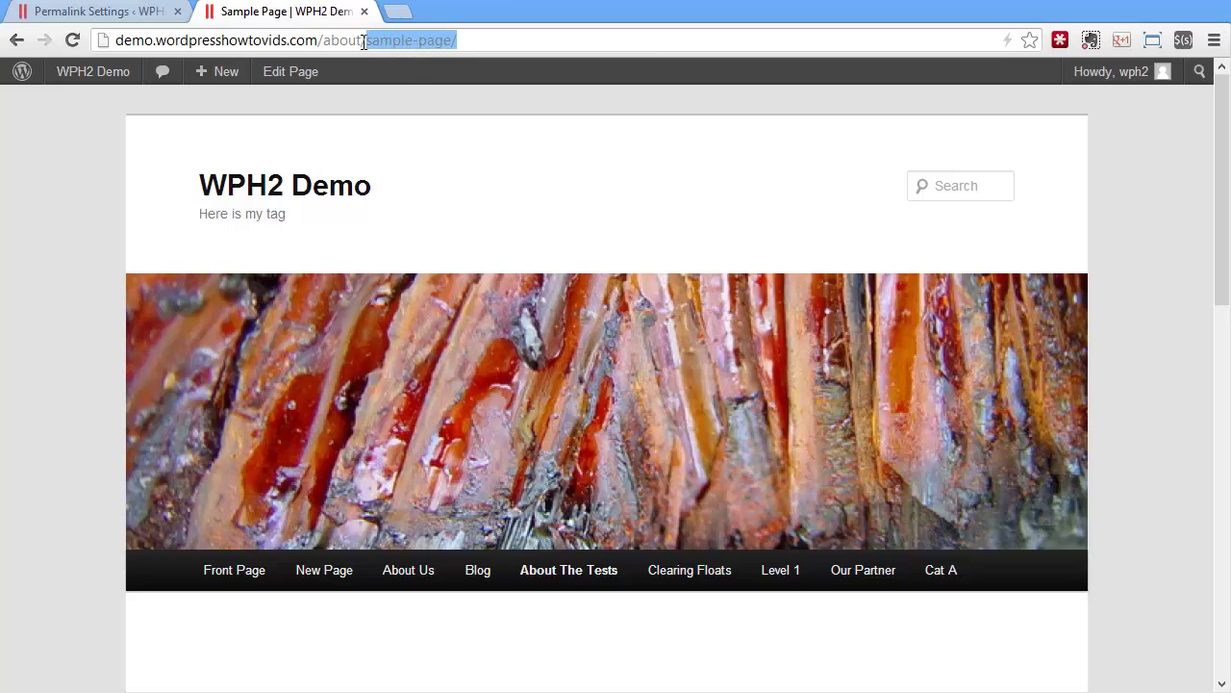
{"action": "key", "text": "BackSpace"}
{"action": "key", "text": "Return"}
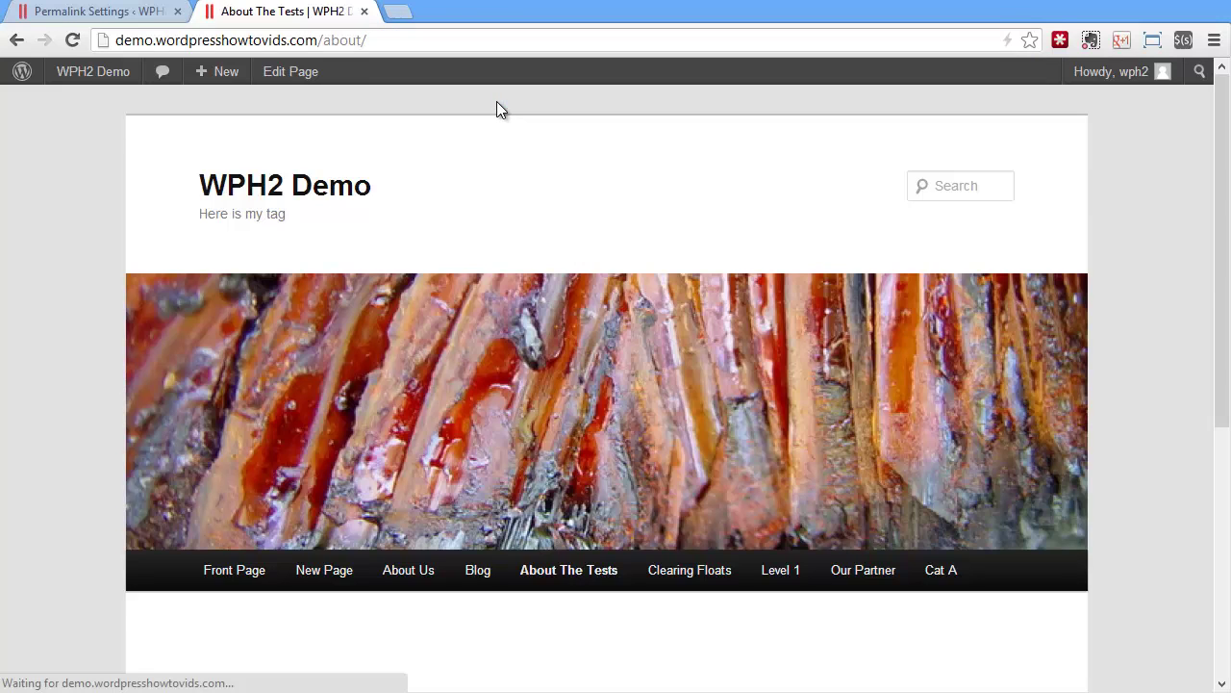
{"action": "scroll", "coordinate": [496, 101], "scroll_direction": "down", "scroll_amount": 5}
{"action": "right_click", "coordinate": [787, 285]}
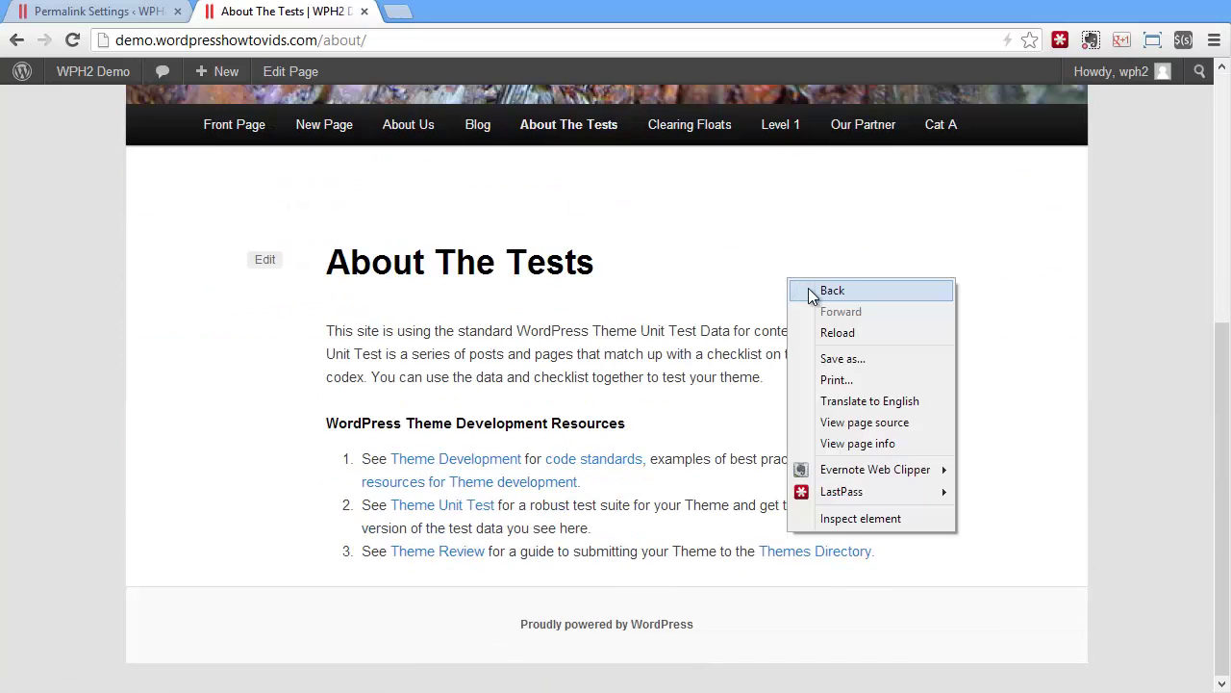
{"action": "left_click", "coordinate": [820, 291]}
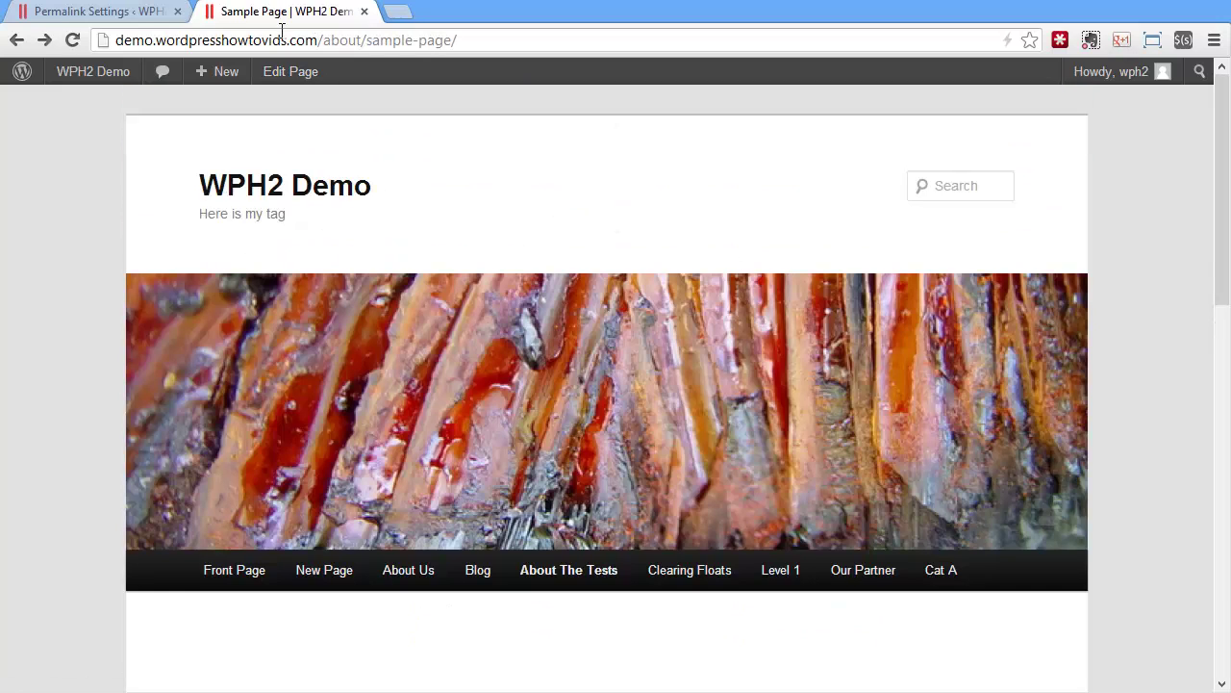
- Review the remaining Permalink settings, including the optional category and tag bases, and return to the General settings
{"action": "left_click", "coordinate": [120, 11]}
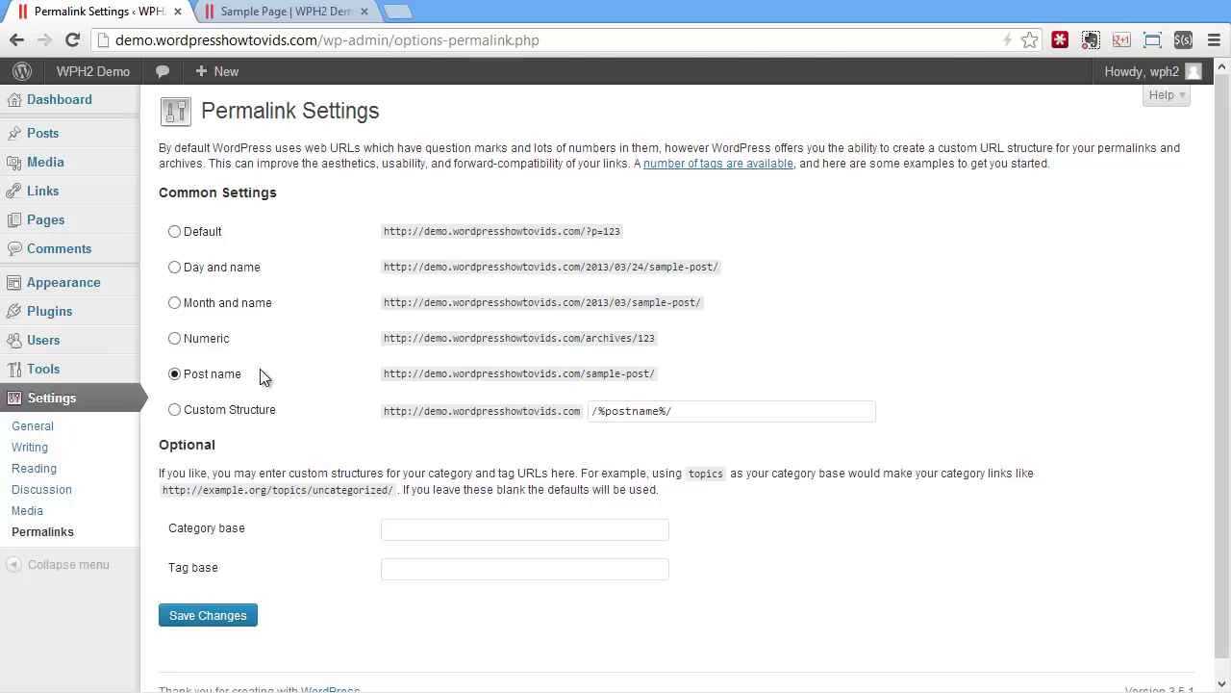
{"action": "scroll", "coordinate": [444, 409], "scroll_direction": "down", "scroll_amount": 1}
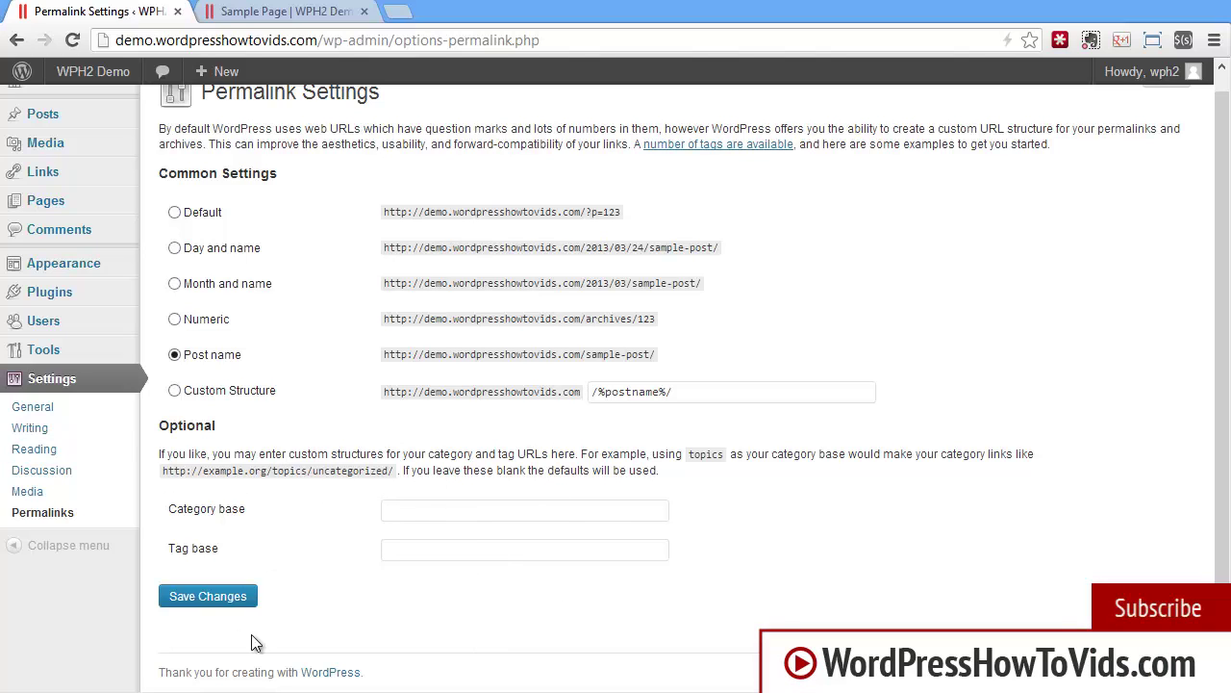
{"action": "left_click", "coordinate": [85, 377]}
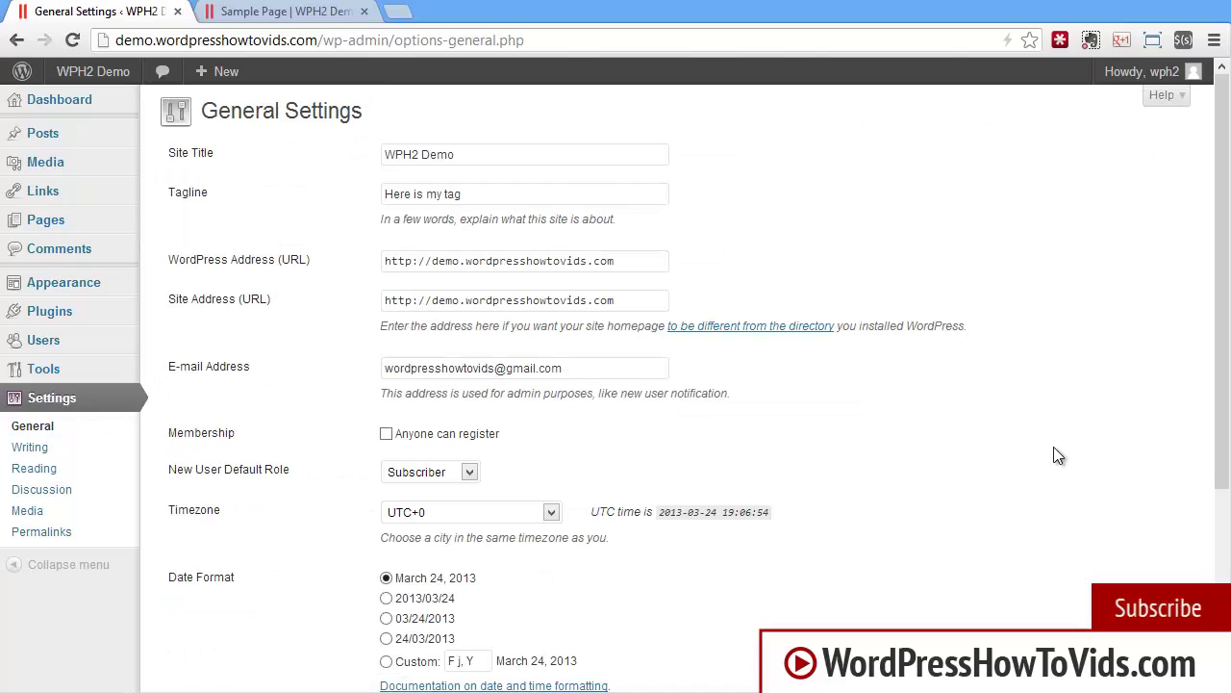